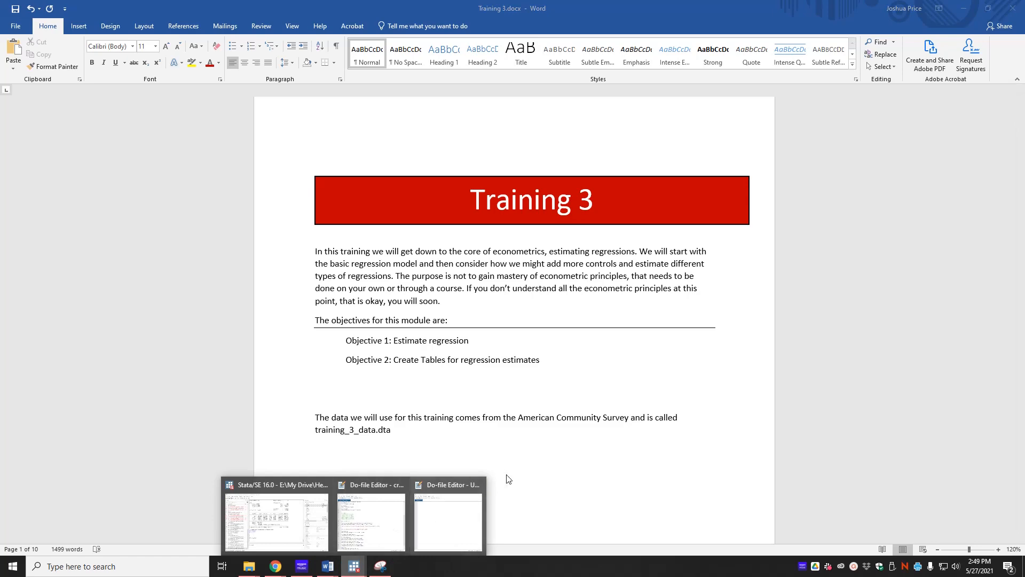
# Open the do-file editor and type a header block with an asterisk line and "** Training 3 ****" title line.
pyautogui.moveTo(473, 526)
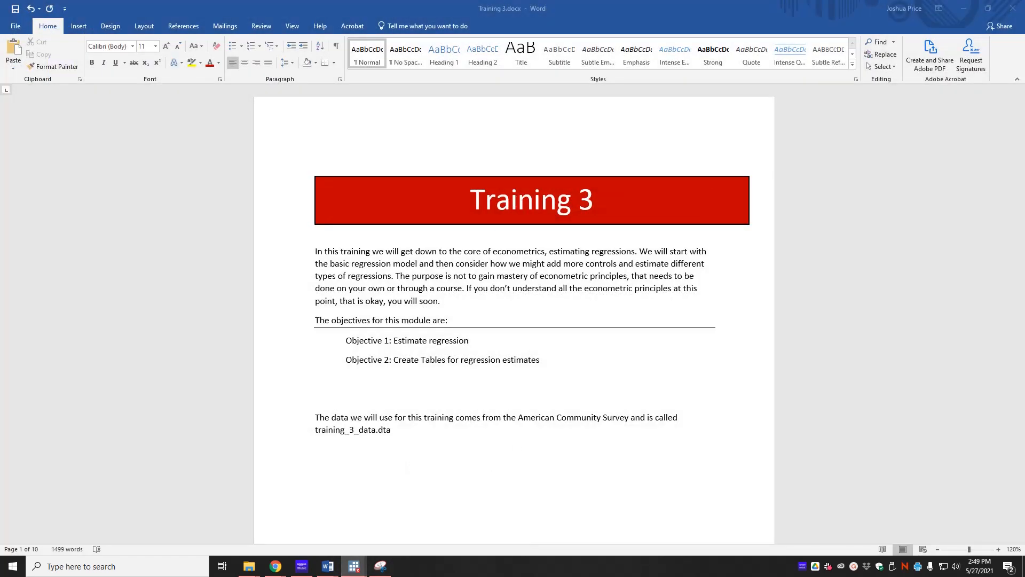
pyautogui.moveTo(1024, 246); pyautogui.dragTo(509, 92)
pyautogui.write('*')
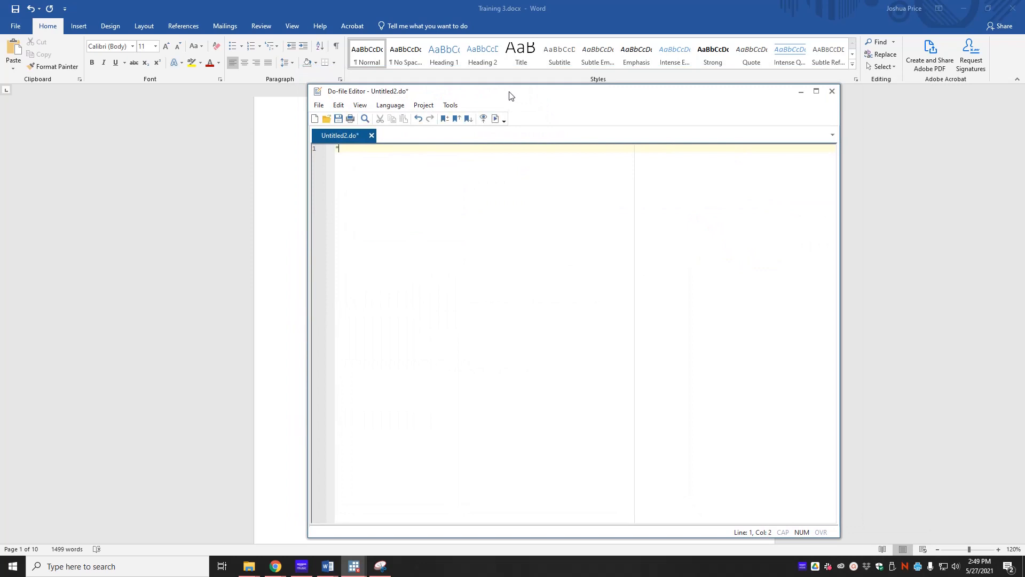
pyautogui.write('*****************************')
pyautogui.press('Return')
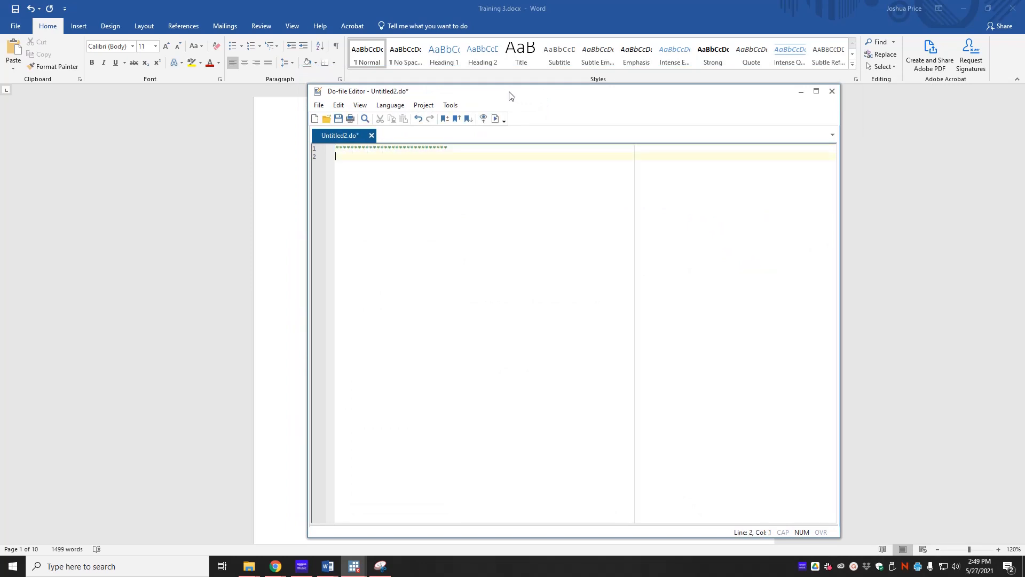
pyautogui.write('** Training 3 ****************')
pyautogui.press('Return')
# Complete the header with asterisk separator lines and a "** May 27, 2021 **************" date line.
pyautogui.press('Delete')
pyautogui.press('End')
pyautogui.press('Return')
pyautogui.write('******************************')
pyautogui.press('Return')
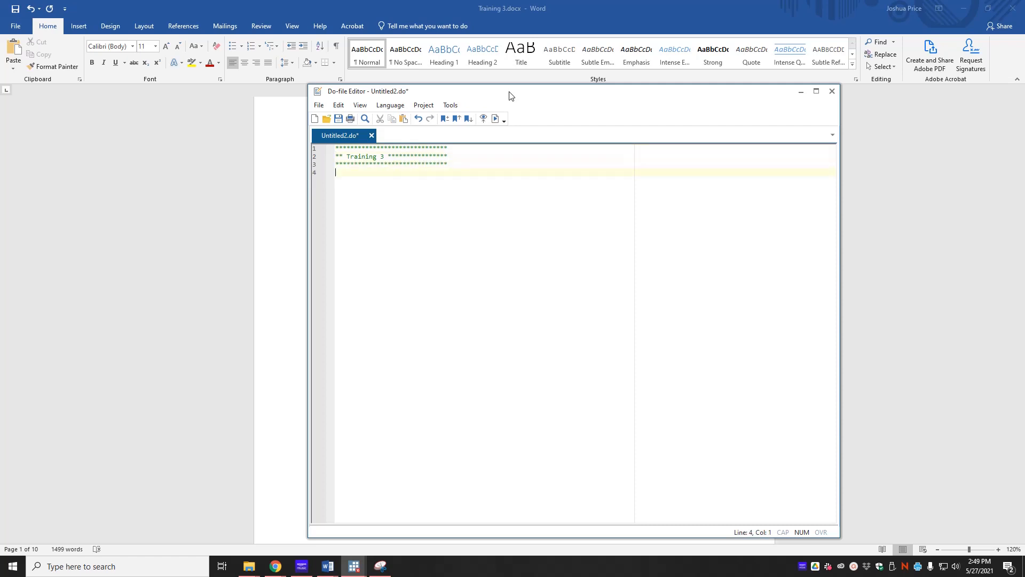
pyautogui.write('** Mar')
pyautogui.write(' 27 1')
pyautogui.write(' 2021 *************')
pyautogui.press('Return')
pyautogui.write('******************************')
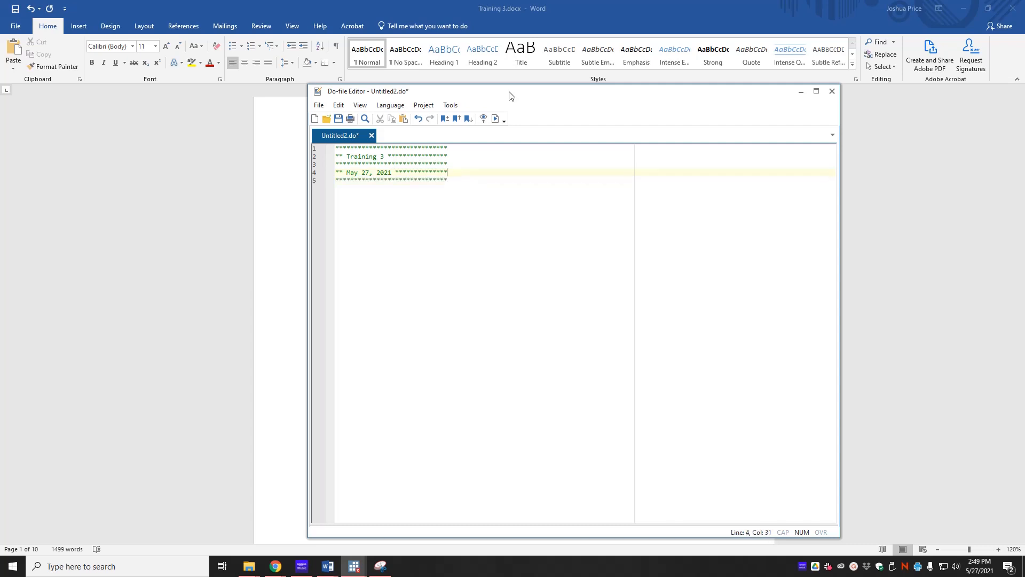
# Add a cd command using the data folder path "E:\My Drive\Heal STATA Trainings\Training 3\data" copied from File Explorer.
pyautogui.press('Down')
pyautogui.press('Return')
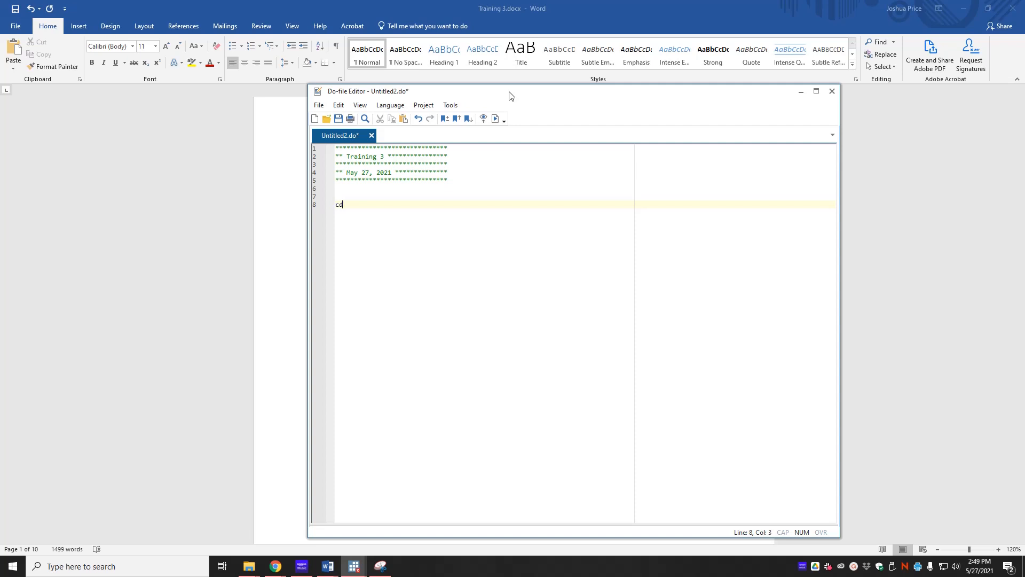
pyautogui.click(249, 566)
pyautogui.click(174, 542)
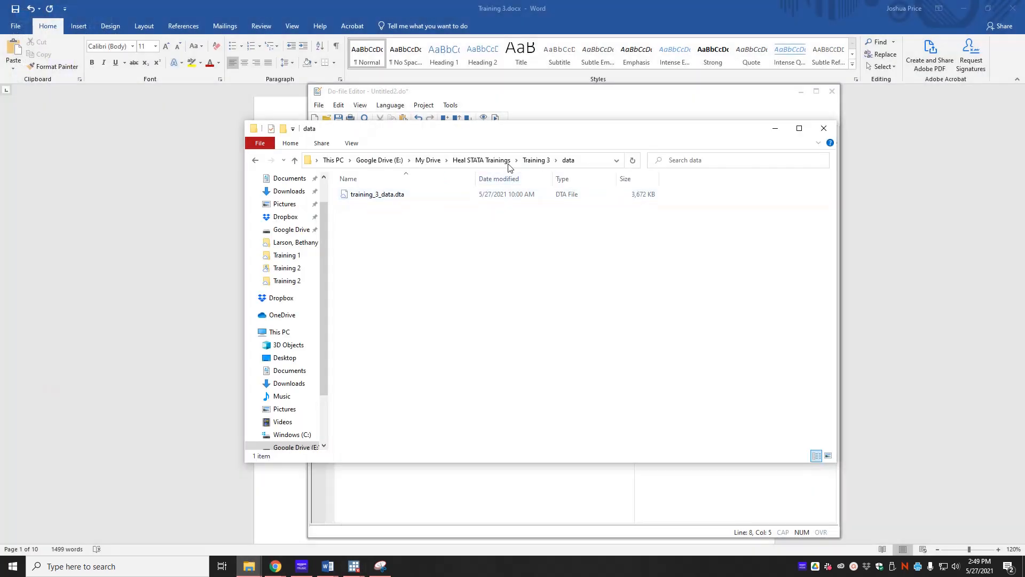
pyautogui.click(536, 160)
pyautogui.doubleClick(360, 198)
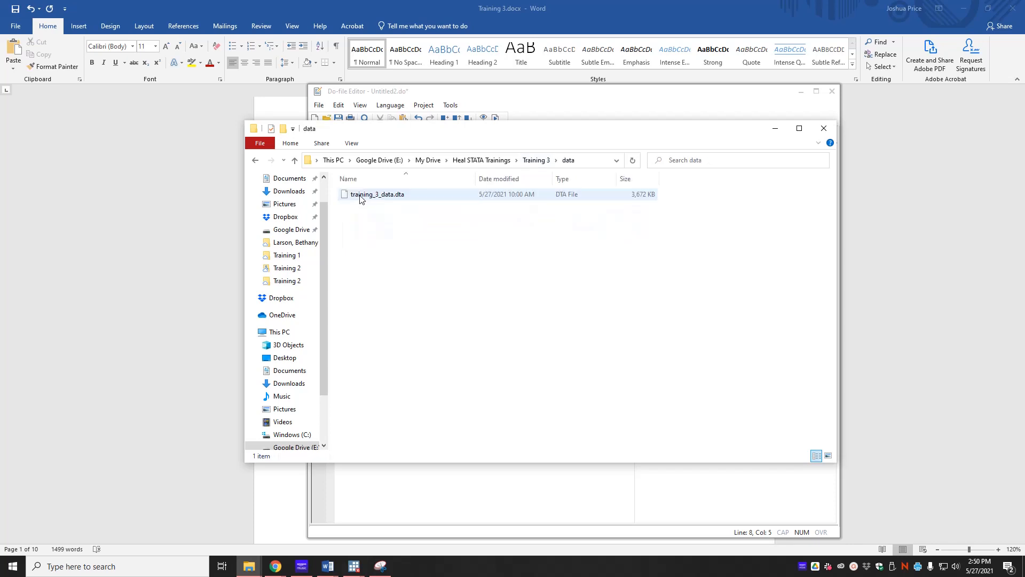
pyautogui.click(577, 161)
pyautogui.hotkey('ctrl', 'c')
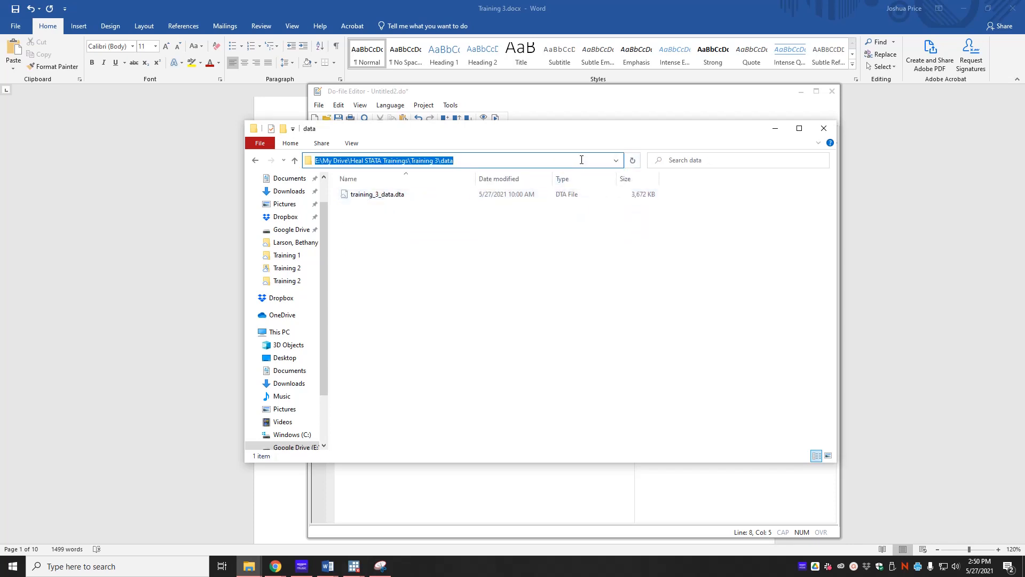
pyautogui.click(482, 482)
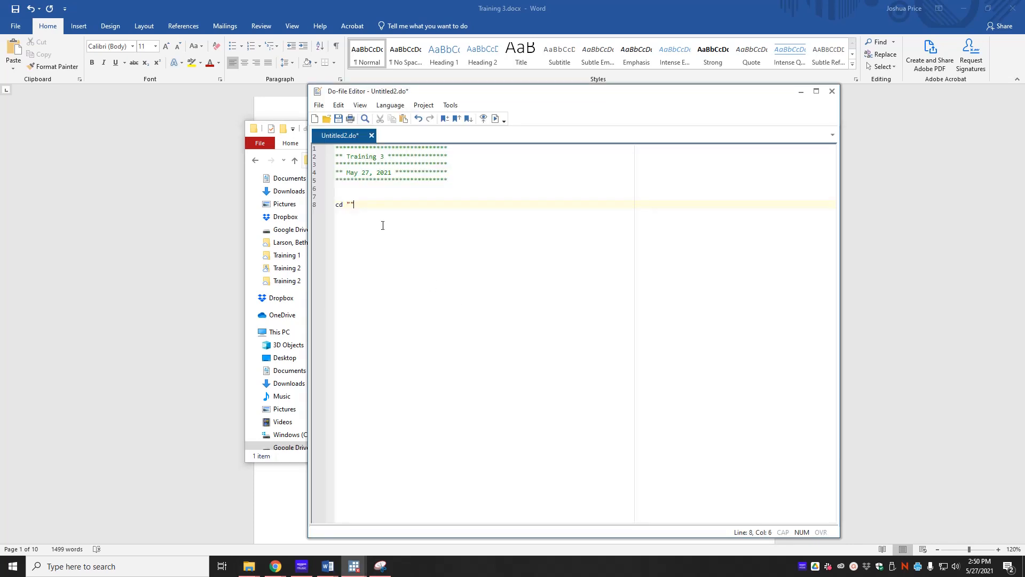
pyautogui.hotkey('ctrl', 'v')
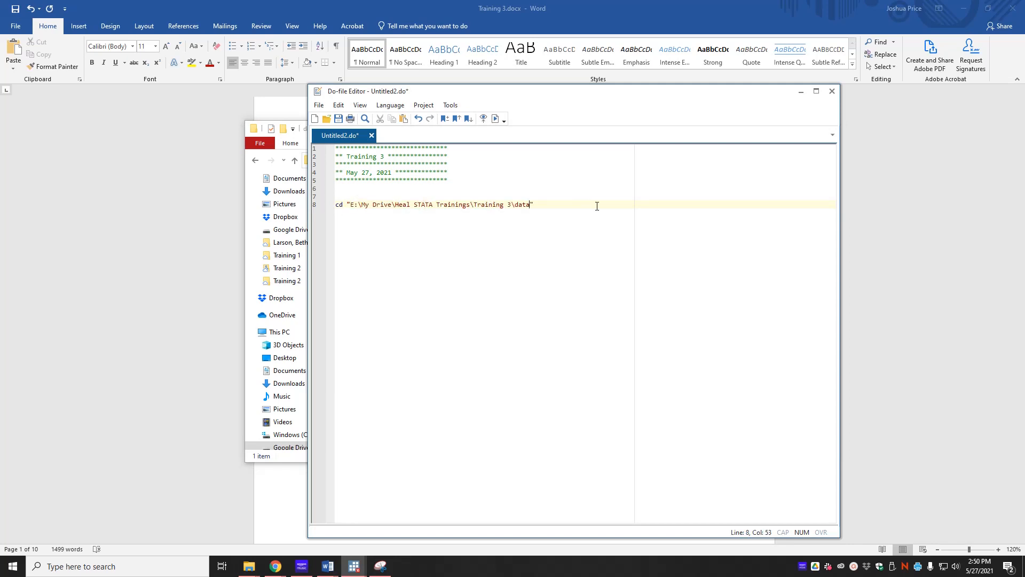
# Add the line "use training_data_3, clear" below the cd command and run the do-file.
pyautogui.press('Return')
pyautogui.press('Return')
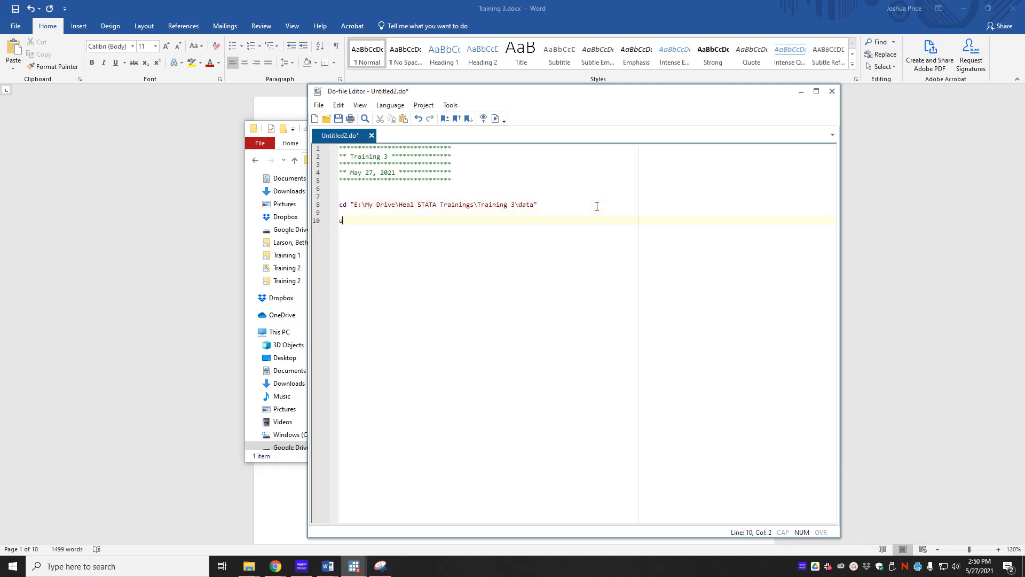
pyautogui.write('use training_data_3, clear')
pyautogui.moveTo(353, 566)
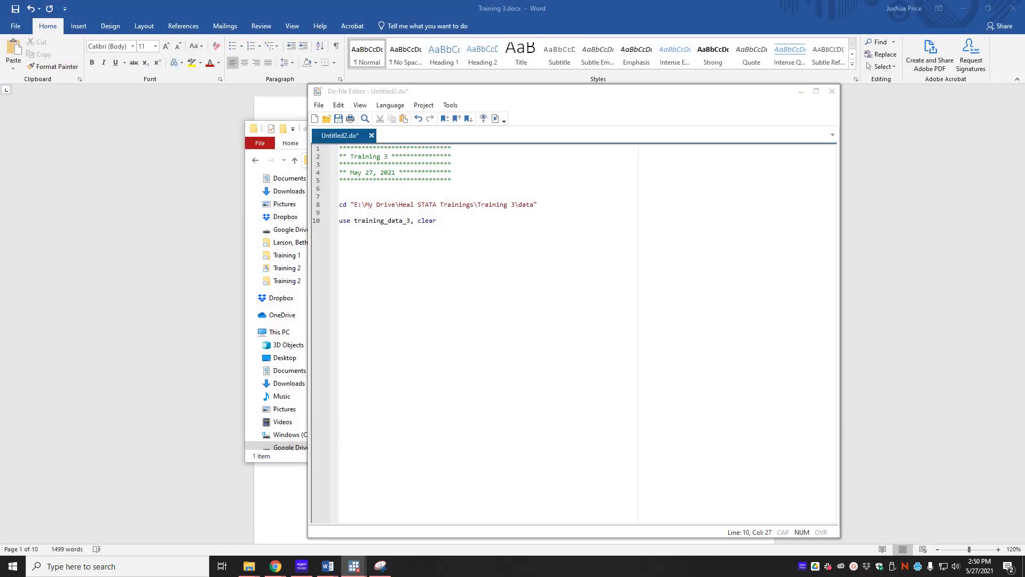
pyautogui.moveTo(1024, 224); pyautogui.dragTo(400, 0)
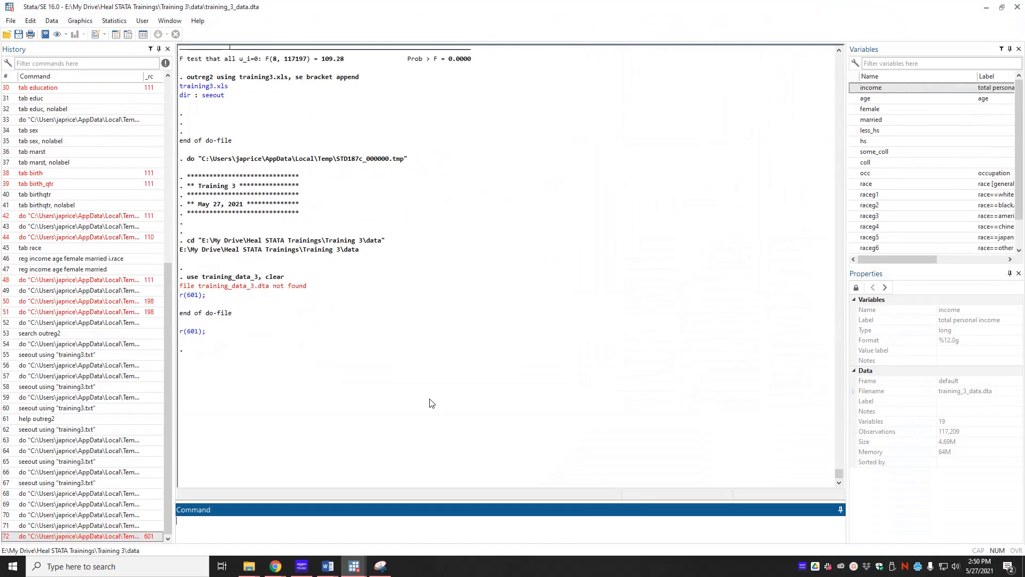
# Correct the dataset name to training_3_data in the use command and execute the do-file again.
pyautogui.hotkey('alt', 'Tab')
pyautogui.press('Escape')
pyautogui.click(402, 220)
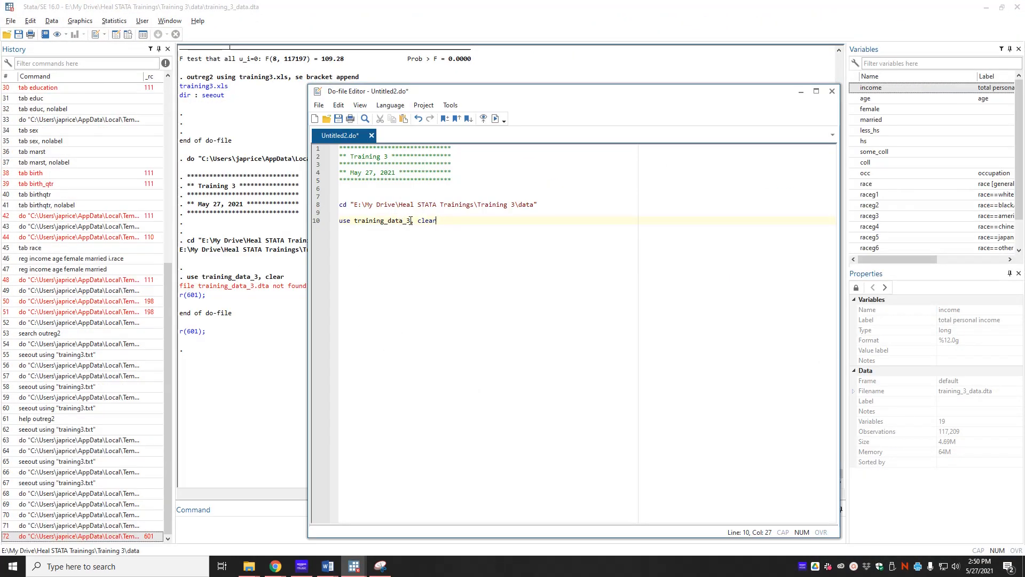
pyautogui.press('Delete')
pyautogui.press('Delete')
pyautogui.write('3_')
pyautogui.click(439, 328)
pyautogui.click(495, 118)
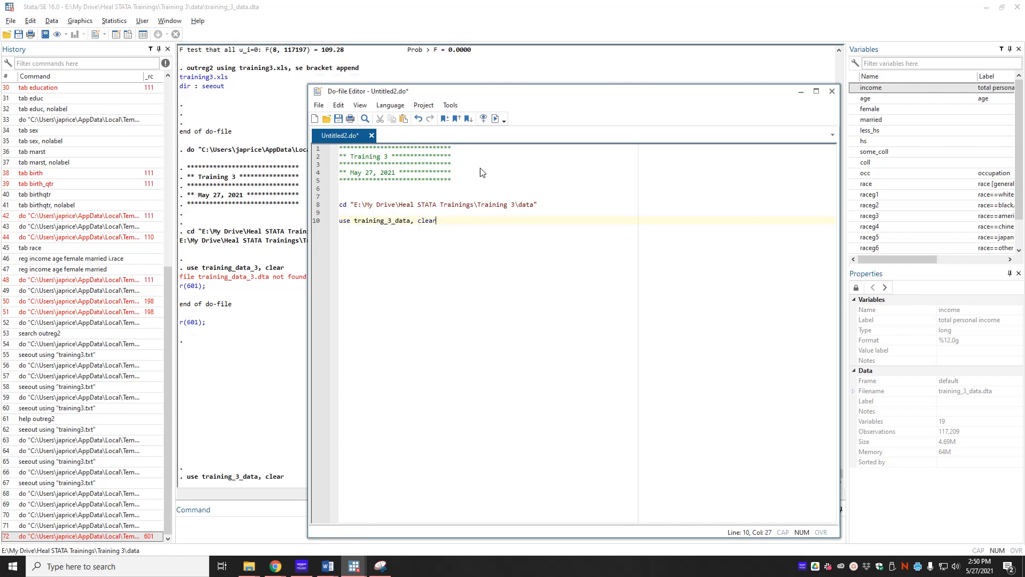
# Add a "* (1) *" comment with an indented "reg income age" regression and execute the do-file.
pyautogui.click(274, 452)
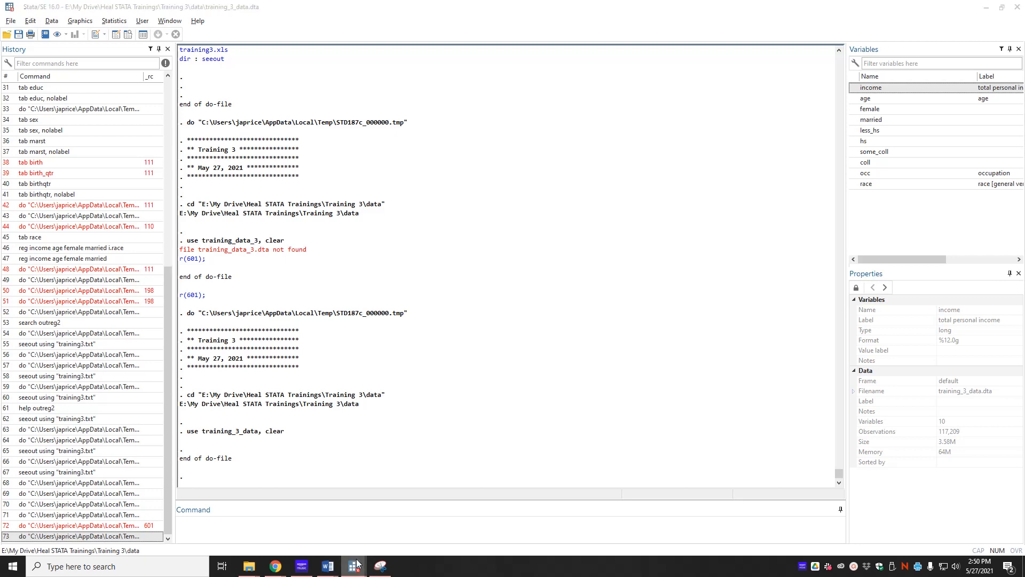
pyautogui.moveTo(354, 566)
pyautogui.click(467, 526)
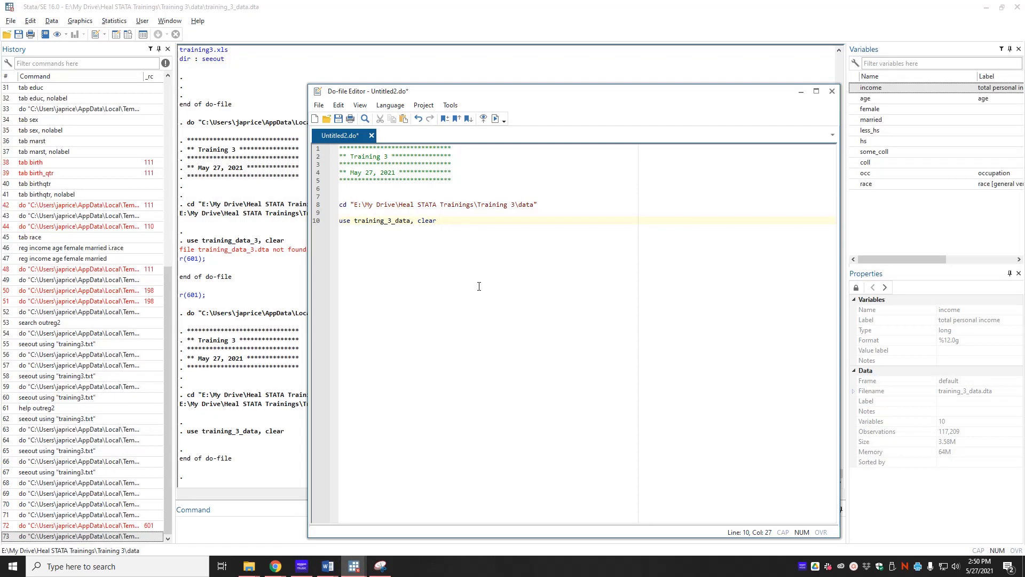
pyautogui.press('Return')
pyautogui.press('Return')
pyautogui.write('* (1')
pyautogui.press('BackSpace')
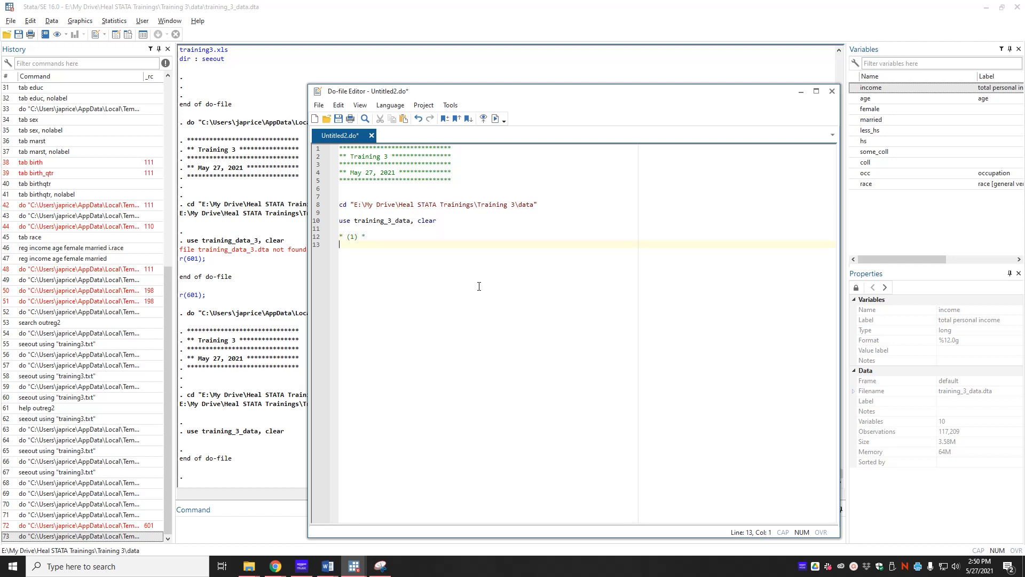
pyautogui.write('income age')
pyautogui.click(496, 118)
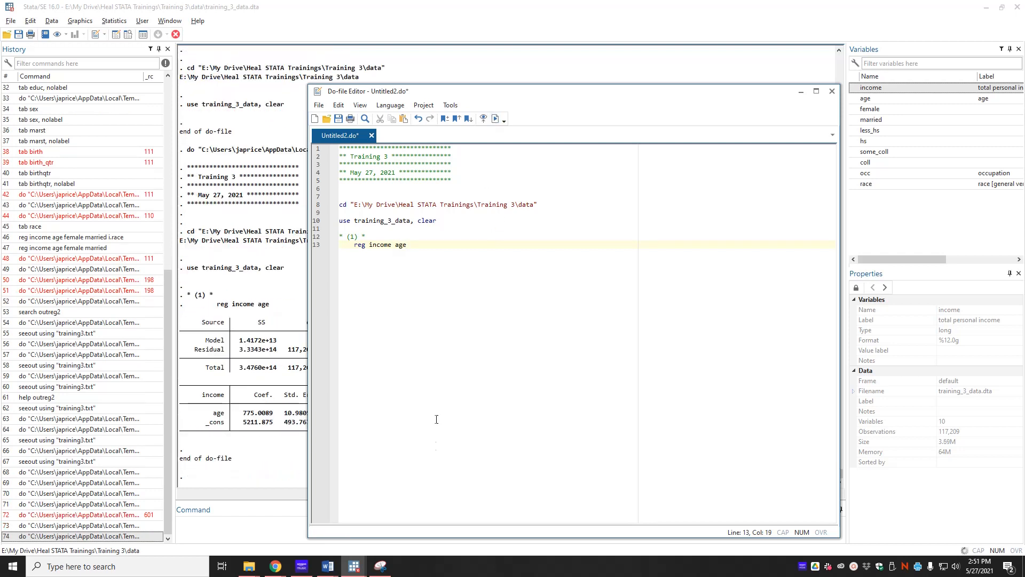
# Add a "* (2) *" comment with an indented "reg income age female married" regression and run the do-file.
pyautogui.click(243, 311)
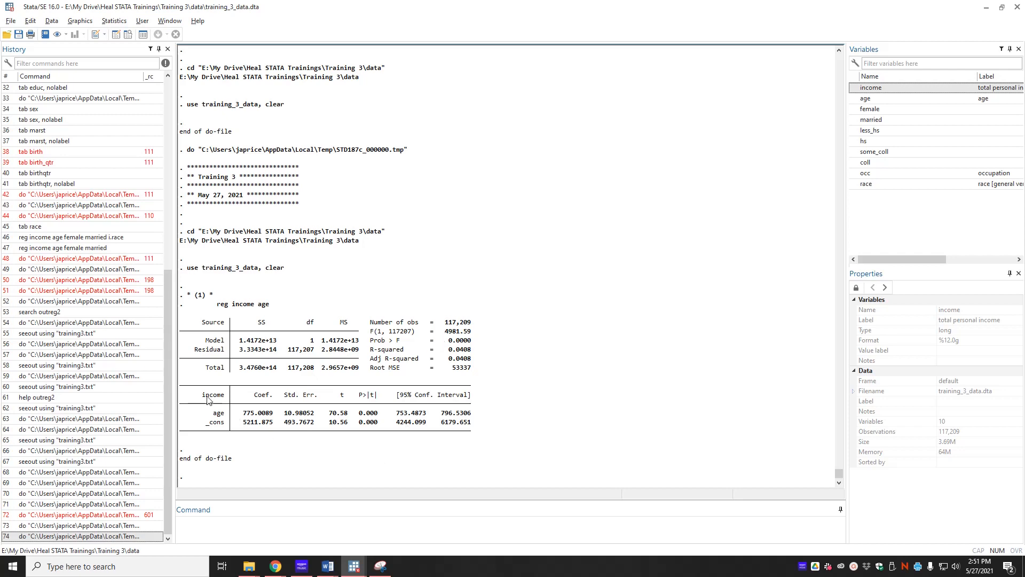
pyautogui.moveTo(354, 566)
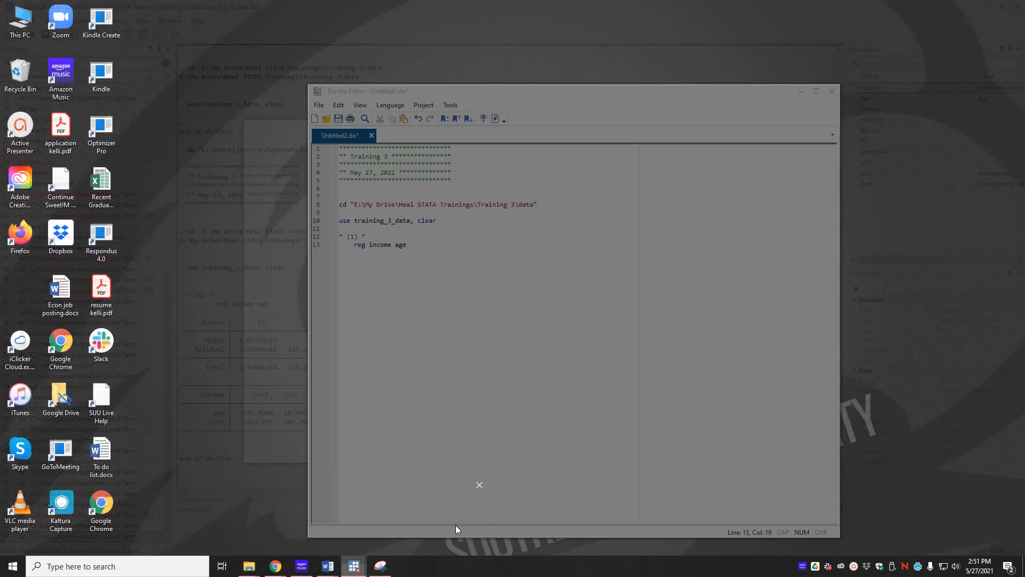
pyautogui.click(456, 524)
pyautogui.press('Return')
pyautogui.press('Return')
pyautogui.press('Return')
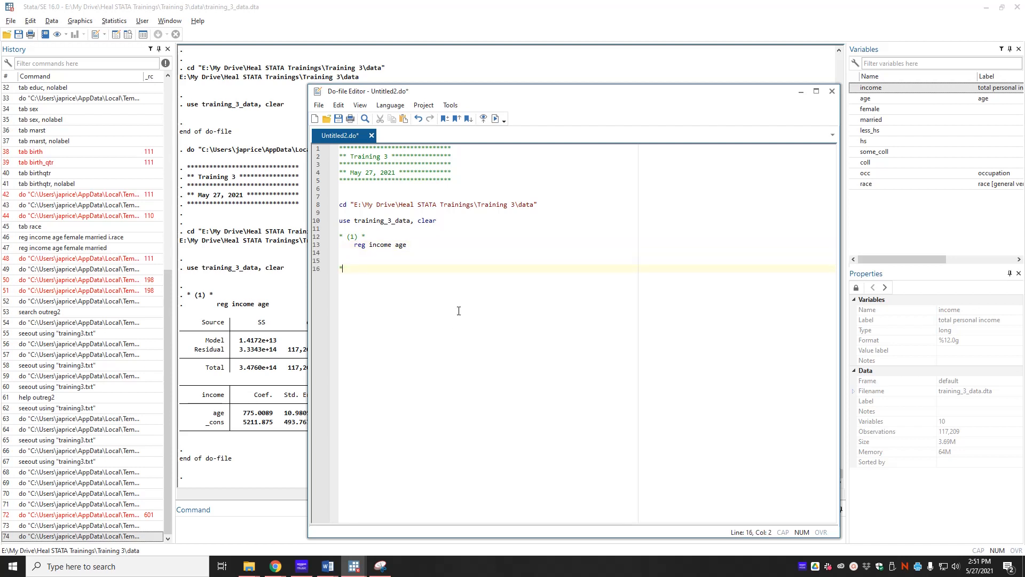
pyautogui.write('* (2) * \t')
pyautogui.write('reg income ag')
pyautogui.write('e fem')
pyautogui.write('ale married')
pyautogui.hotkey('ctrl', 'd')
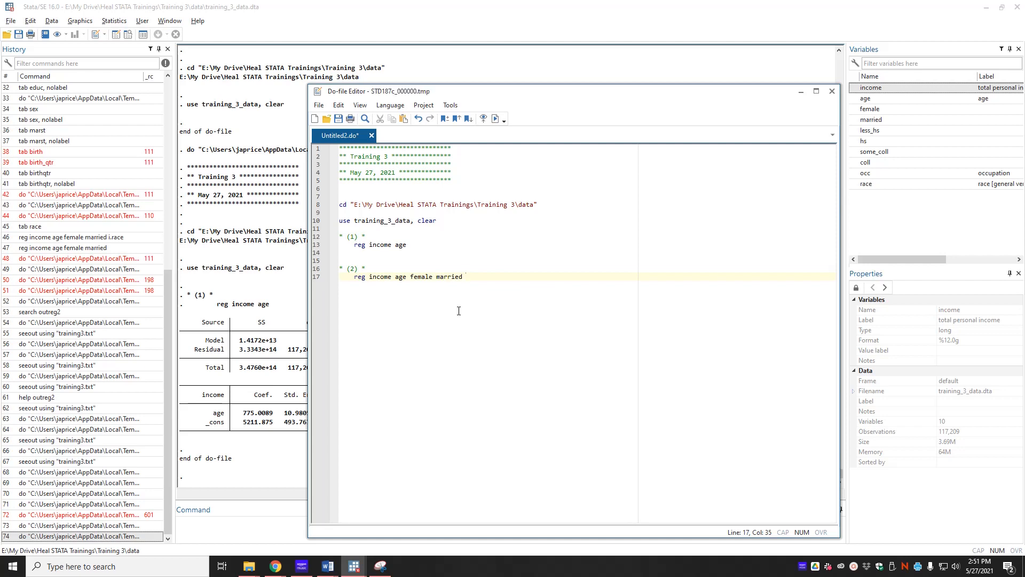
# Review the output of both regressions in the Stata results window.
pyautogui.click(335, 573)
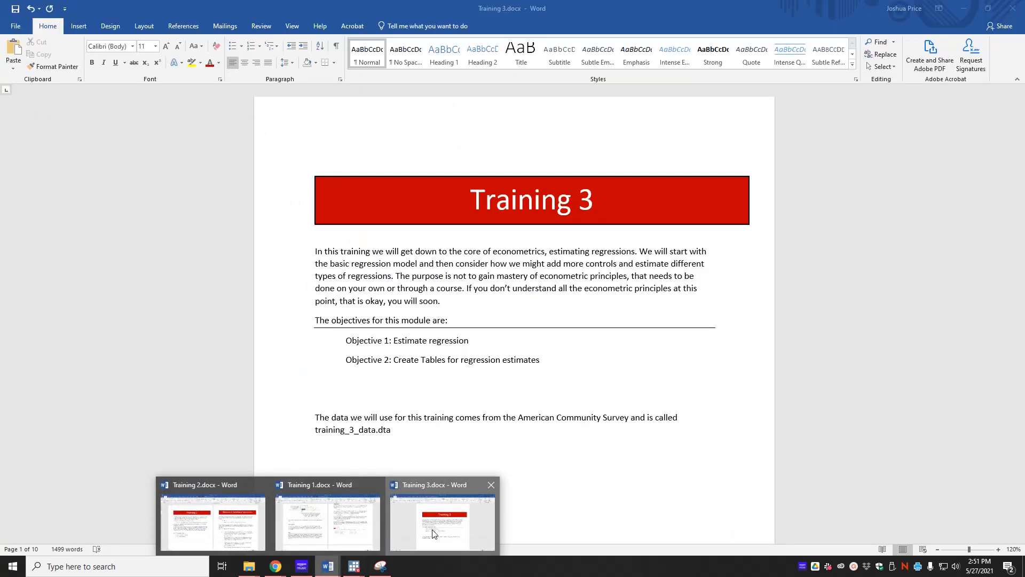
pyautogui.click(430, 521)
pyautogui.moveTo(646, 49); pyautogui.dragTo(1024, 50)
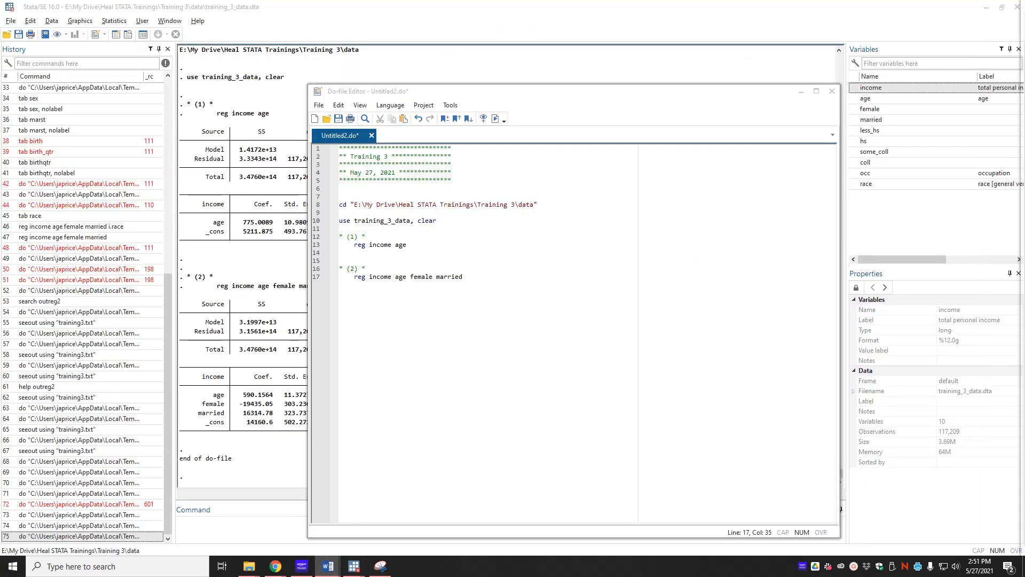
pyautogui.click(305, 412)
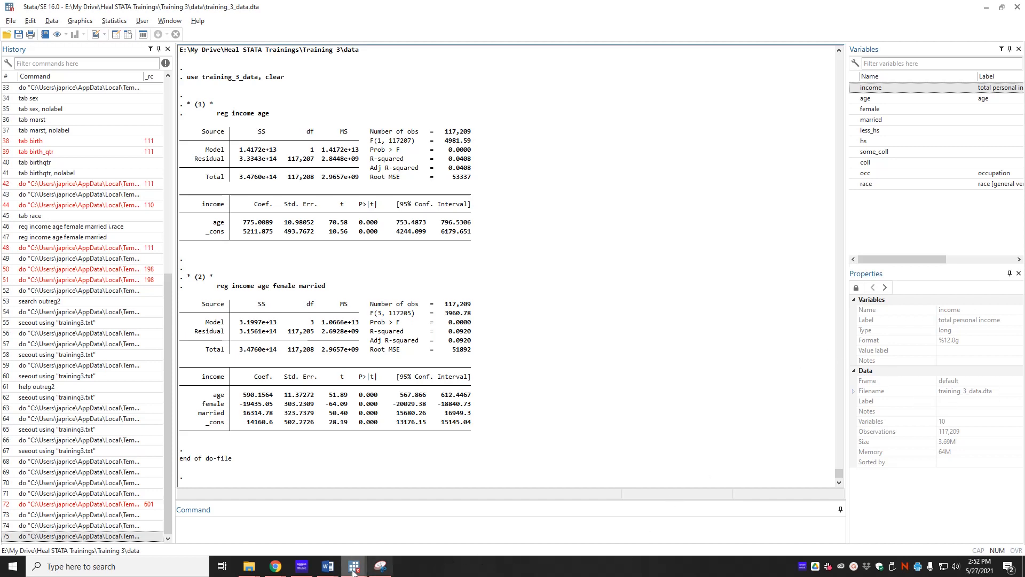
pyautogui.moveTo(354, 566)
pyautogui.moveTo(372, 537)
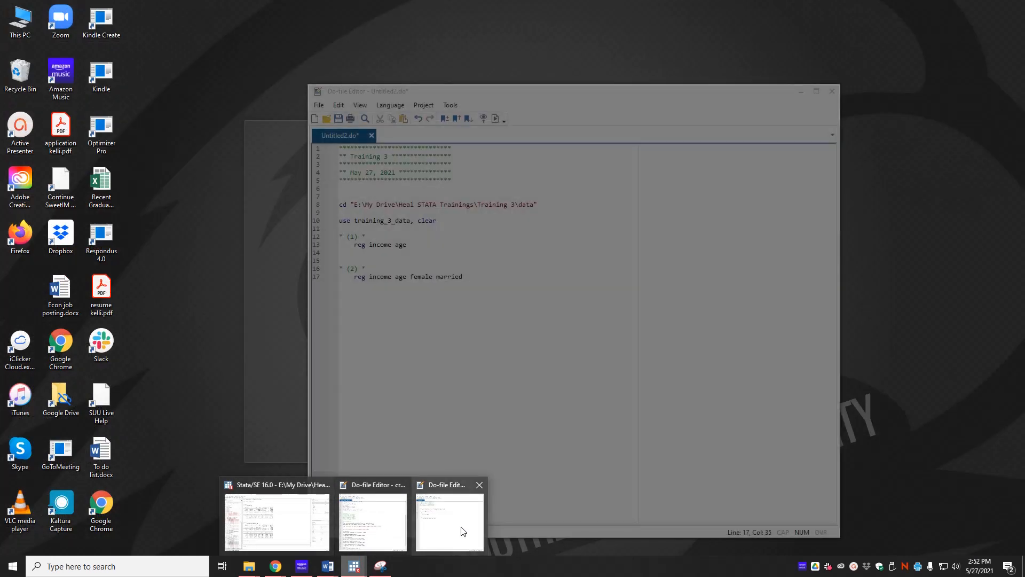
pyautogui.click(457, 531)
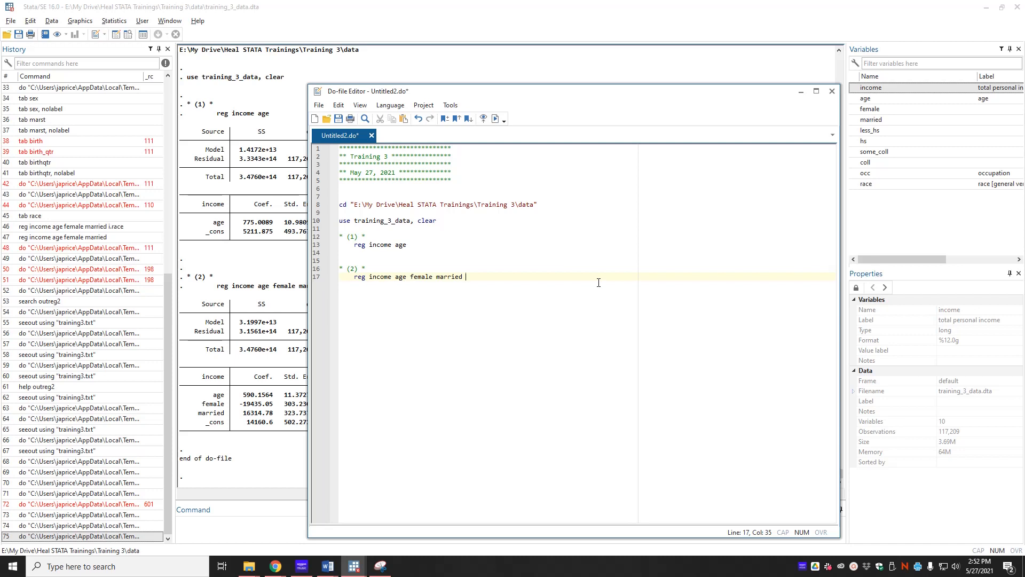
pyautogui.hotkey('alt', 'Tab')
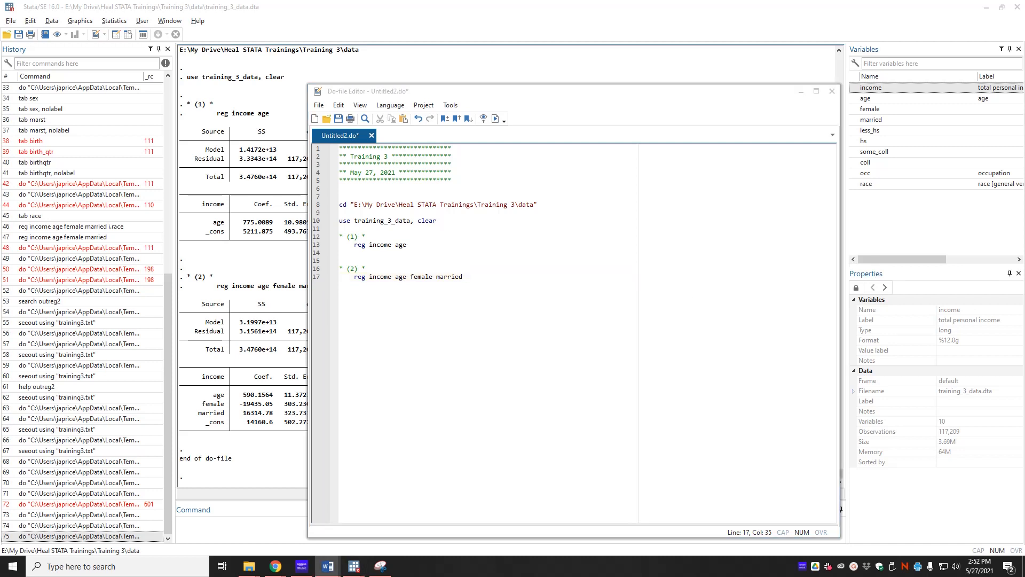
pyautogui.click(299, 399)
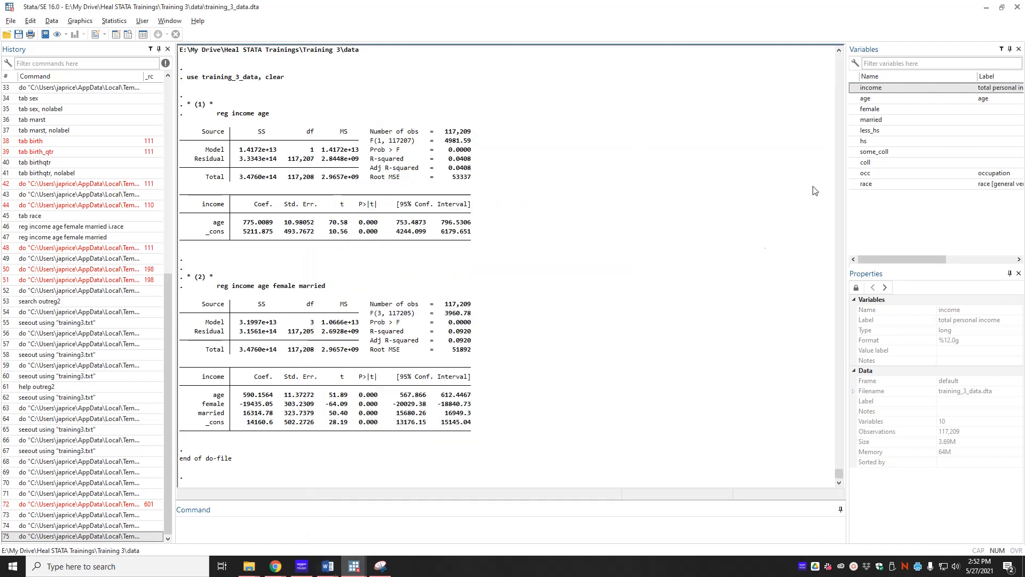
# Tabulate the race variable from the command line with tab race.
pyautogui.click(447, 528)
pyautogui.write('ta')
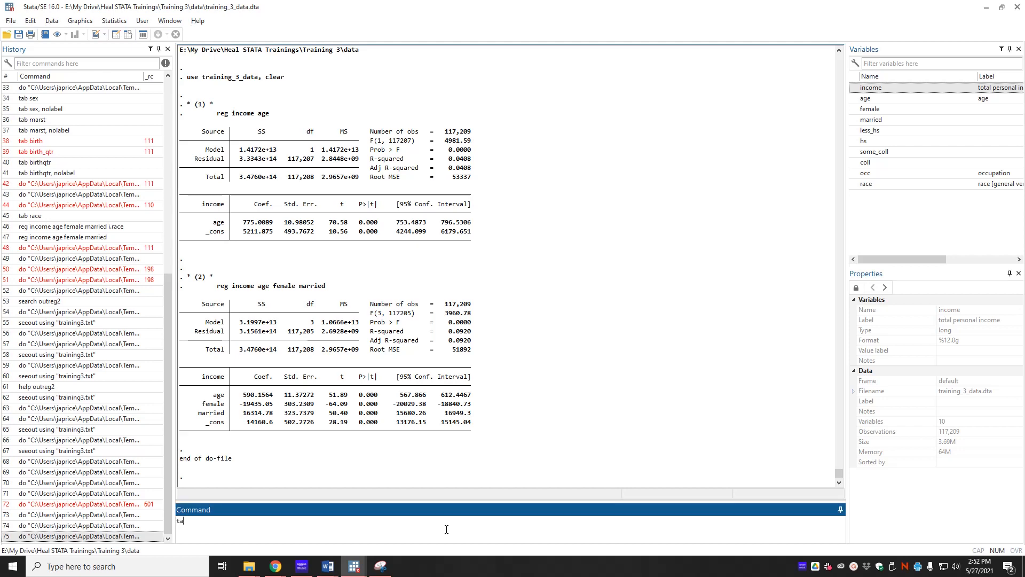
pyautogui.write('b race')
pyautogui.press('Return')
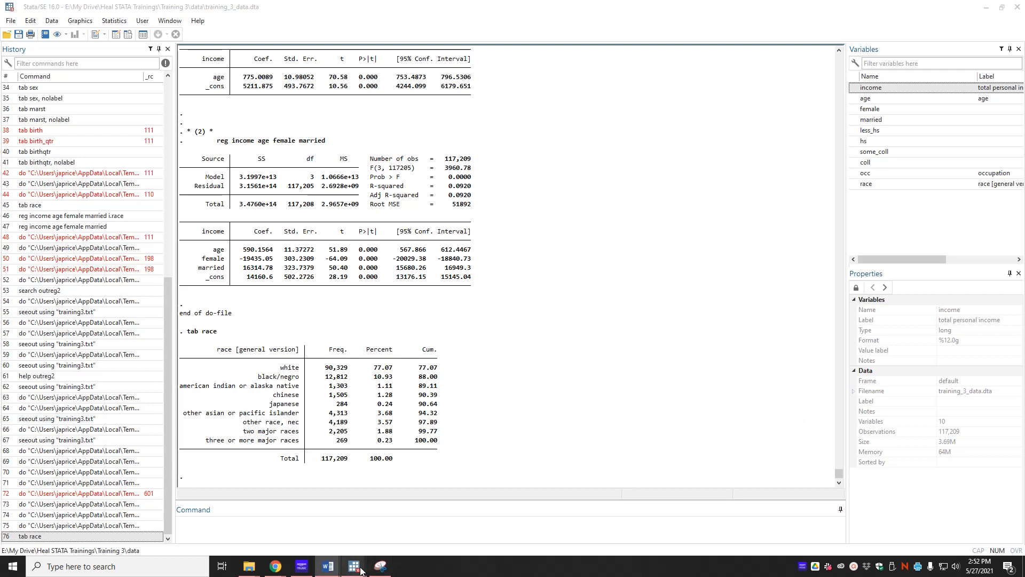
# Add the comment "*create dummy variables for categories of race*" on a new line of the do-file.
pyautogui.moveTo(360, 570)
pyautogui.click(440, 534)
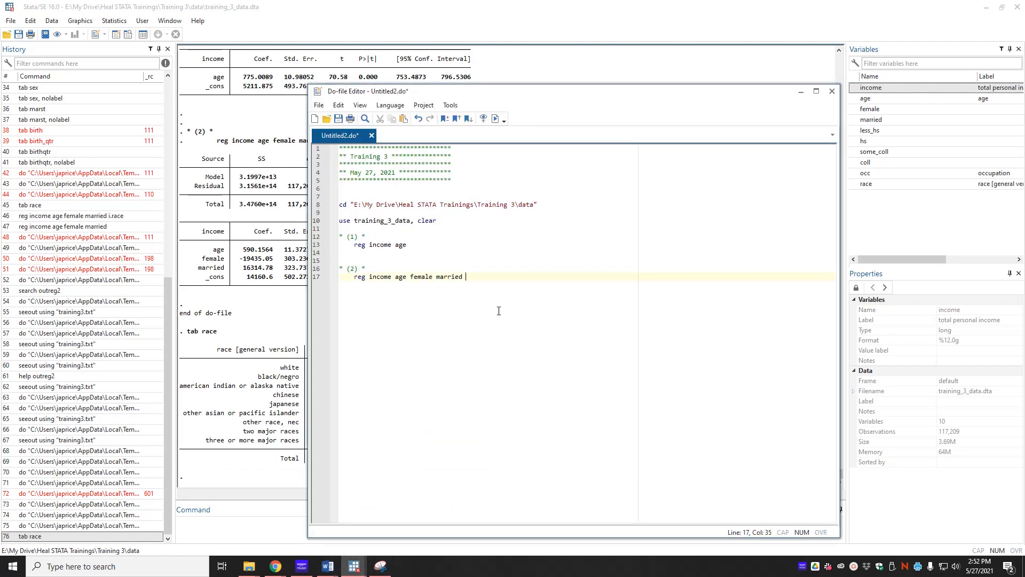
pyautogui.press('Return')
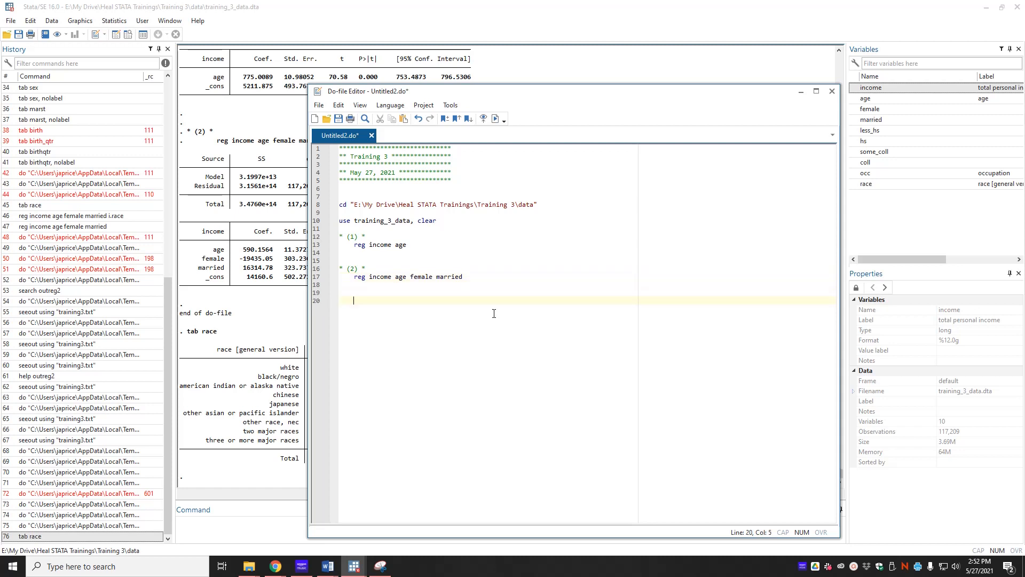
pyautogui.write('r')
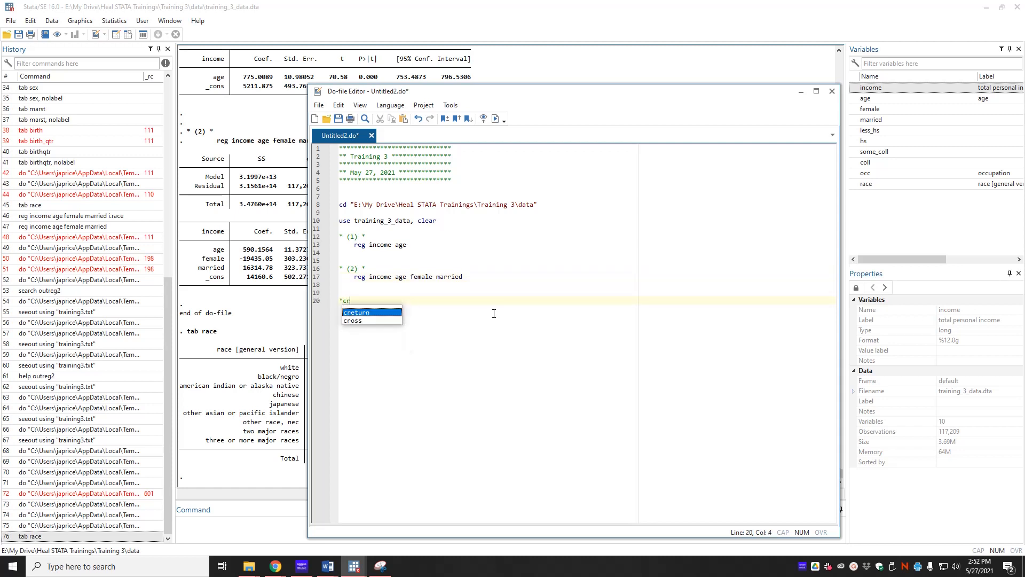
pyautogui.write('eate dummy varaibl')
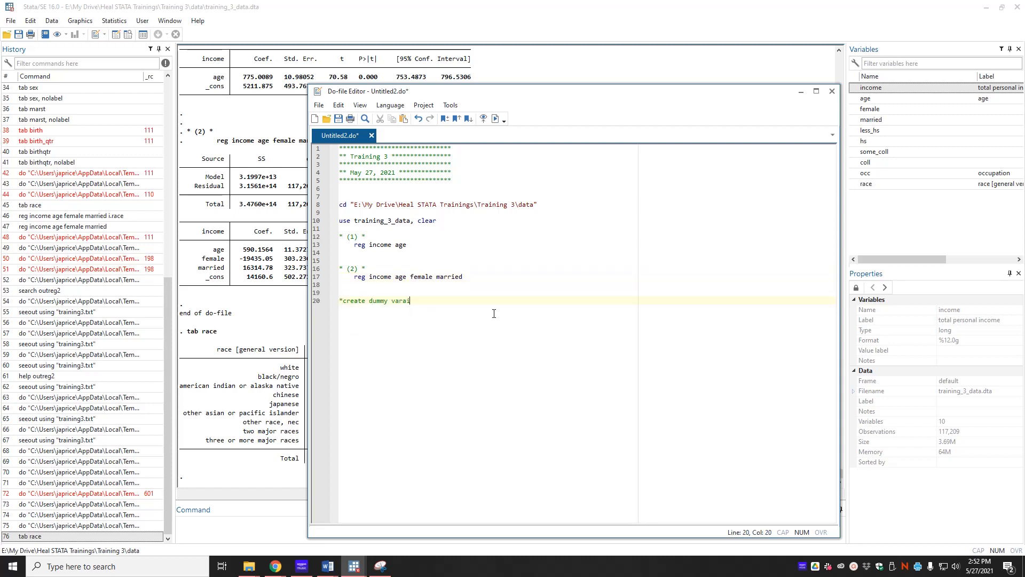
pyautogui.press('BackSpace')
pyautogui.press('BackSpace')
pyautogui.press('BackSpace')
pyautogui.press('BackSpace')
pyautogui.write('iables for categories of race*')
pyautogui.press('Return')
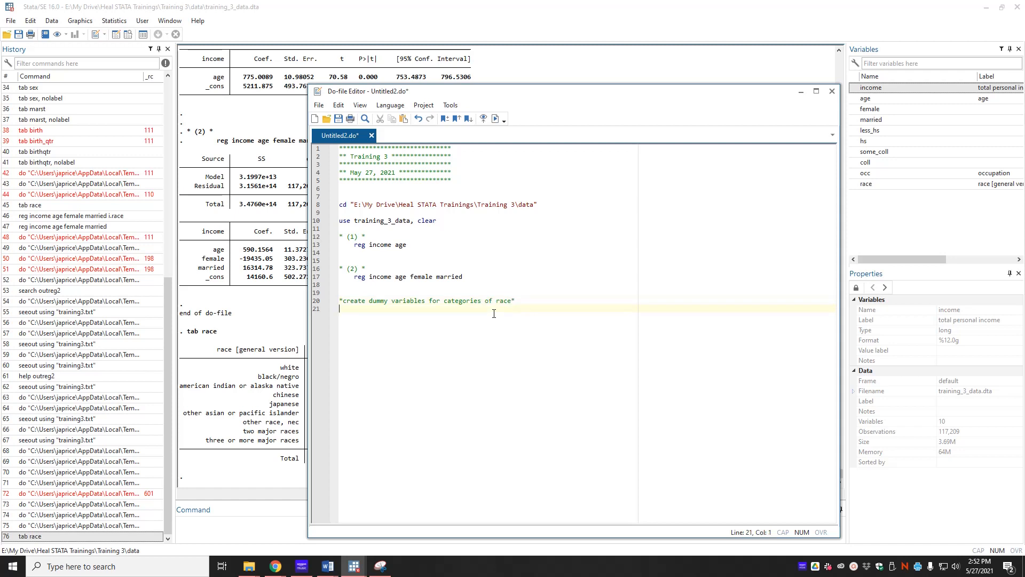
pyautogui.write('gen white=0')
pyautogui.press('Return')
pyautogui.write('replace white=1 if ')
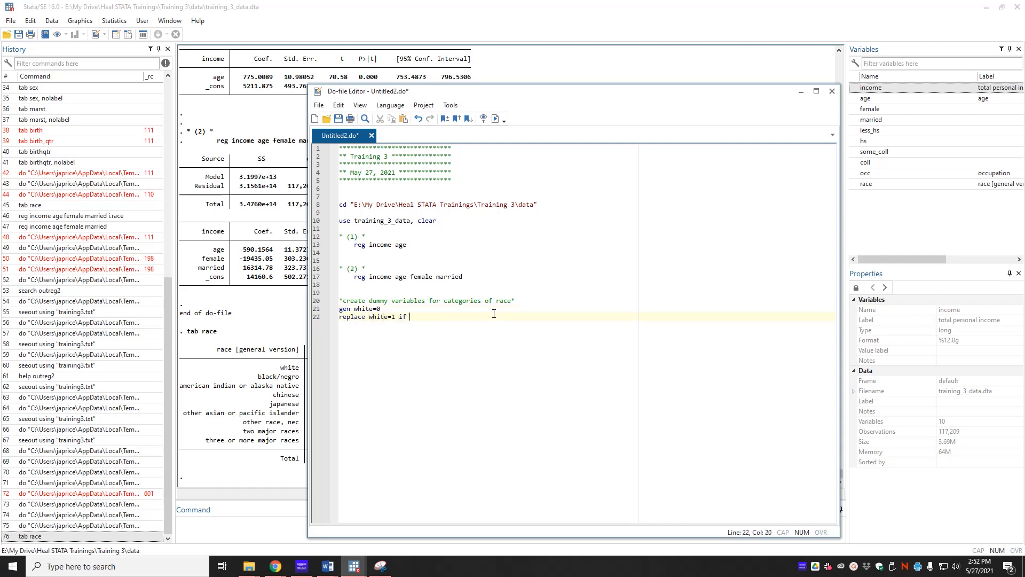
pyautogui.write('race==1')
pyautogui.hotkey('shift', 'Up')
pyautogui.hotkey('shift', 'Home')
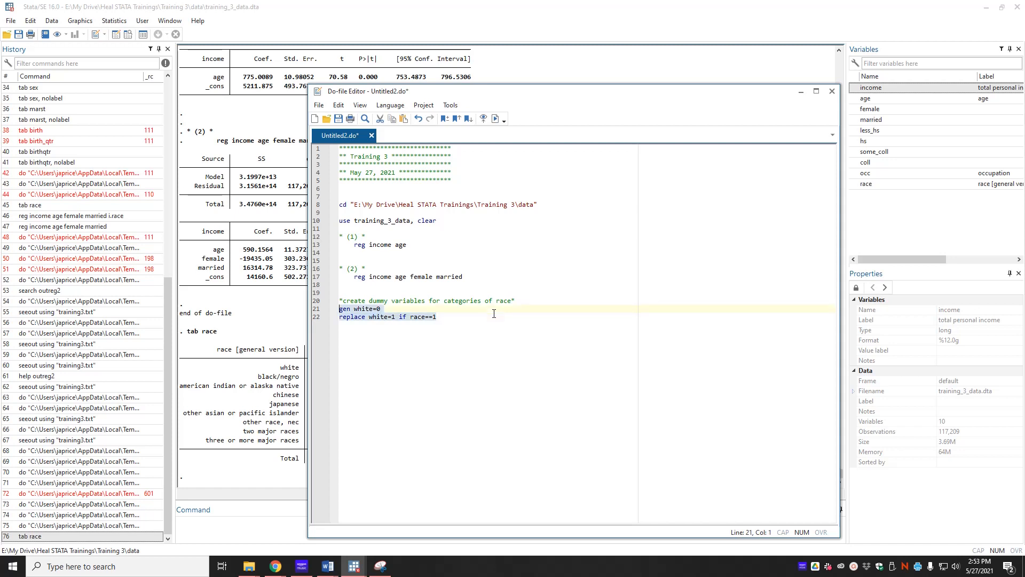
pyautogui.press('BackSpace')
# Write an indented "tab race, gen(raceg)" command under the comment and execute the do-file.
pyautogui.write('tab r')
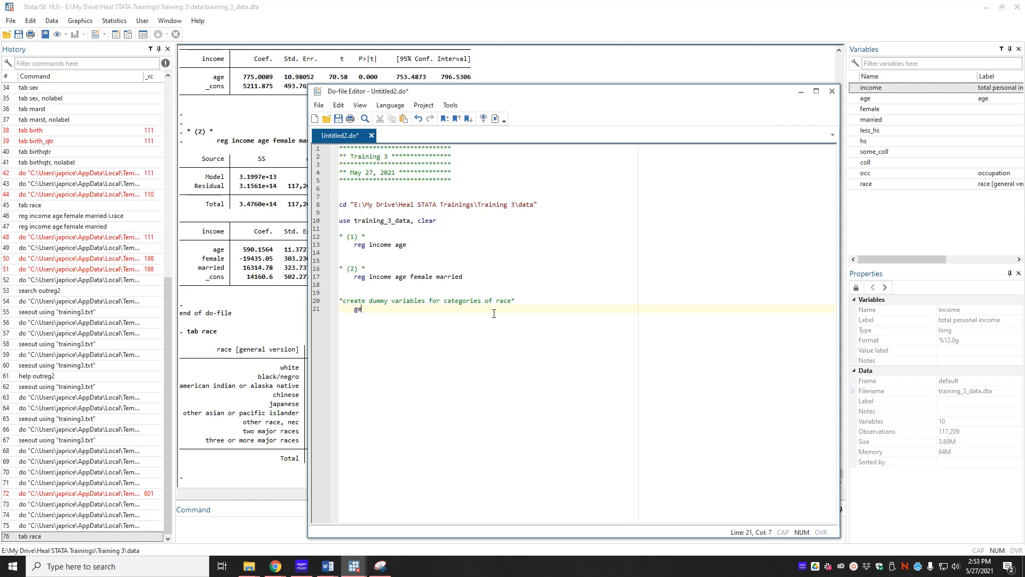
pyautogui.write('ace')
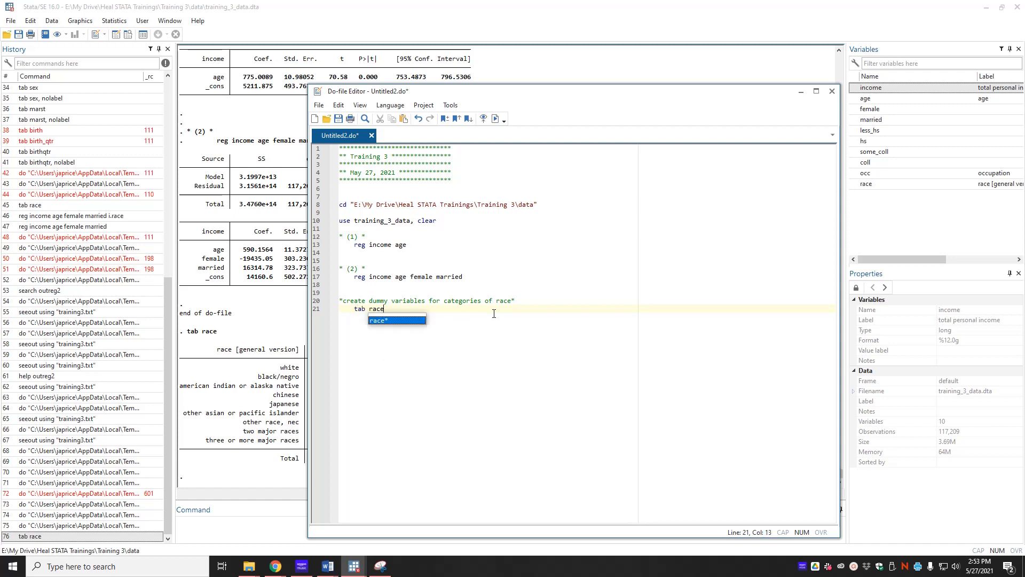
pyautogui.write(', ge')
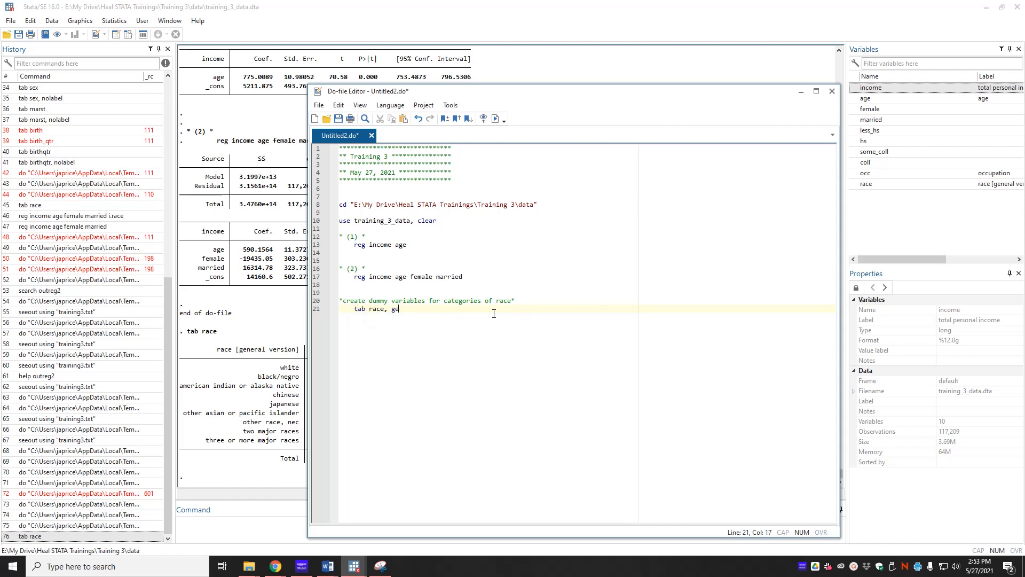
pyautogui.write('n(raceg')
pyautogui.click(495, 118)
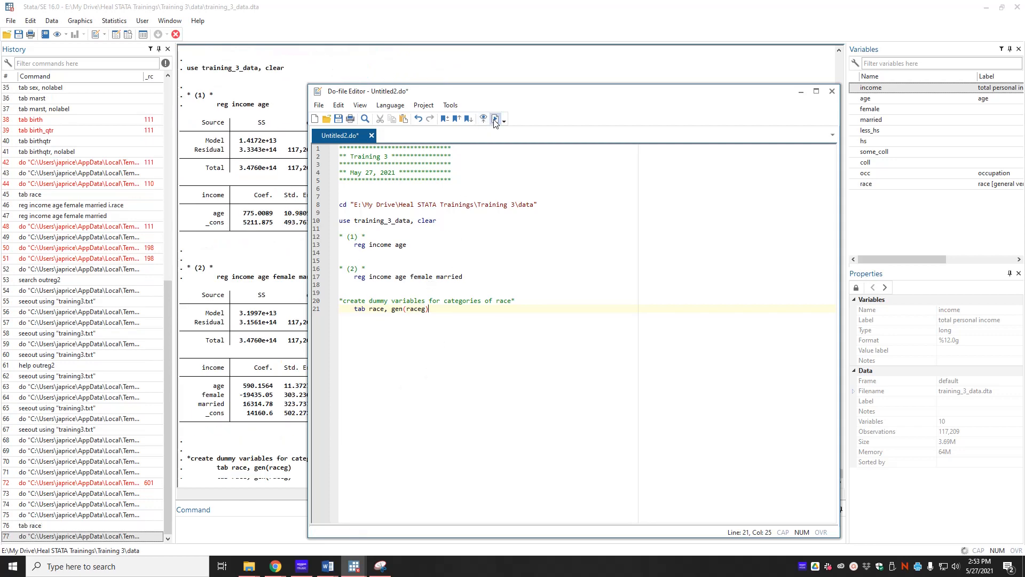
# Inspect the newly generated raceg dummy variables in the Variables list.
pyautogui.click(256, 477)
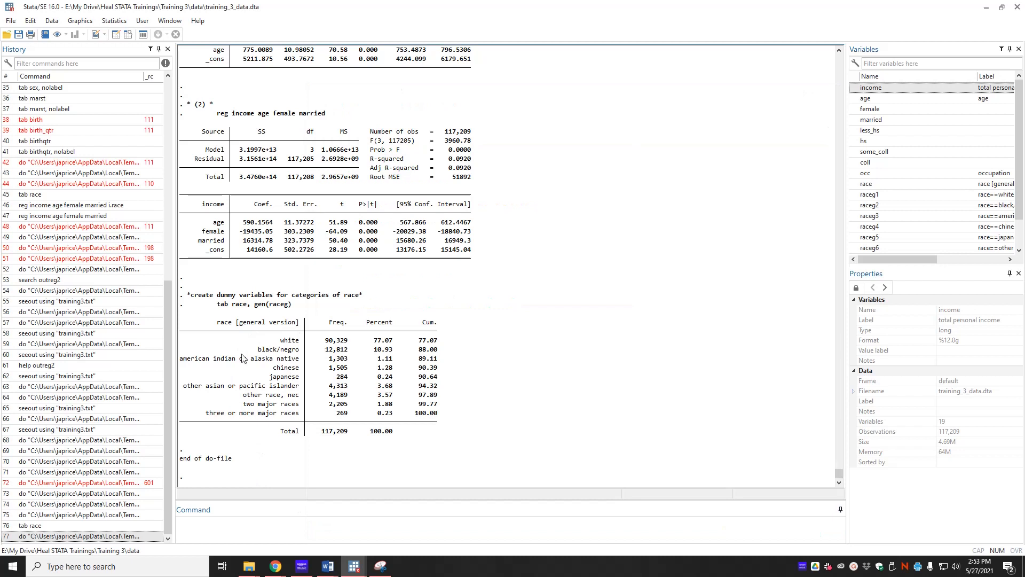
pyautogui.moveTo(1019, 167); pyautogui.dragTo(1021, 206)
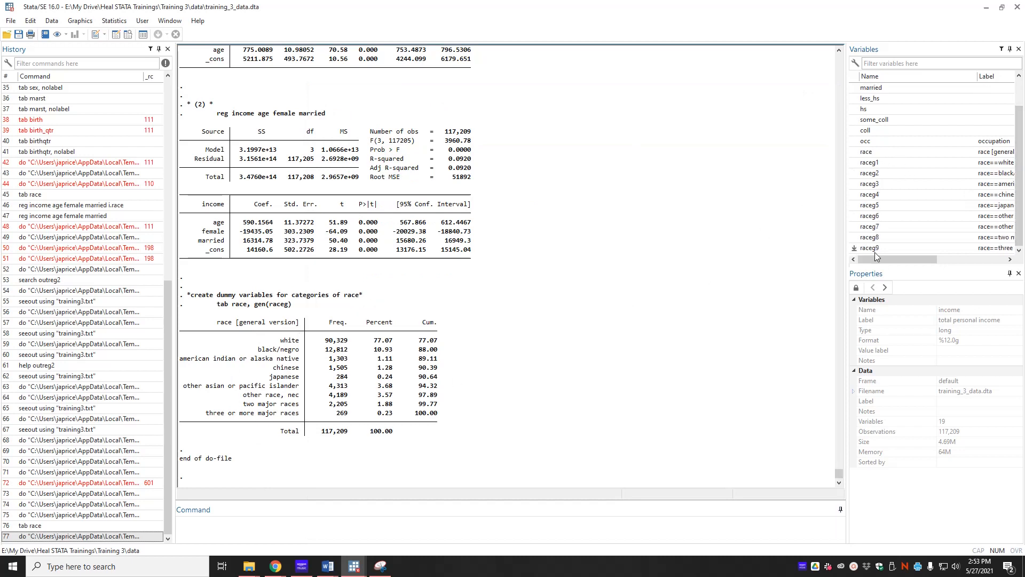
pyautogui.moveTo(921, 262); pyautogui.dragTo(897, 260)
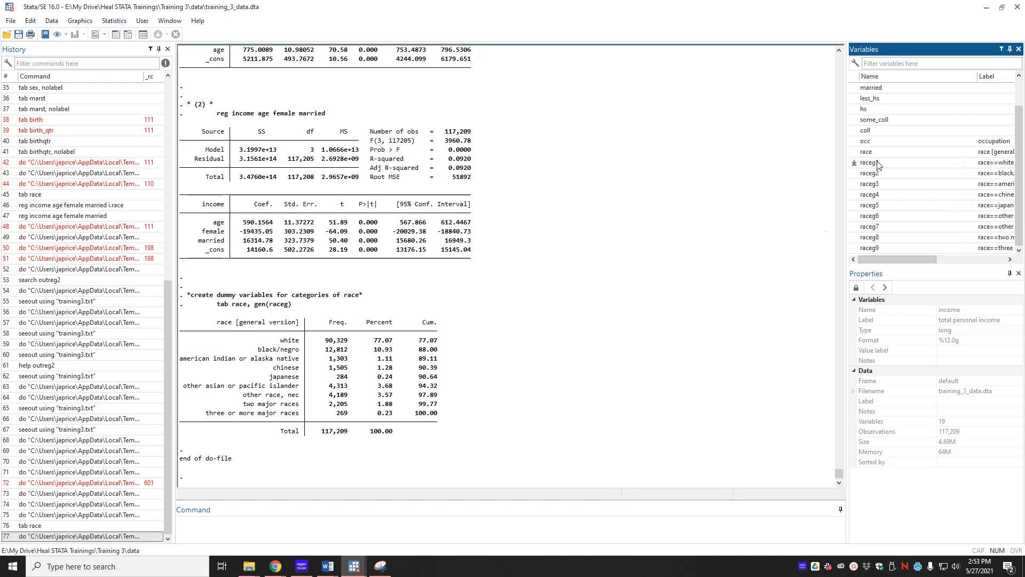
# Duplicate the (2) regression block below the dummy section and relabel its comment as "* (3) *".
pyautogui.moveTo(354, 566)
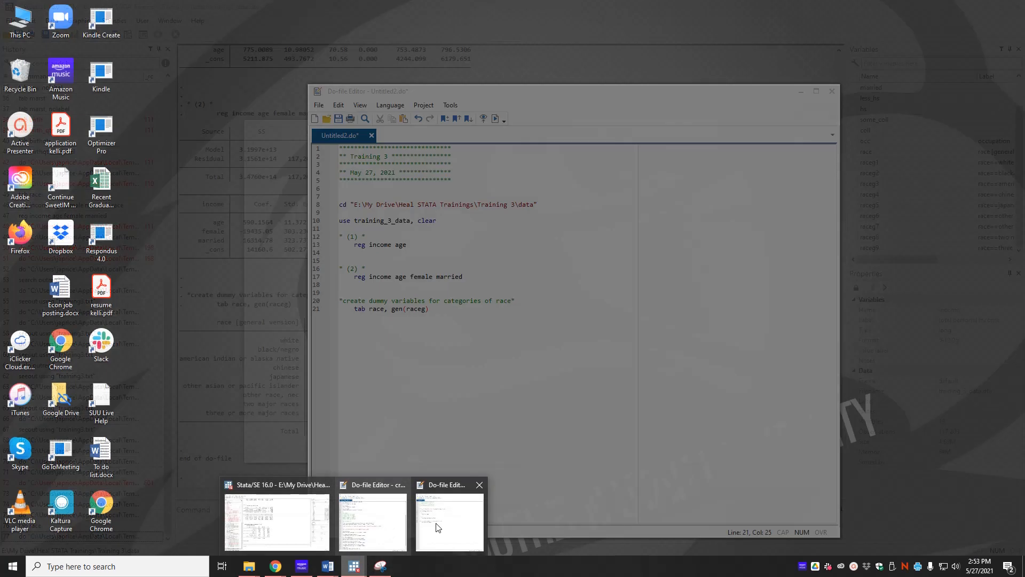
pyautogui.click(437, 527)
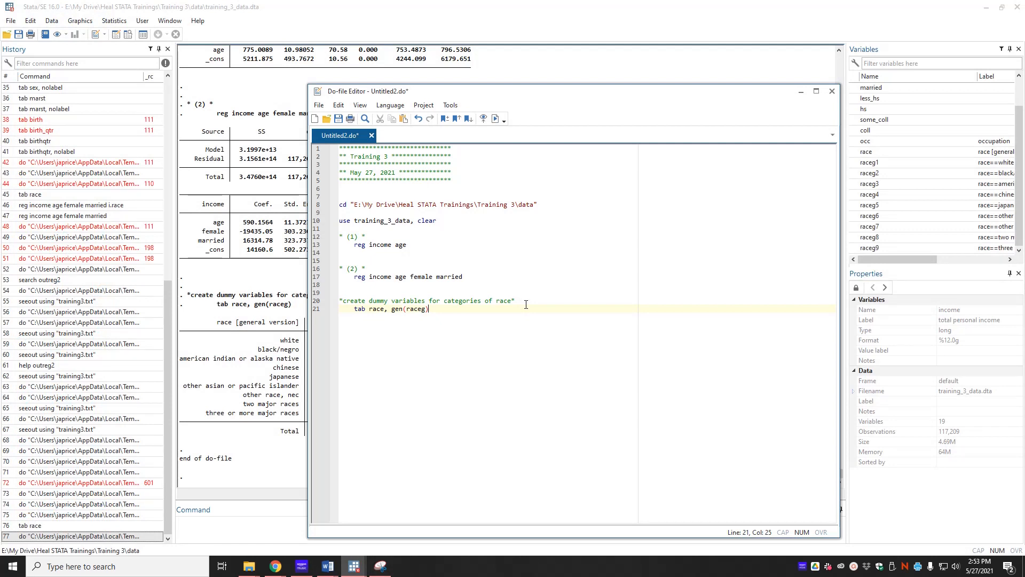
pyautogui.moveTo(464, 277); pyautogui.dragTo(340, 267)
pyautogui.hotkey('ctrl', 'c')
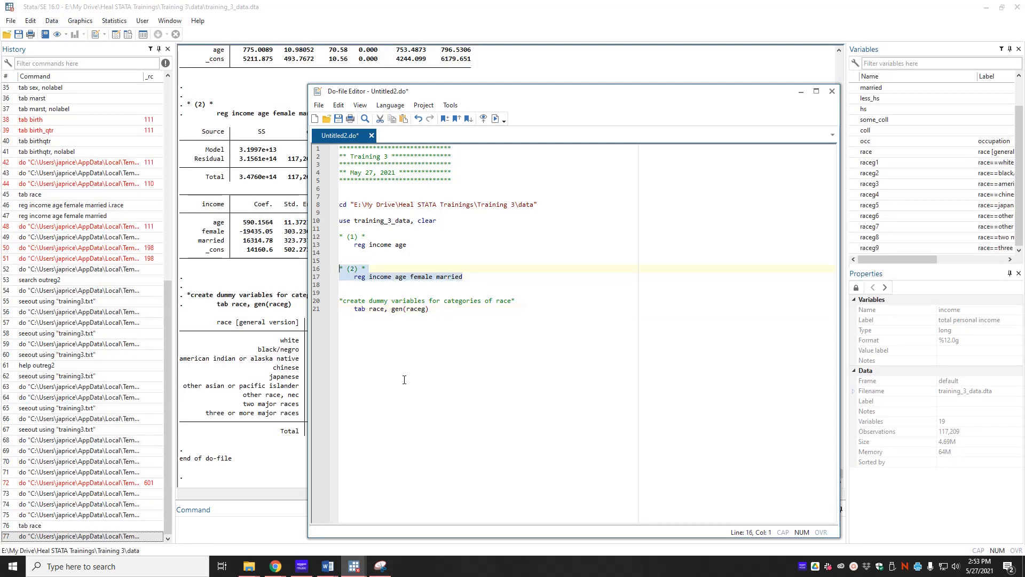
pyautogui.click(393, 354)
pyautogui.press('Return')
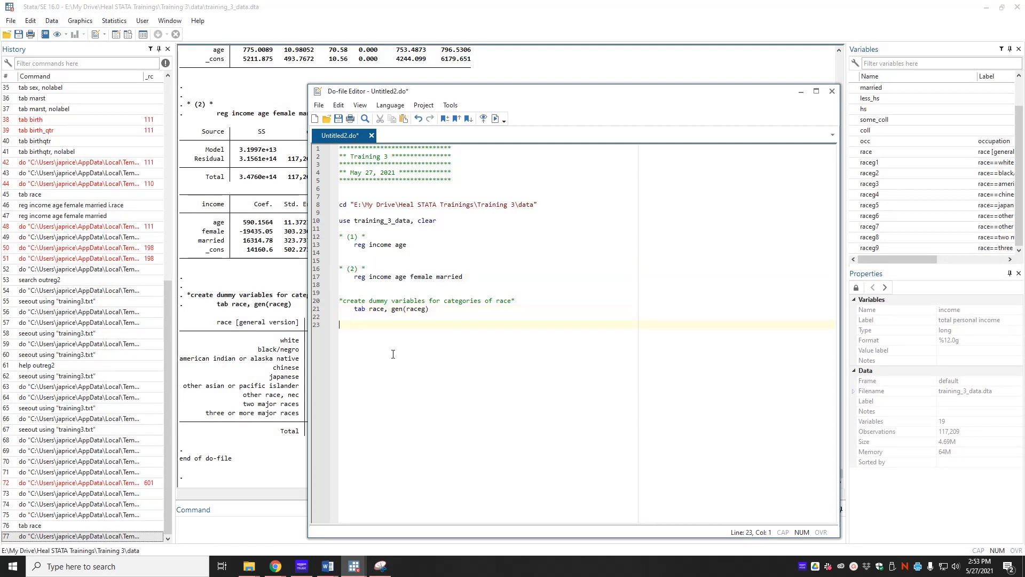
pyautogui.hotkey('ctrl', 'v')
pyautogui.click(356, 324)
pyautogui.press('BackSpace')
pyautogui.write('3')
# Append raceg2-raceg9 to the (3) regression and execute the do-file.
pyautogui.click(472, 332)
pyautogui.write('ra')
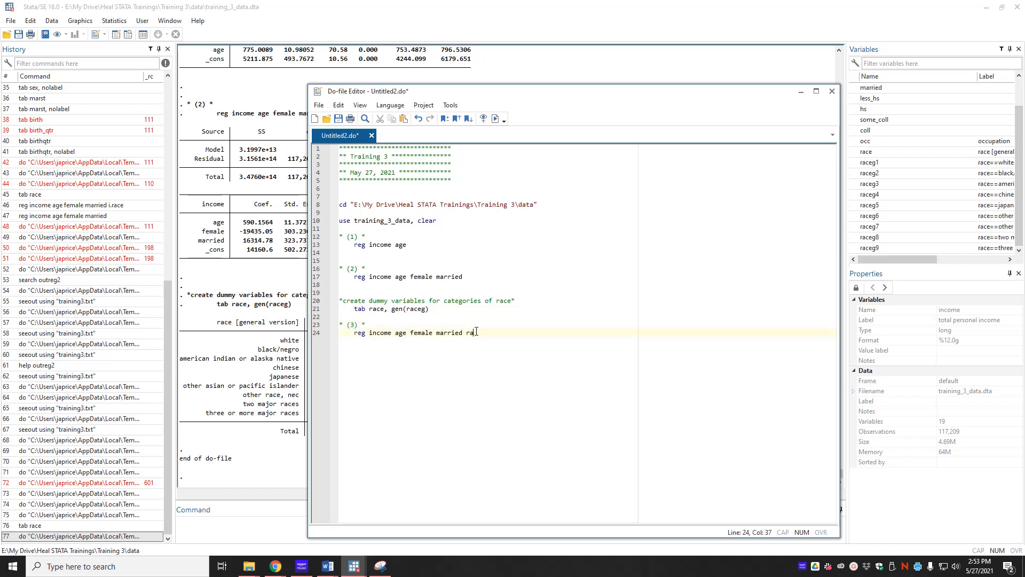
pyautogui.write('ceg2-raceg')
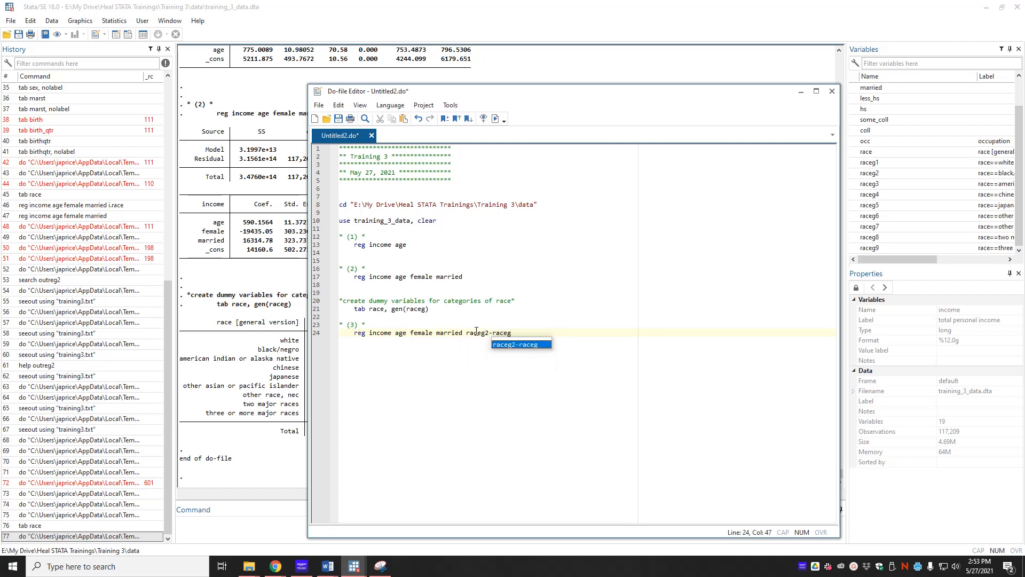
pyautogui.write('9')
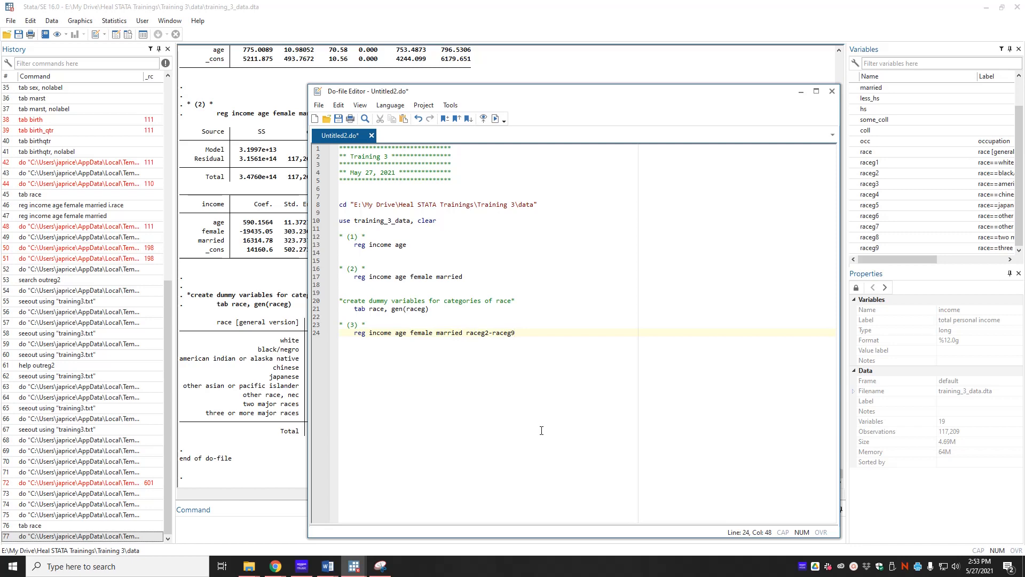
pyautogui.hotkey('ctrl', 'd')
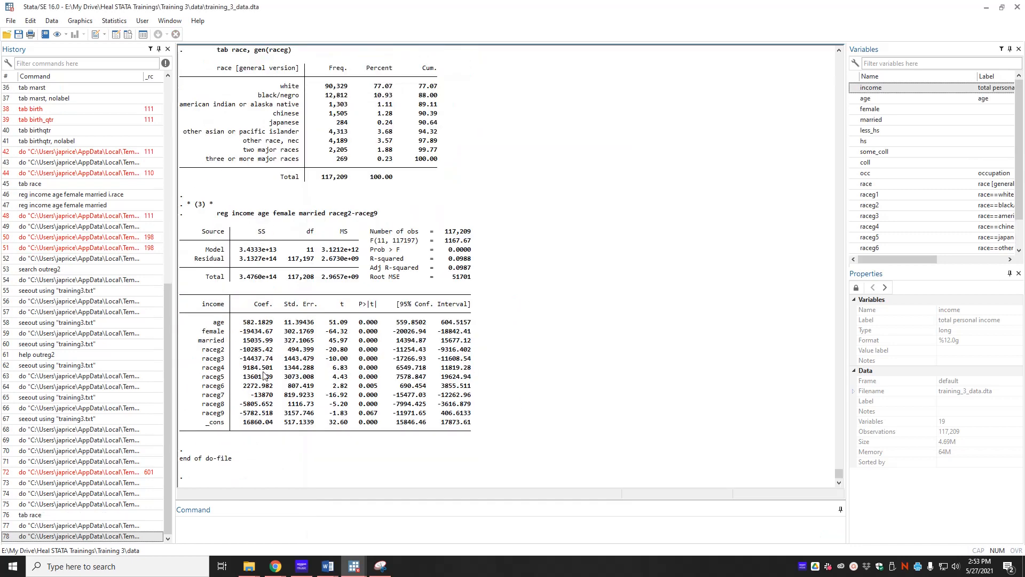
# Highlight the raceg2 to raceg9 coefficient rows in the regression output.
pyautogui.click(265, 373)
pyautogui.moveTo(203, 350); pyautogui.dragTo(469, 419)
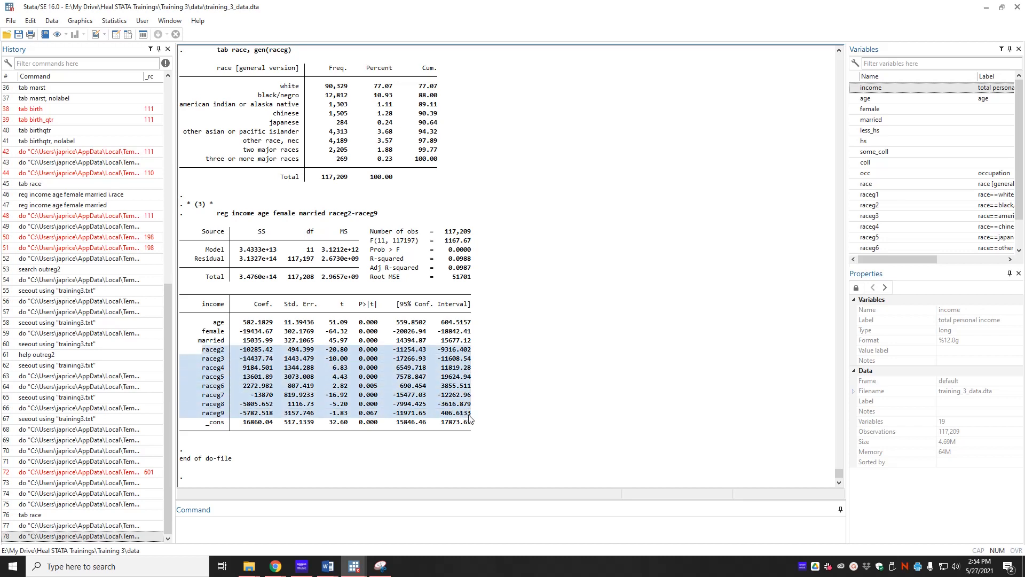
pyautogui.hotkey('alt', 'Tab')
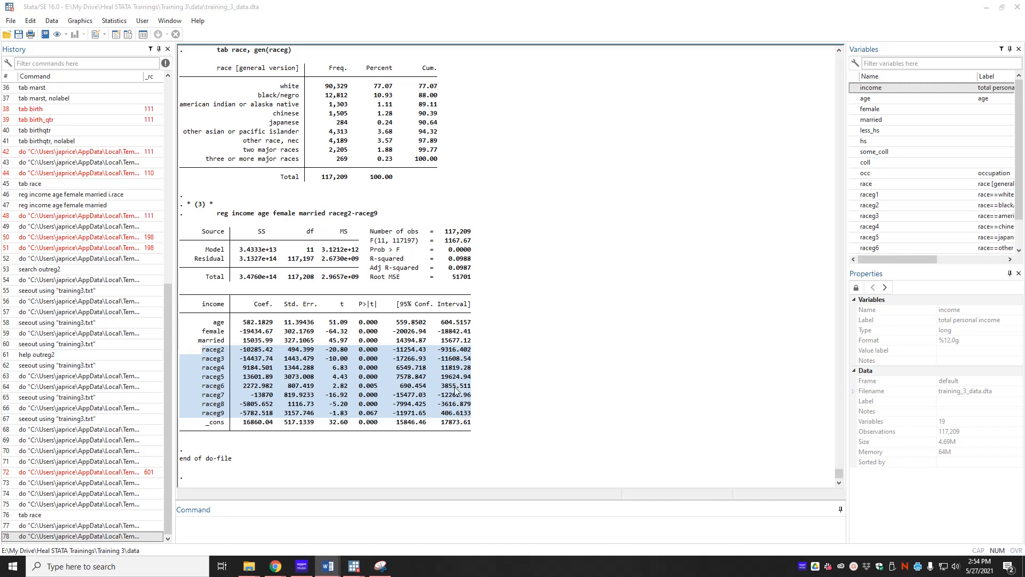
# Extend the (3) comment to read "* (3) * categorical dummy variables".
pyautogui.click(423, 532)
pyautogui.click(354, 566)
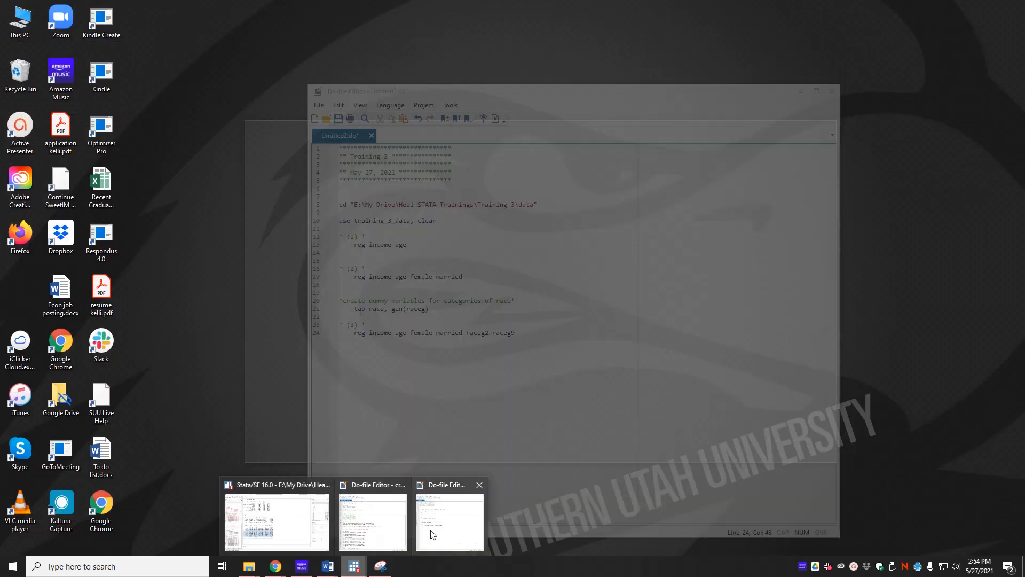
pyautogui.click(401, 537)
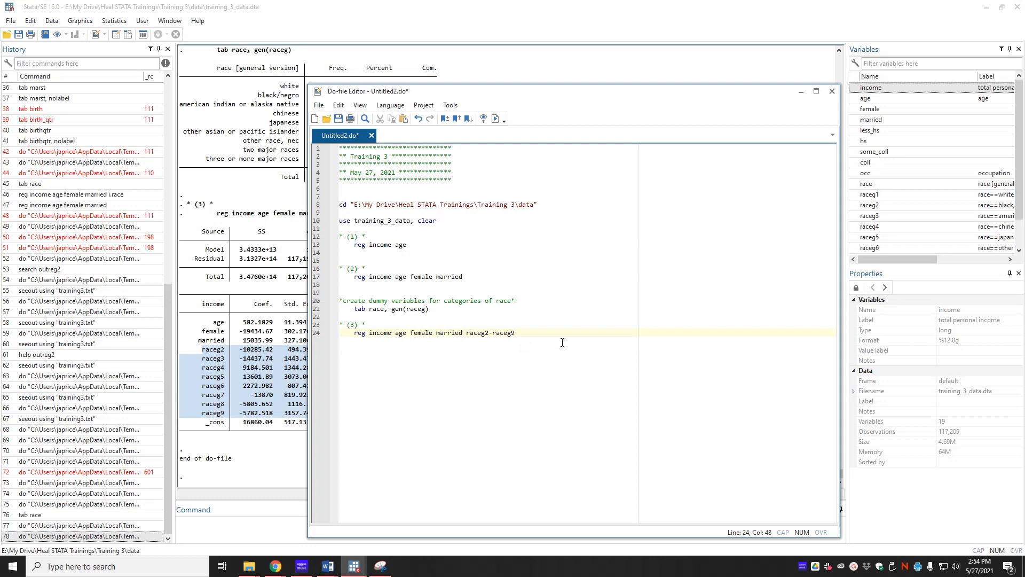
pyautogui.press('Return')
pyautogui.press('Return')
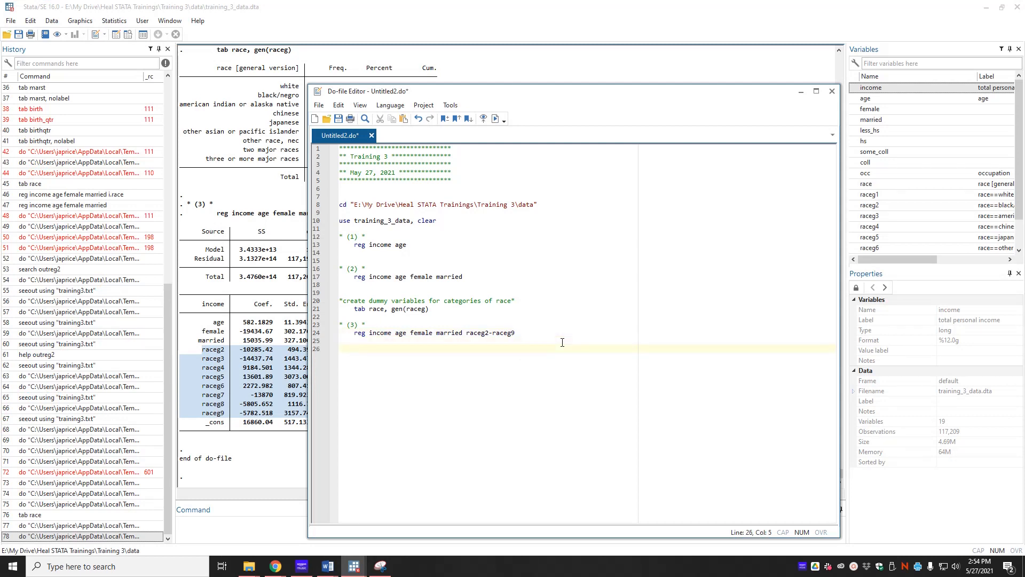
pyautogui.press('Up')
pyautogui.press('End')
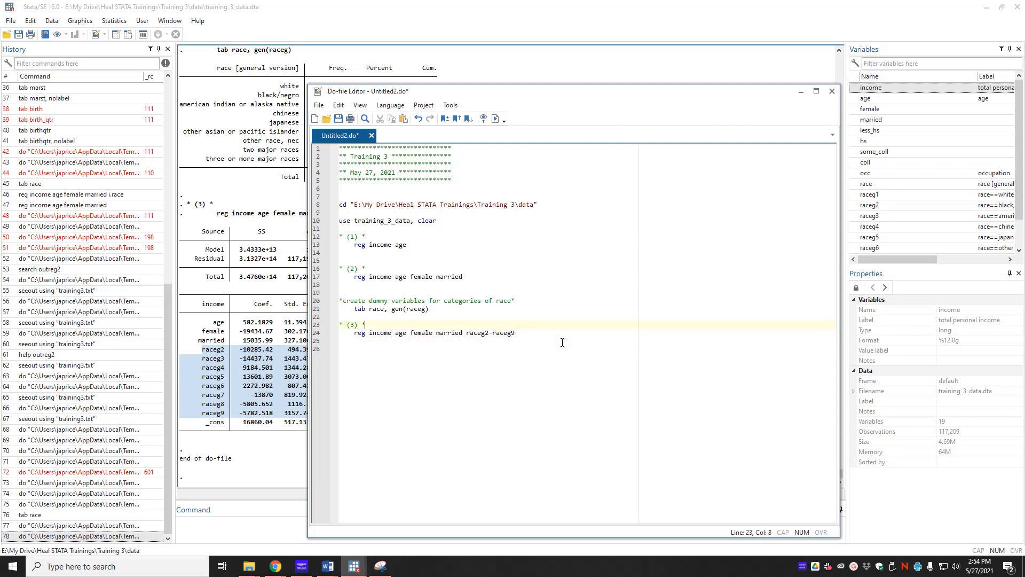
pyautogui.write('dummy variables')
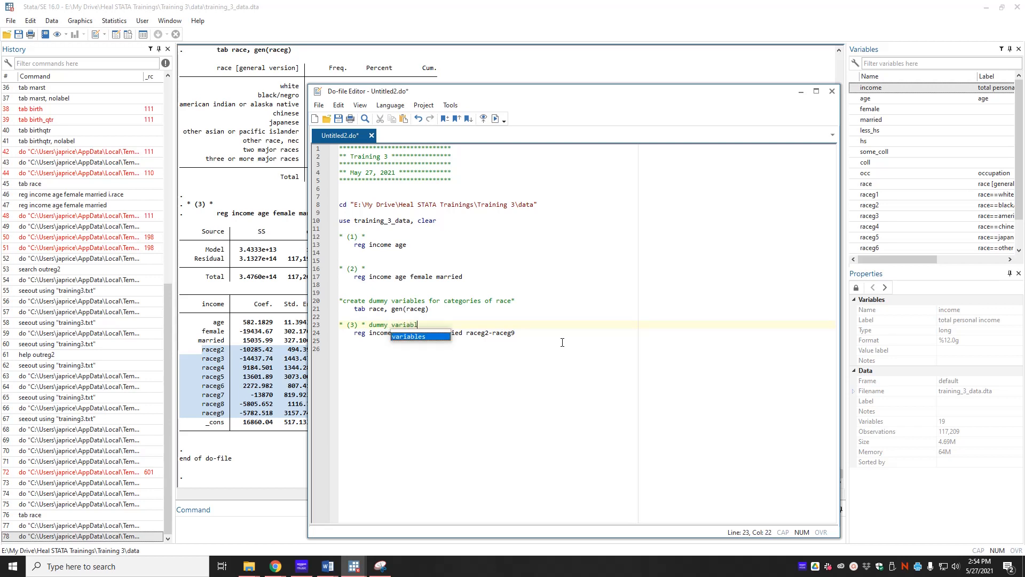
pyautogui.hotkey('ctrl', 'Left')
pyautogui.hotkey('ctrl', 'Left')
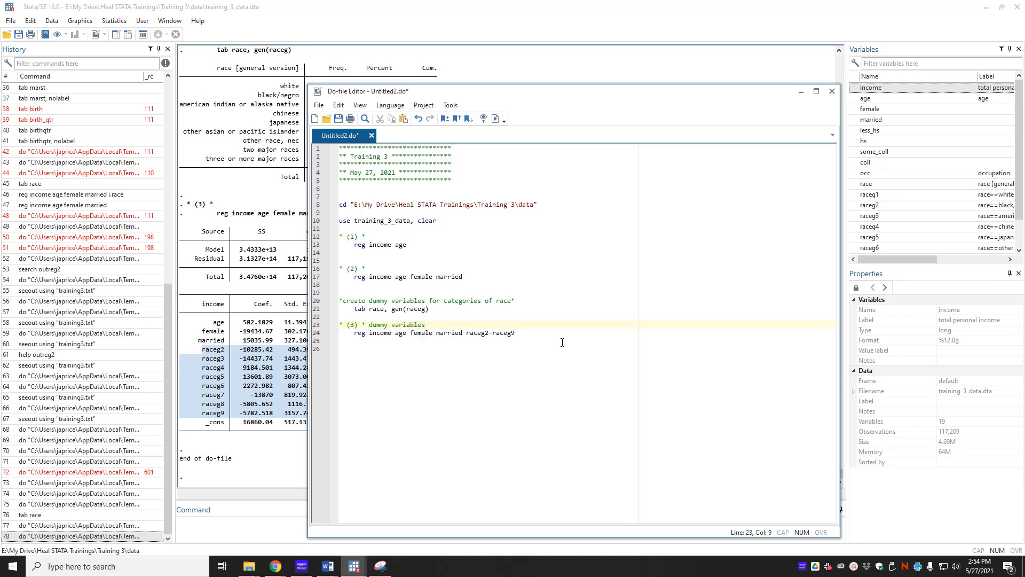
pyautogui.write('categ')
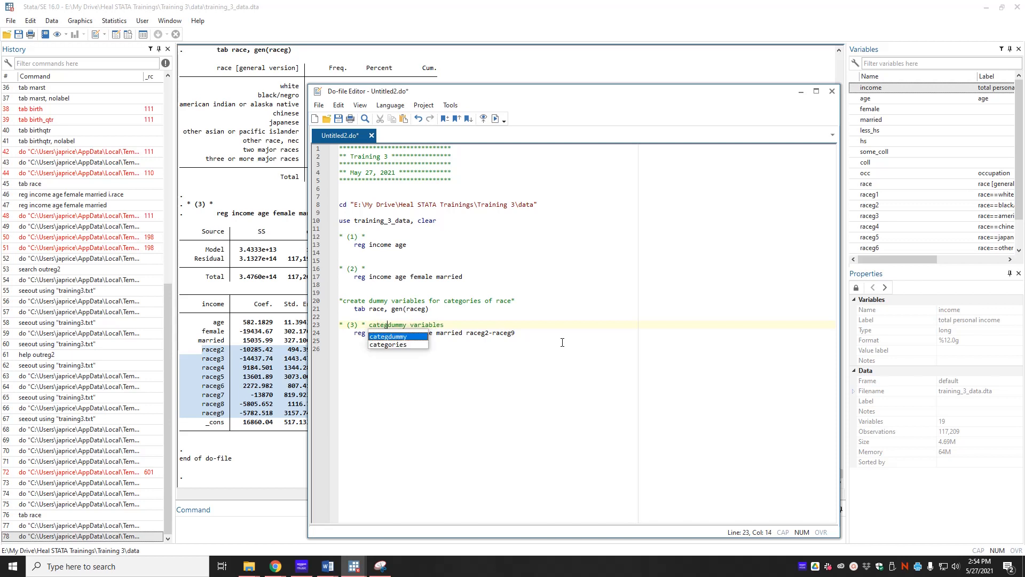
pyautogui.write('orical')
pyautogui.click(562, 342)
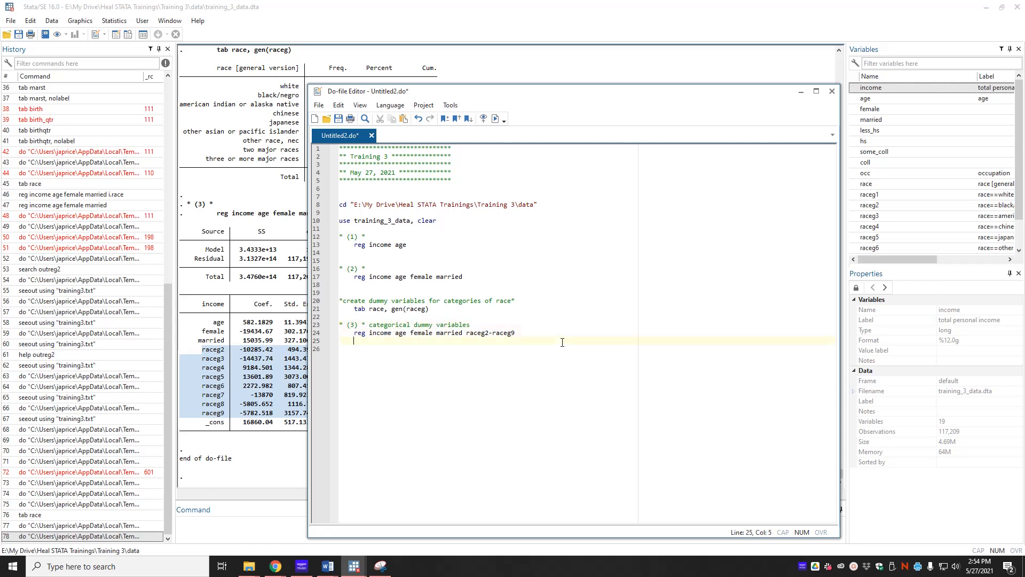
# Add an indented "reg income age female married i.race" line below and execute the do-file.
pyautogui.write('reg income age female ma')
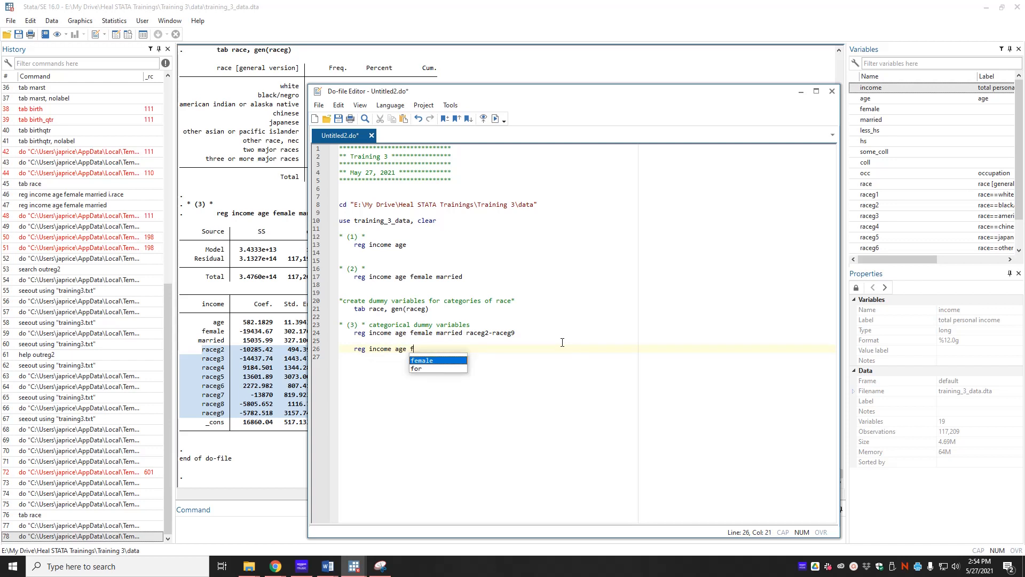
pyautogui.write('rried ')
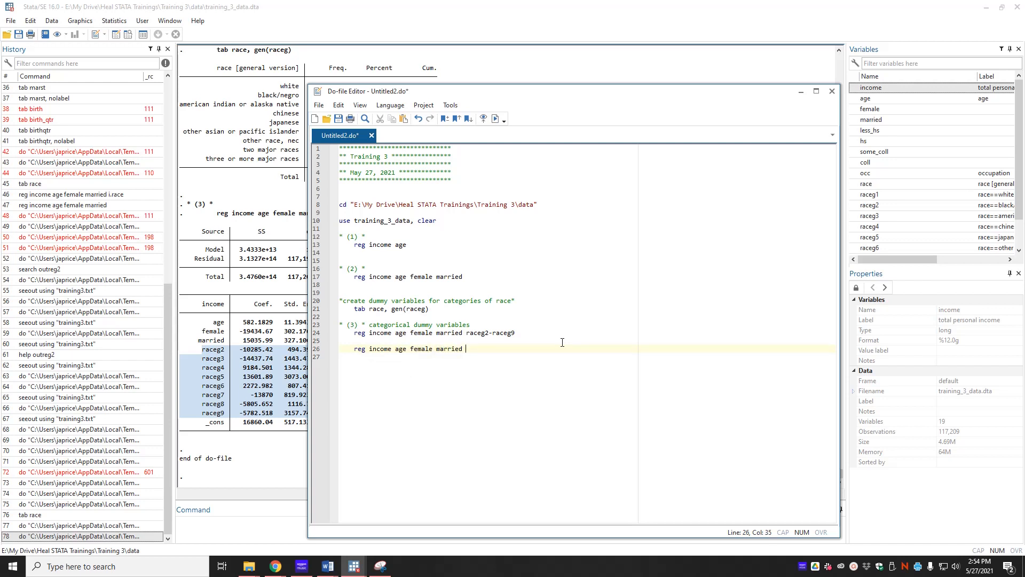
pyautogui.write('i.race')
pyautogui.click(495, 119)
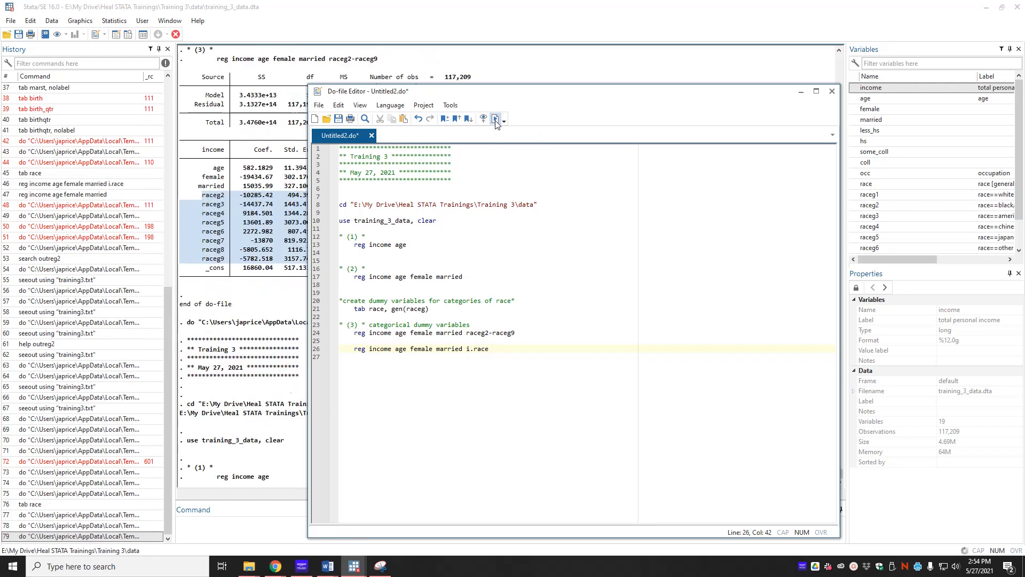
# Compare the raceg2-raceg9 regression output with the i.race regression output.
pyautogui.click(241, 348)
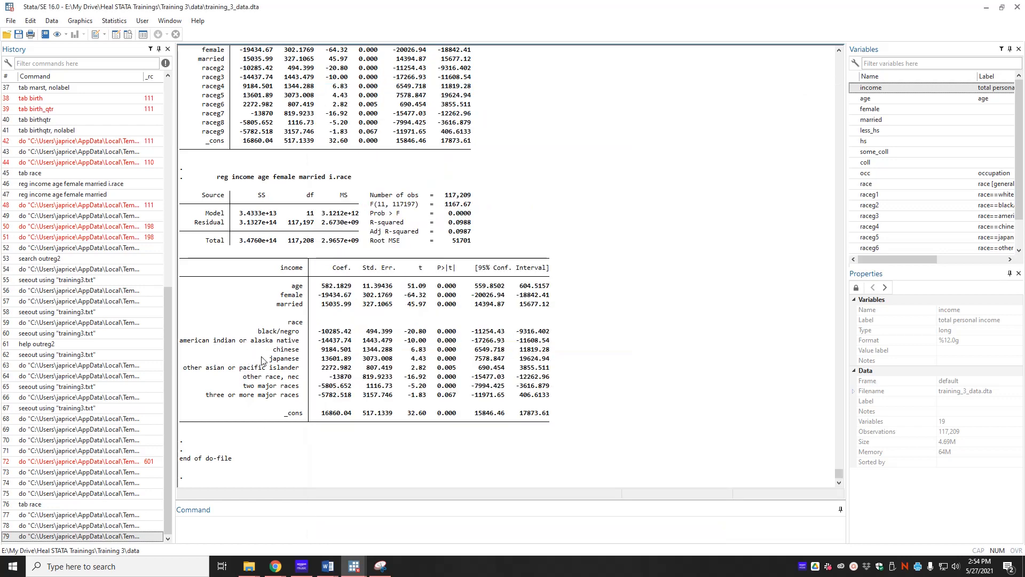
pyautogui.scroll(3, 289, 257)
pyautogui.scroll(7, 288, 275)
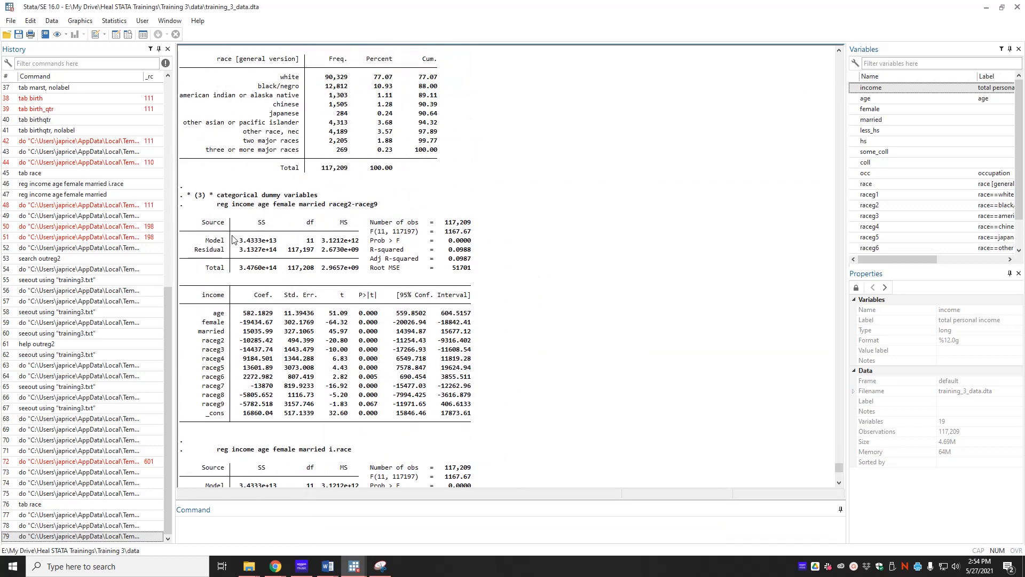
pyautogui.moveTo(218, 206); pyautogui.dragTo(381, 206)
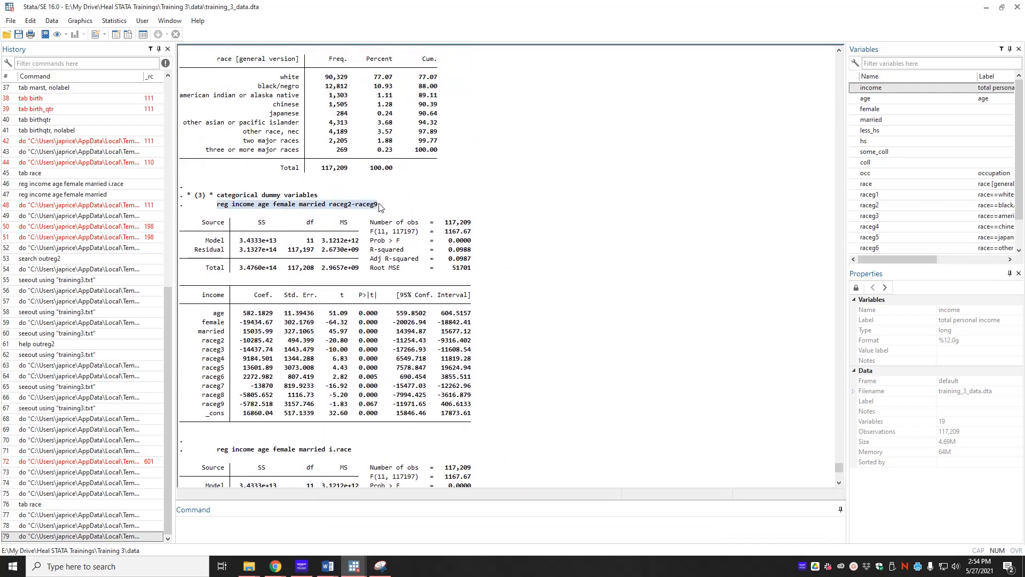
pyautogui.scroll(-5, 279, 335)
pyautogui.scroll(-4, 278, 334)
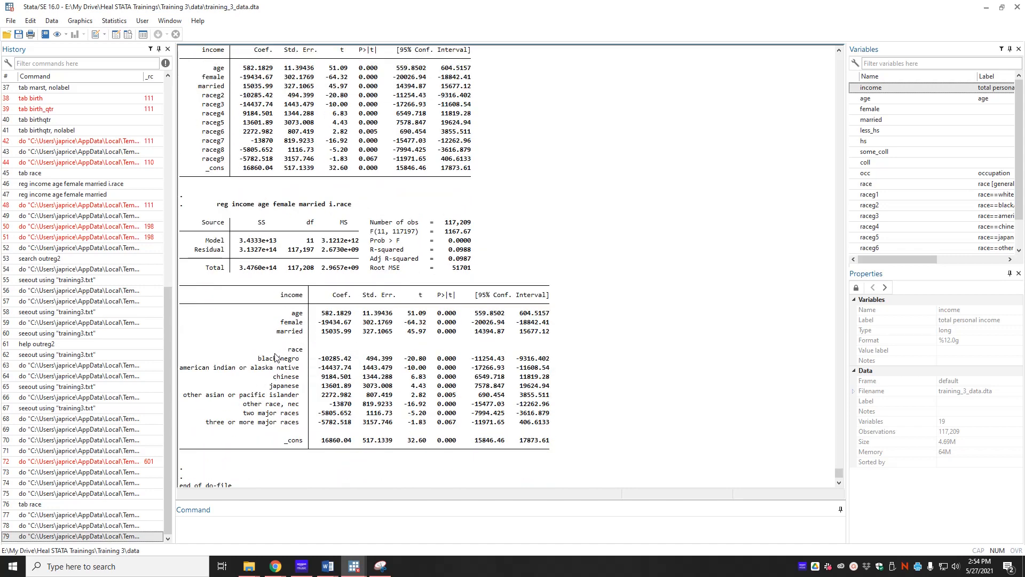
# Compare the race category rows and the age, female and married coefficients between the raceg dummy and i.race regression outputs.
pyautogui.moveTo(255, 357); pyautogui.dragTo(547, 425)
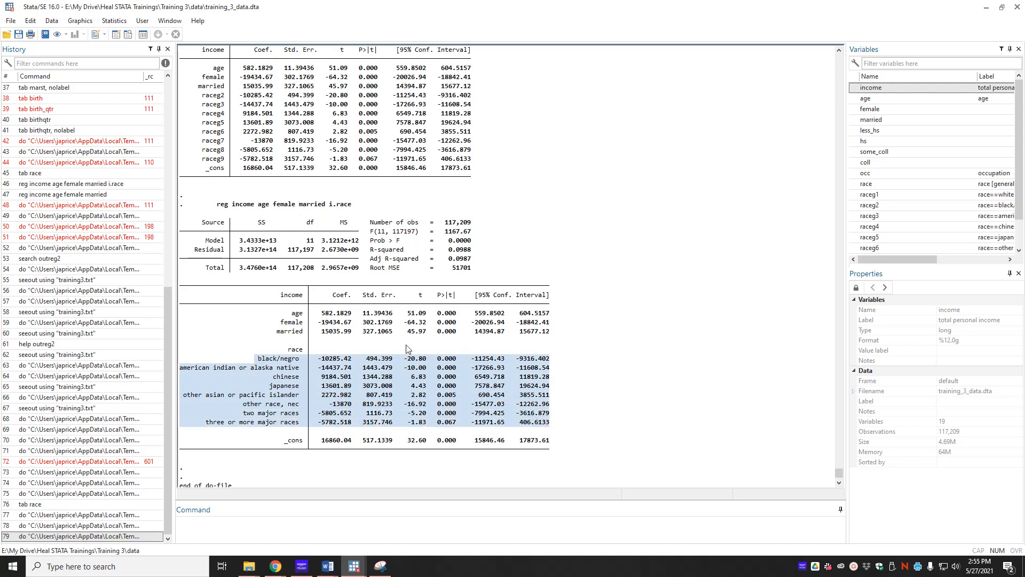
pyautogui.scroll(3, 359, 402)
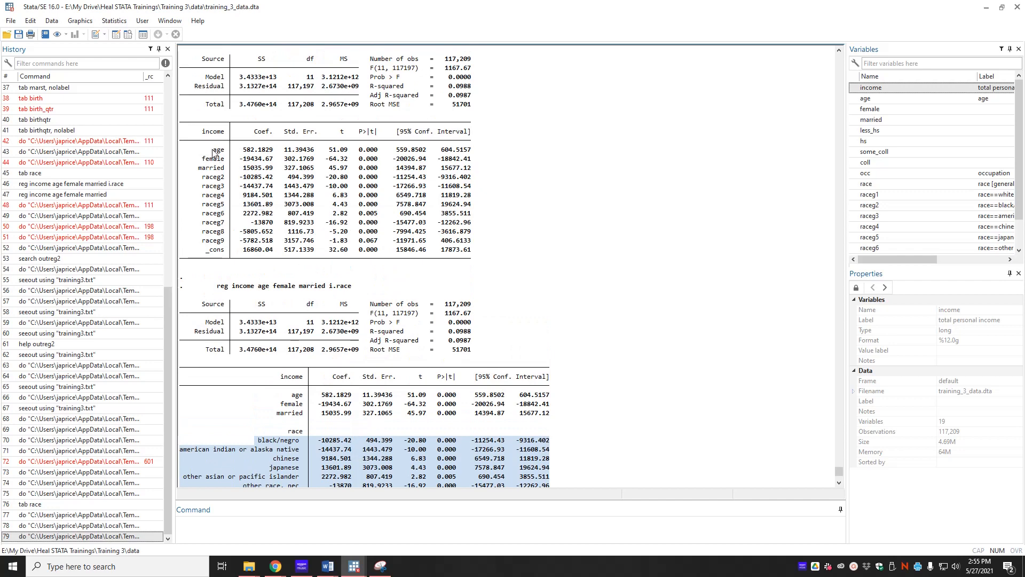
pyautogui.moveTo(203, 149); pyautogui.dragTo(479, 173)
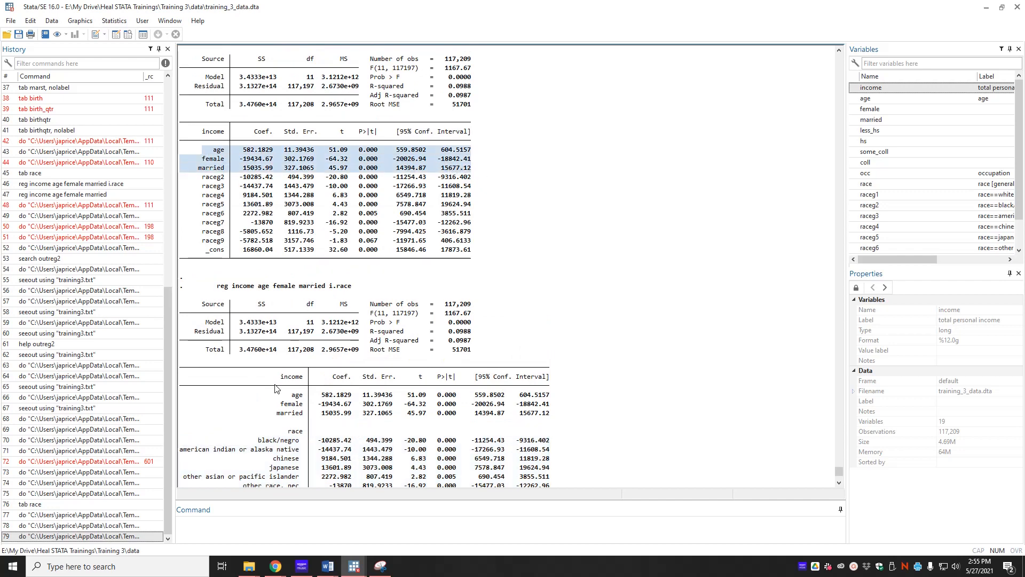
pyautogui.scroll(-2, 278, 389)
pyautogui.scroll(-2, 331, 363)
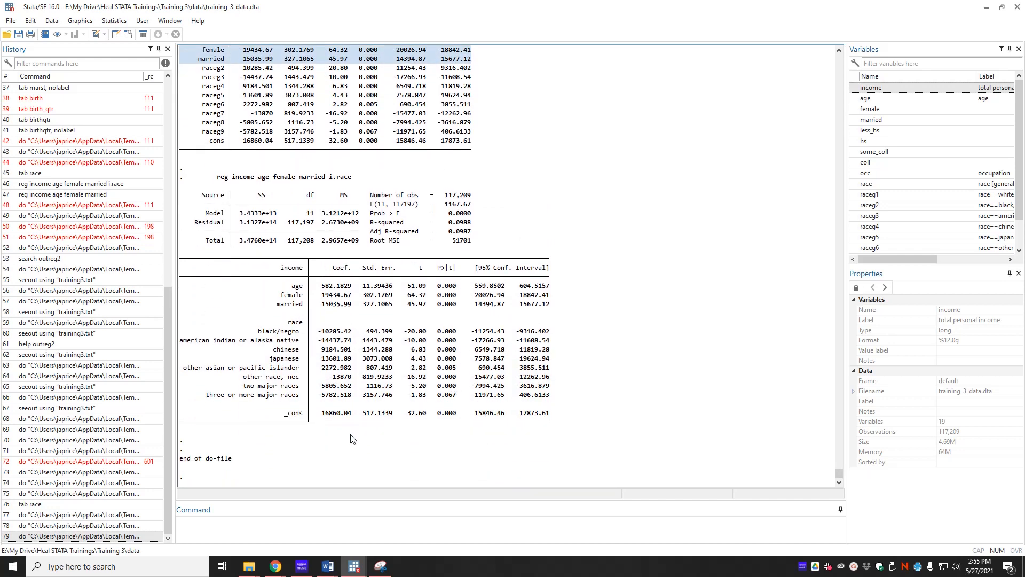
# Add a "reg income age female married, absorb(race)" line to the do-file and execute it.
pyautogui.moveTo(354, 566)
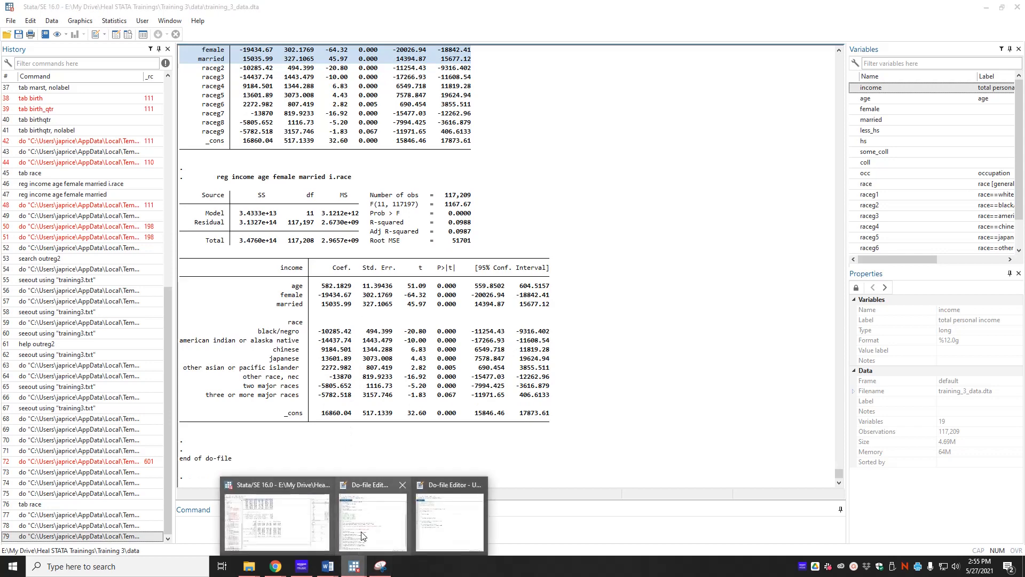
pyautogui.click(442, 520)
pyautogui.hotkey('alt', 'Tab')
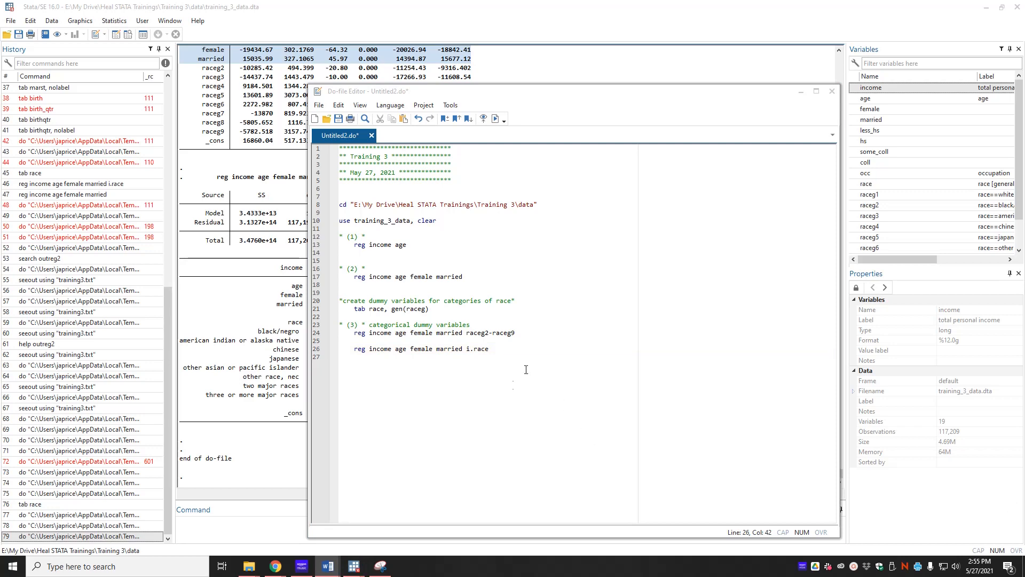
pyautogui.click(501, 376)
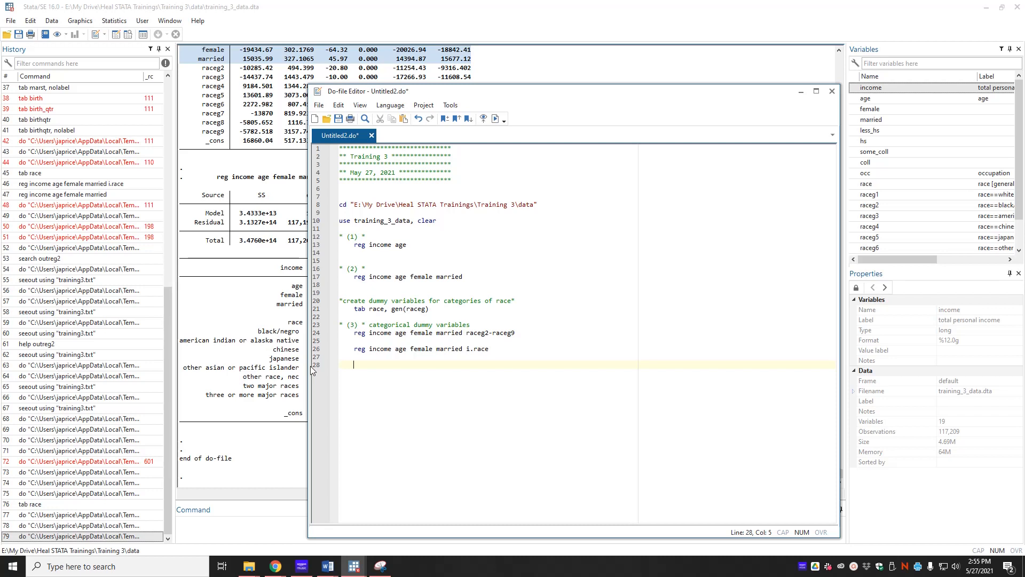
pyautogui.write('reg income age femal')
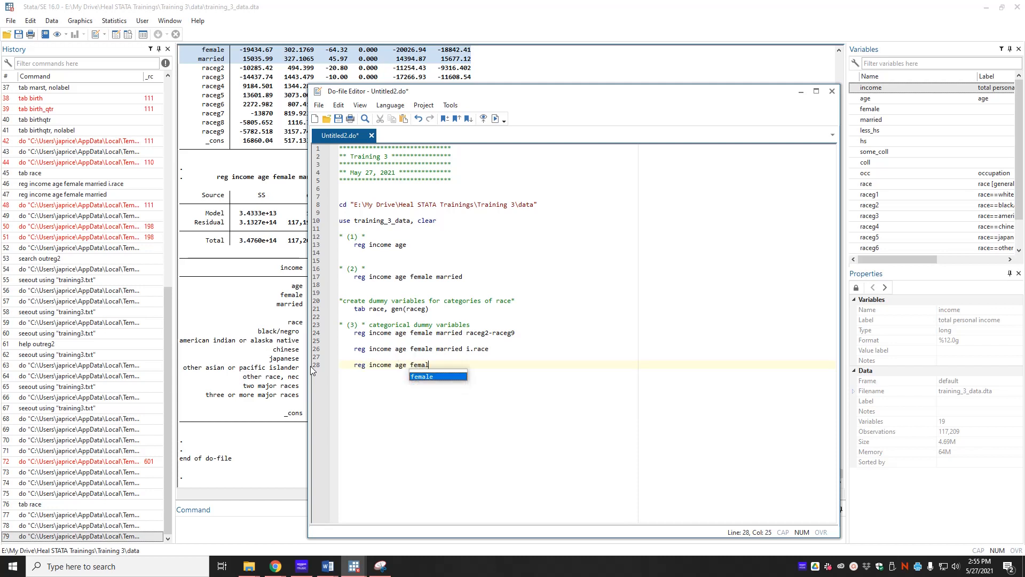
pyautogui.write('e married, ')
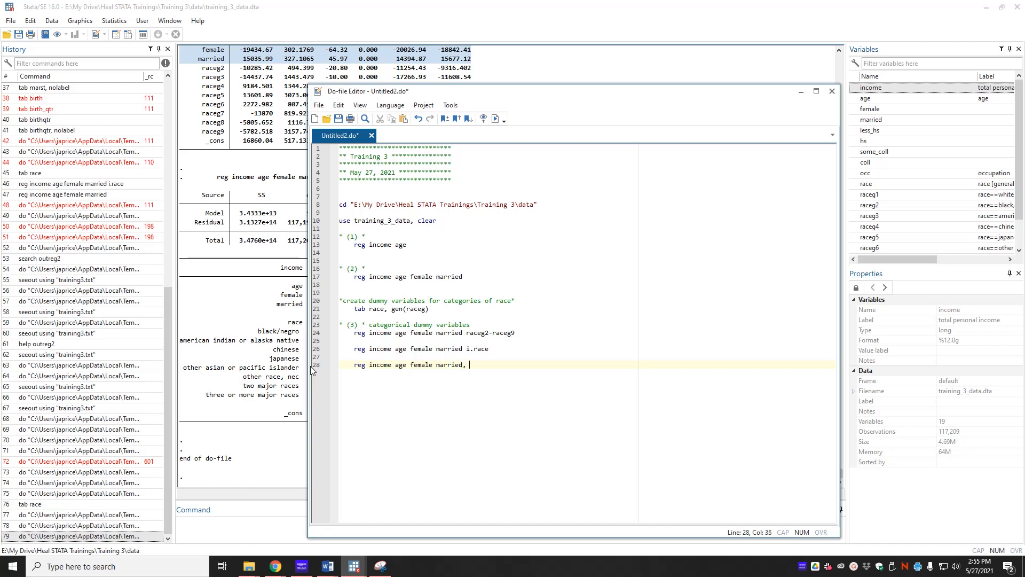
pyautogui.write('absorb(race)')
pyautogui.hotkey('ctrl', 'd')
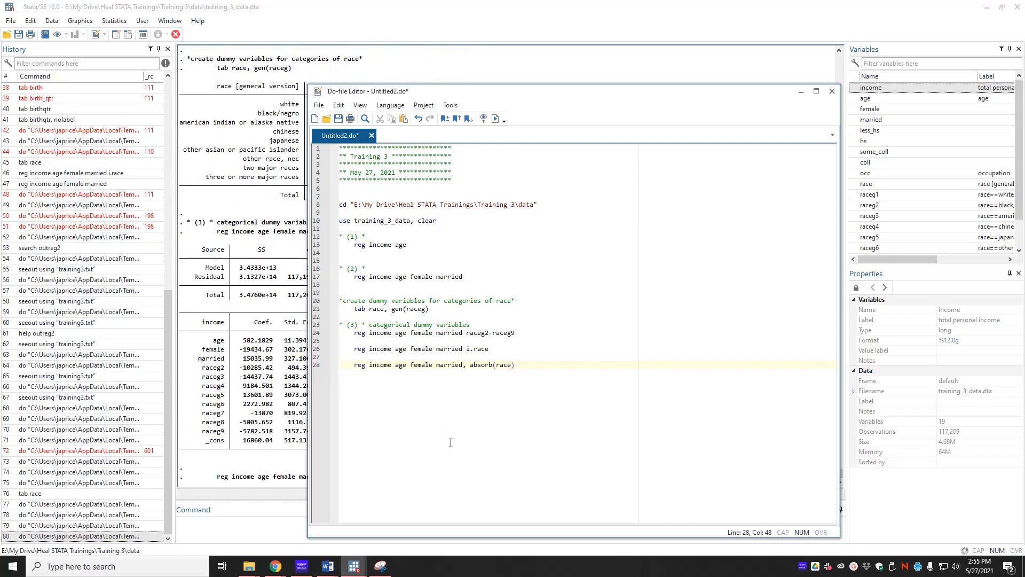
# Examine the absorbing-indicators header and coefficient rows of the absorb(race) regression output.
pyautogui.click(277, 435)
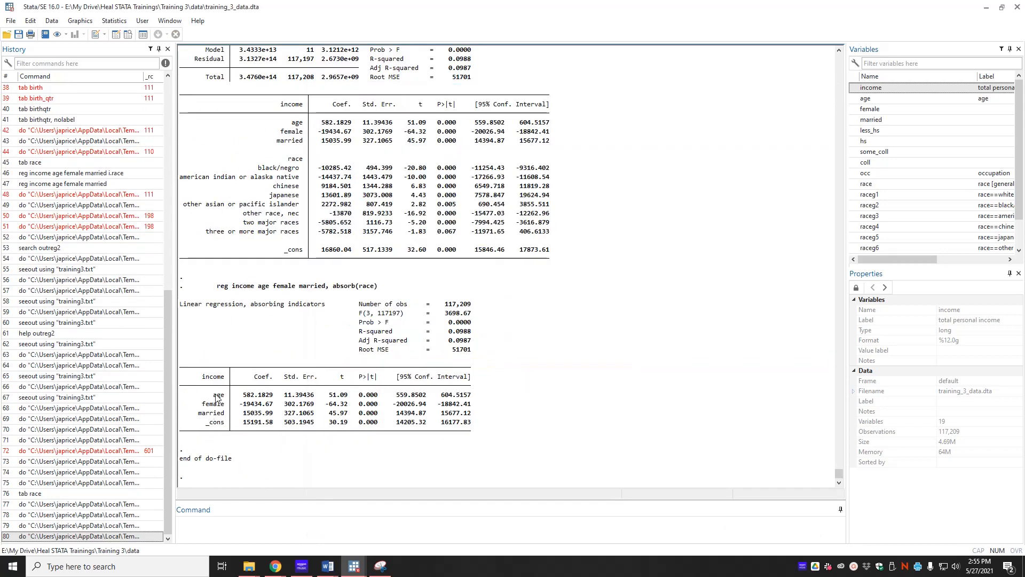
pyautogui.moveTo(251, 305); pyautogui.dragTo(325, 306)
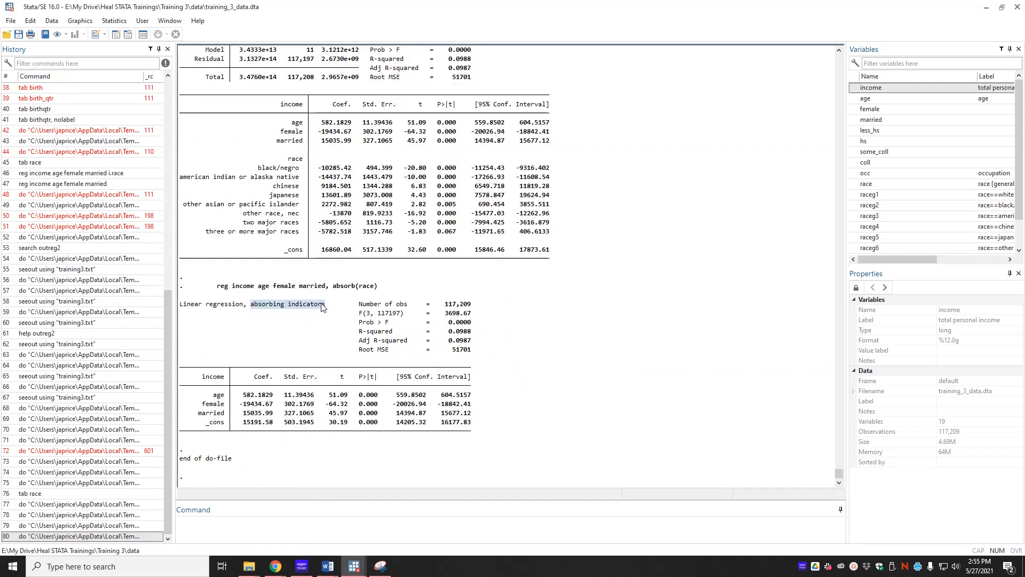
pyautogui.moveTo(192, 395); pyautogui.dragTo(460, 413)
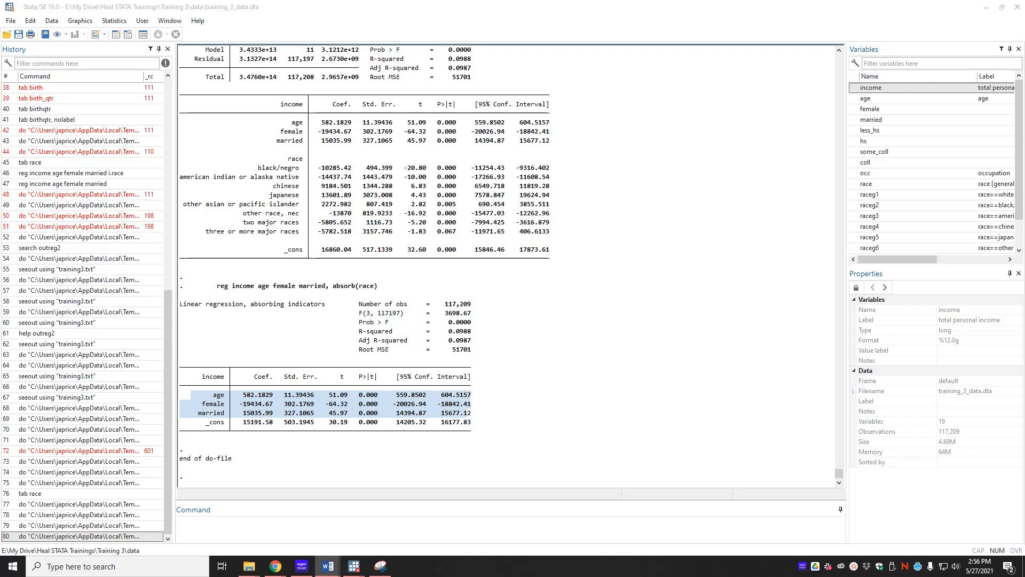
pyautogui.click(452, 416)
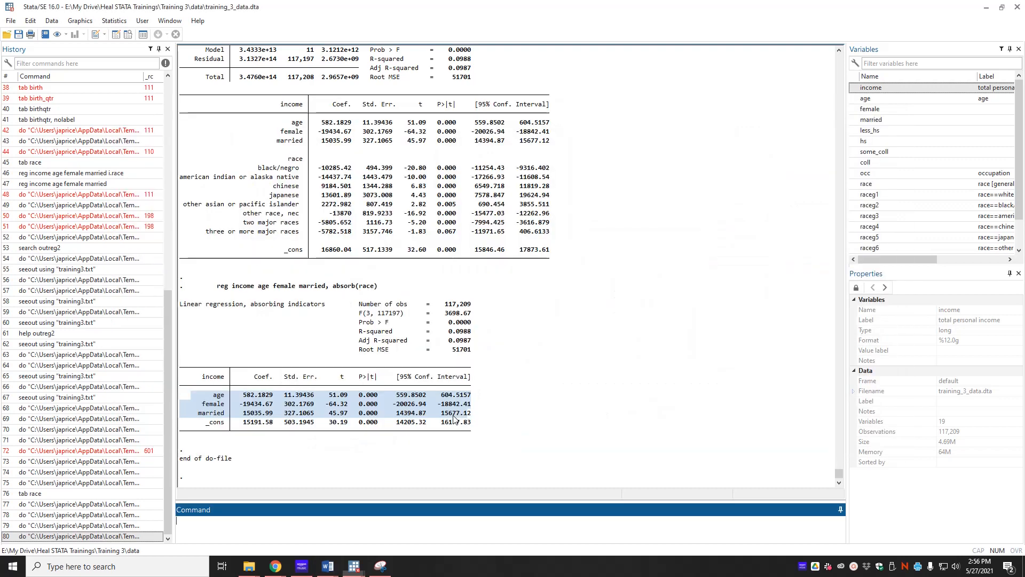
# Add an "xtset race" line below the absorb regression in the do-file.
pyautogui.click(364, 559)
pyautogui.click(441, 529)
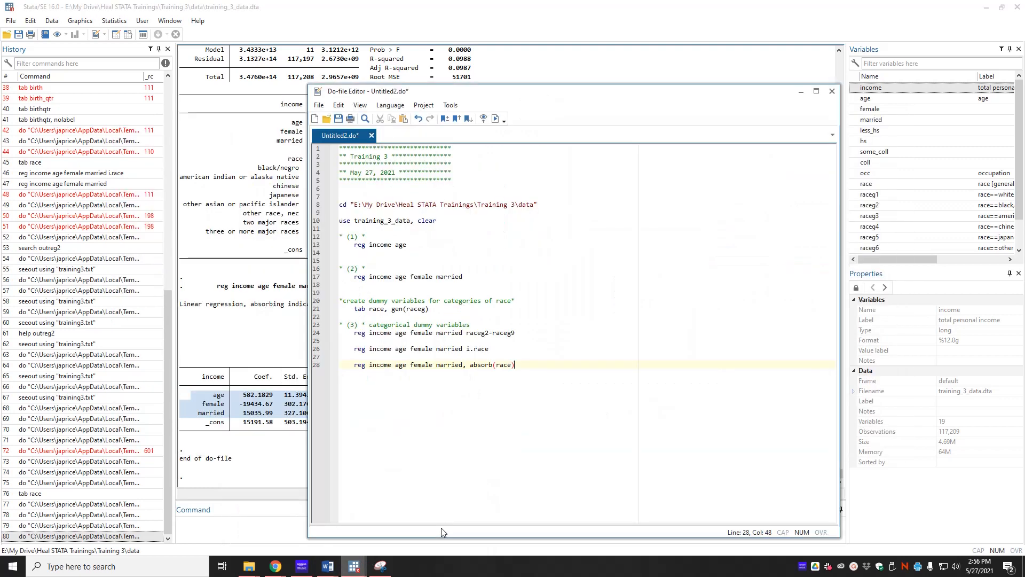
pyautogui.press('Return')
pyautogui.press('Return')
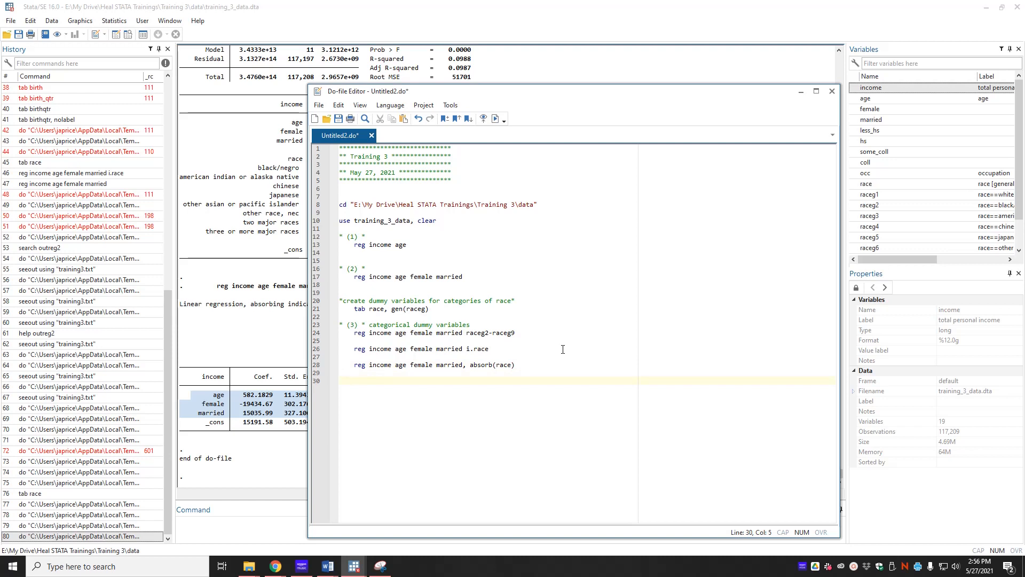
pyautogui.write('xts')
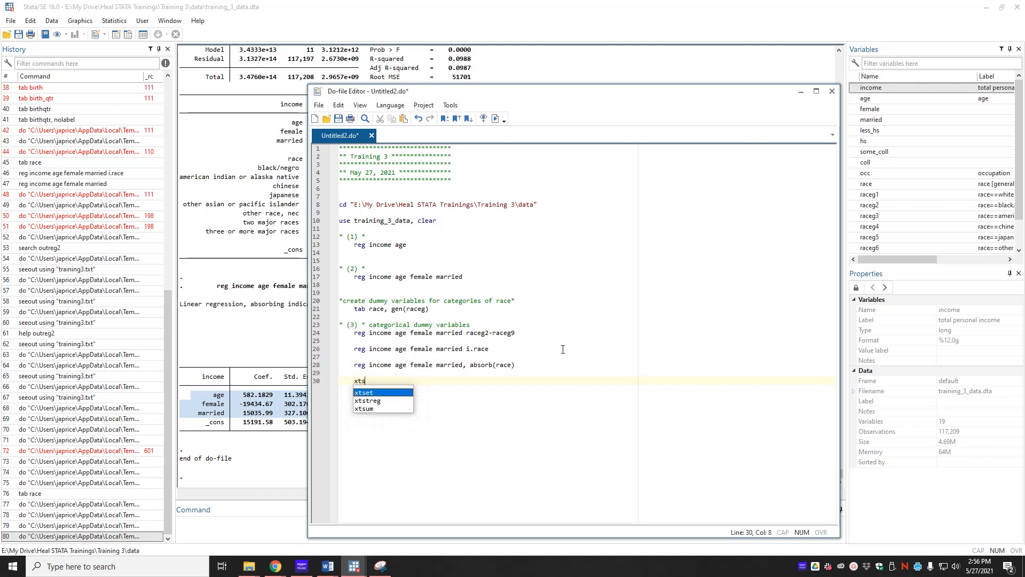
pyautogui.write('et race*')
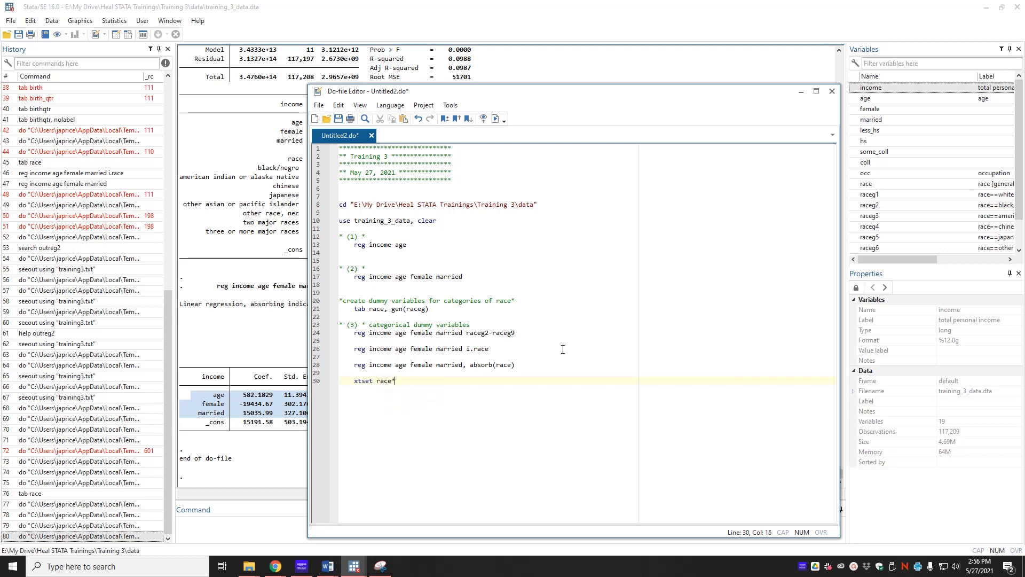
pyautogui.press('BackSpace')
pyautogui.press('Return')
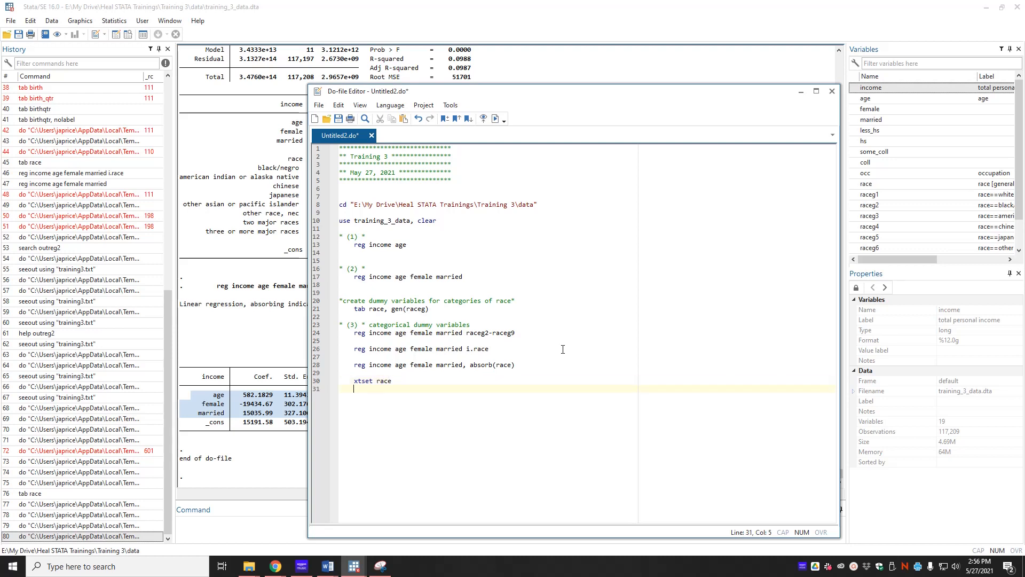
# Add "xtreg income age female married, fe" below the xtset line and execute the do-file.
pyautogui.write('xt')
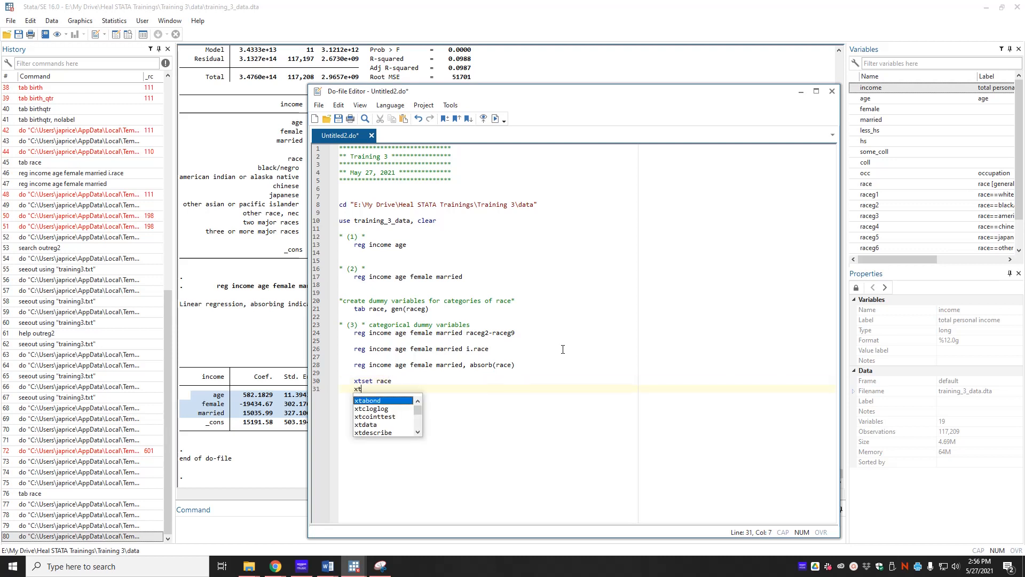
pyautogui.write('reg income ')
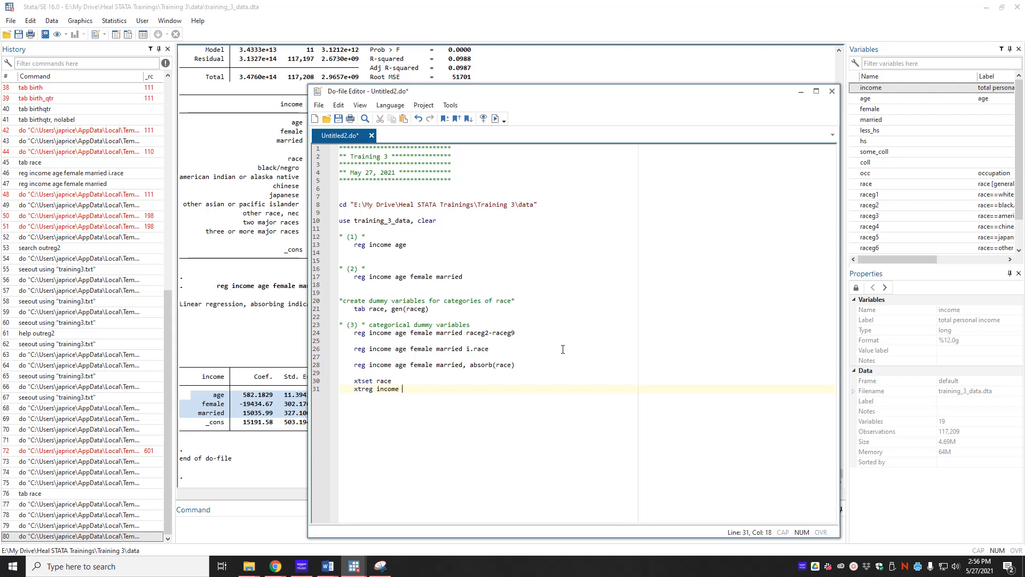
pyautogui.write('age female married, fe')
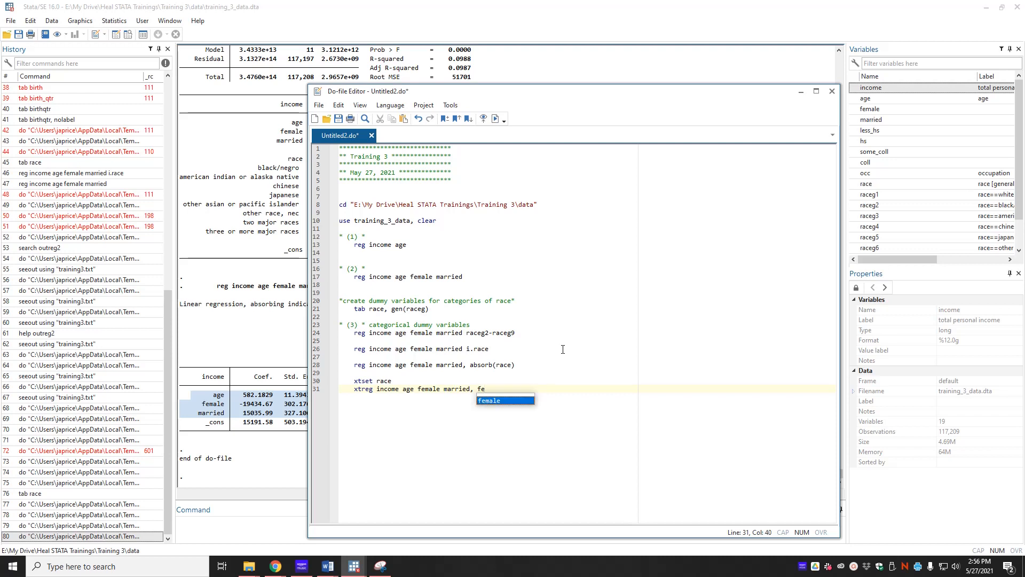
pyautogui.click(553, 460)
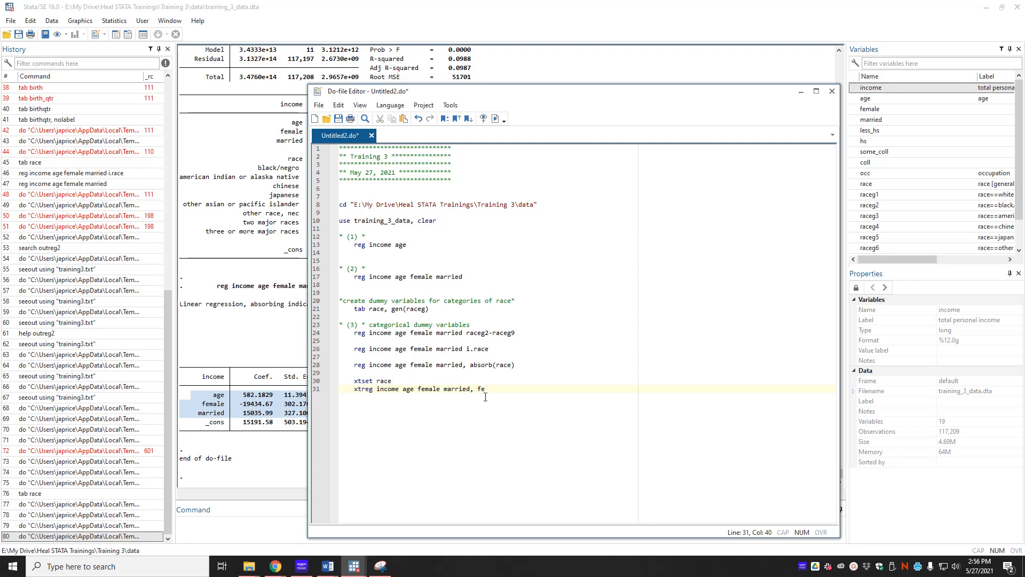
pyautogui.hotkey('ctrl', 'd')
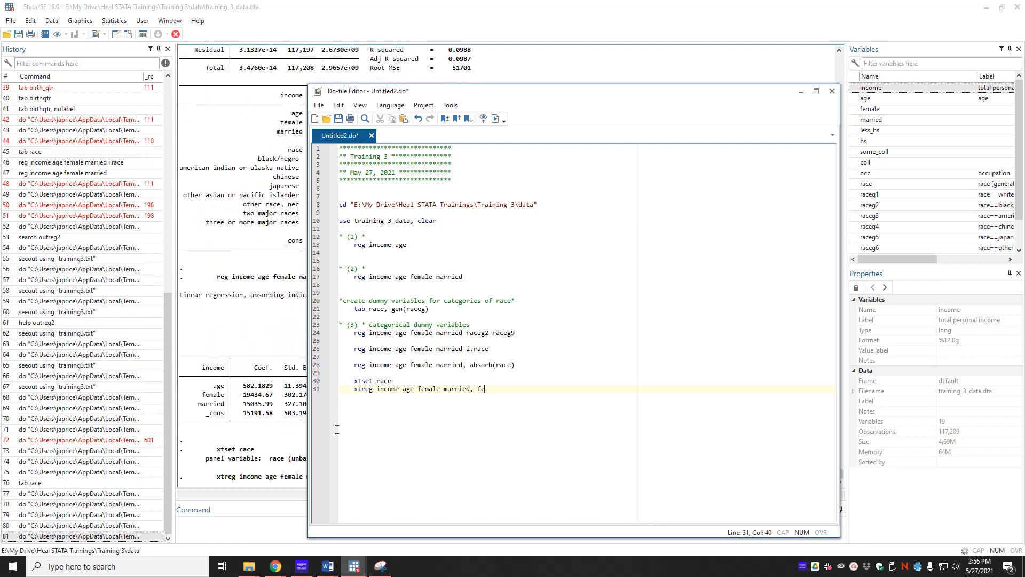
# Examine the coefficient rows of the fixed-effects xtreg output against the earlier regressions.
pyautogui.click(260, 453)
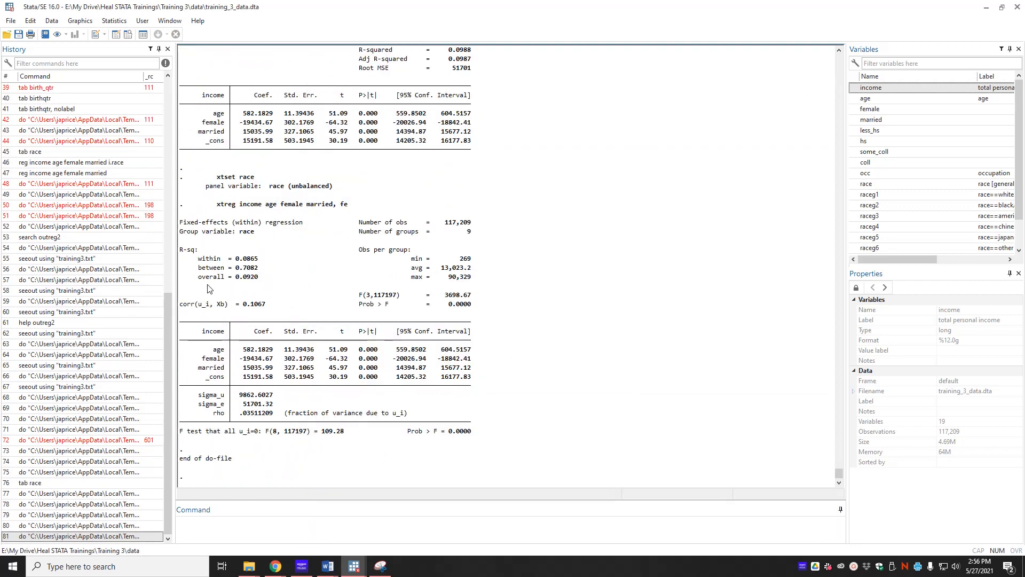
pyautogui.moveTo(181, 347); pyautogui.dragTo(471, 381)
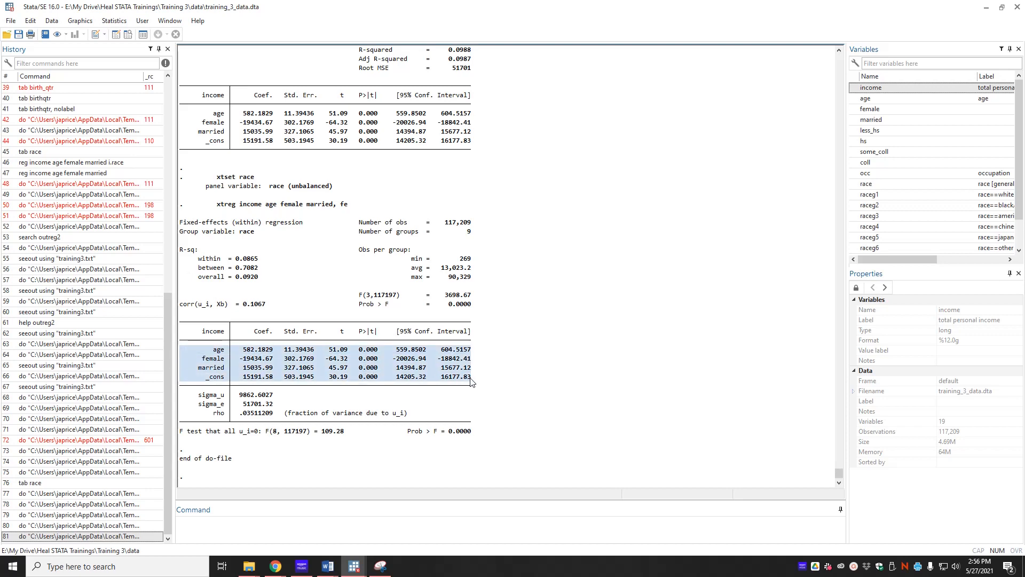
pyautogui.hotkey('alt', 'Tab')
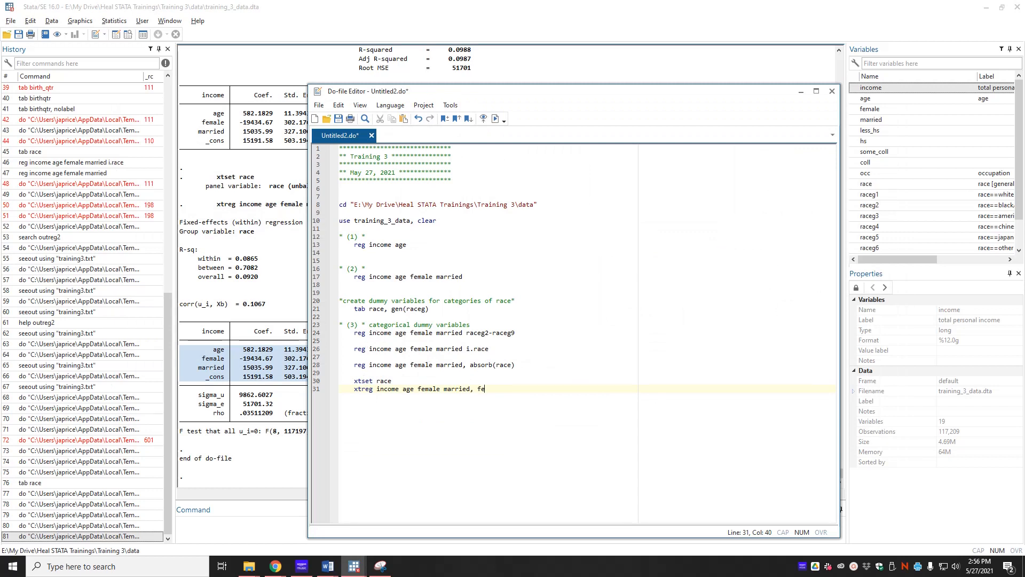
pyautogui.hotkey('alt', 'Tab')
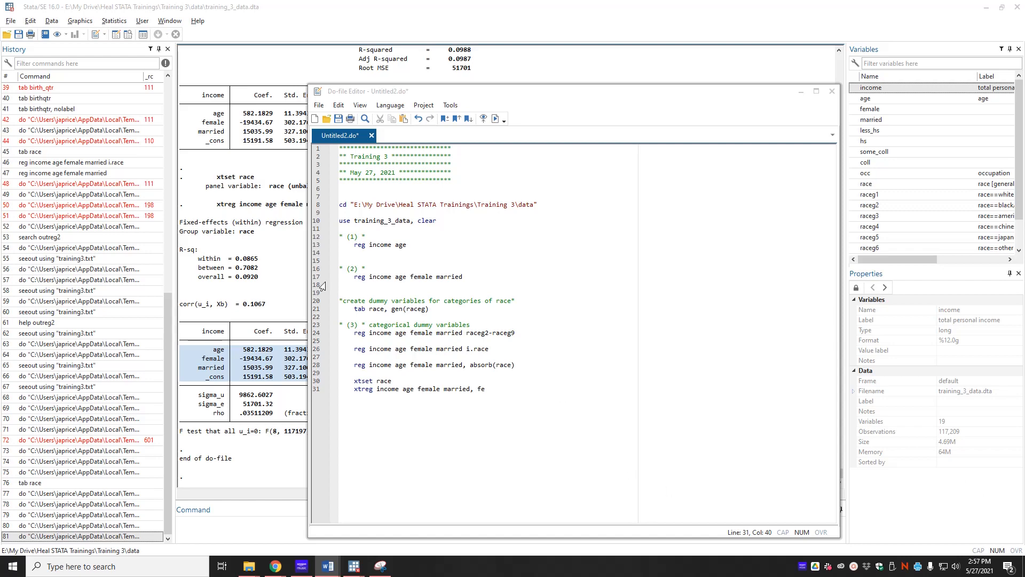
pyautogui.click(298, 281)
pyautogui.moveTo(180, 329); pyautogui.dragTo(464, 379)
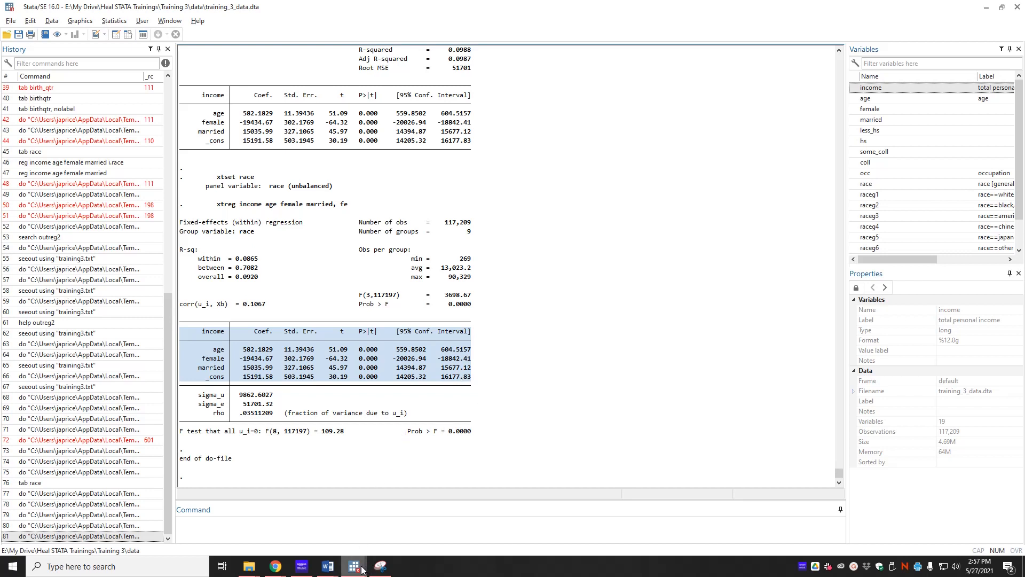
pyautogui.moveTo(360, 569)
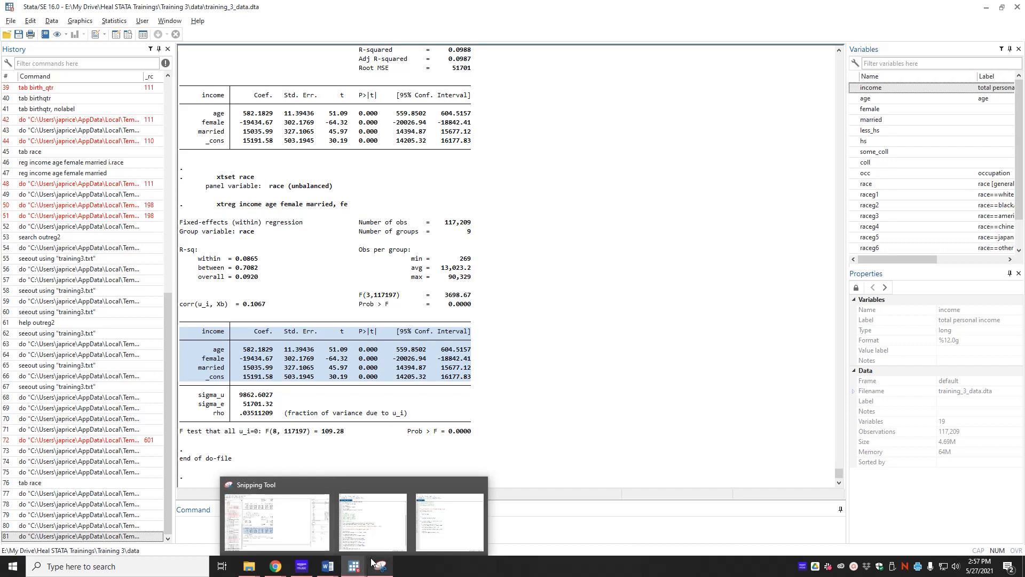
pyautogui.click(561, 369)
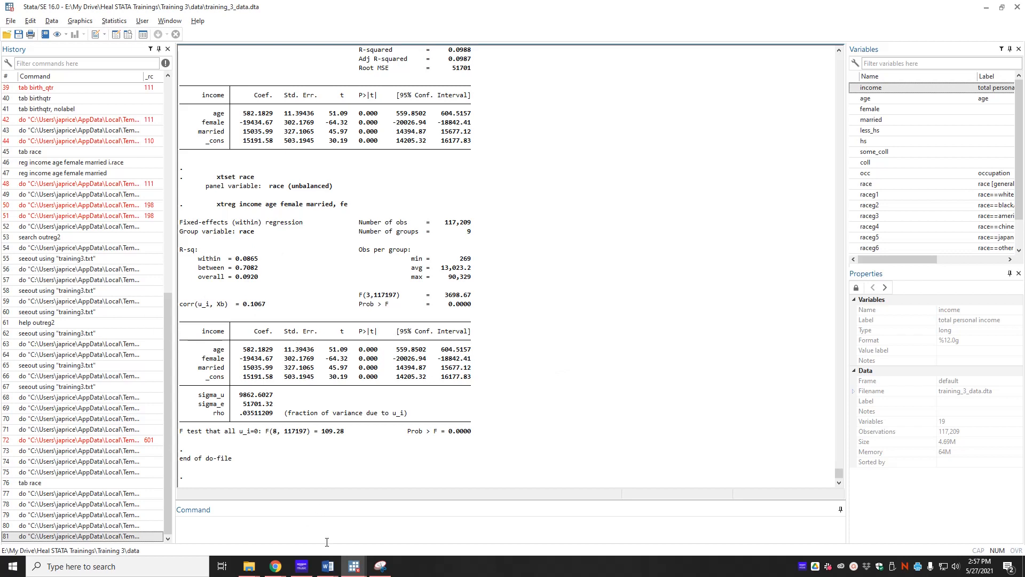
# Enter the command "ssc install outreg2" in the command line without running it.
pyautogui.click(536, 533)
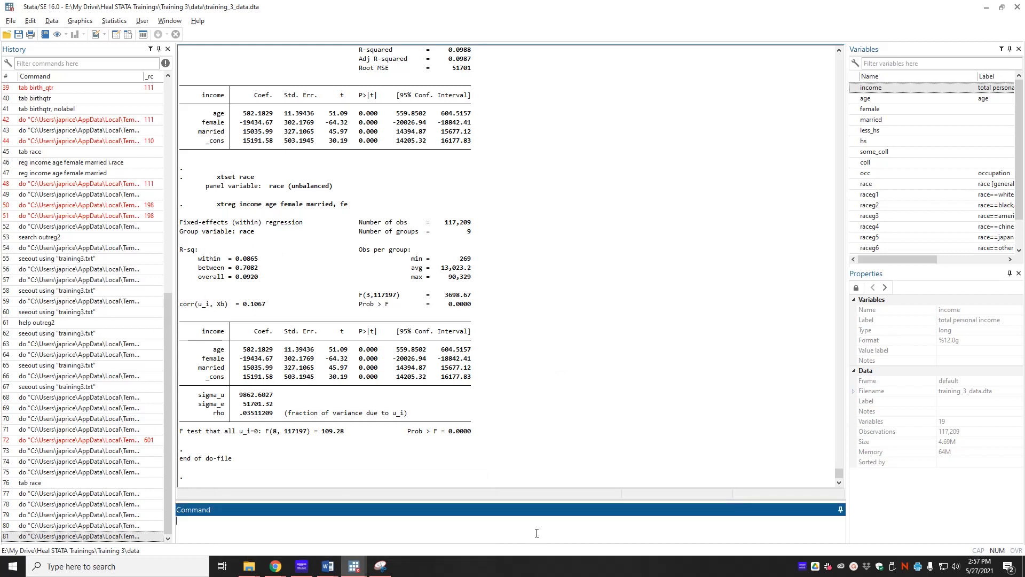
pyautogui.write('ssc install outreg2')
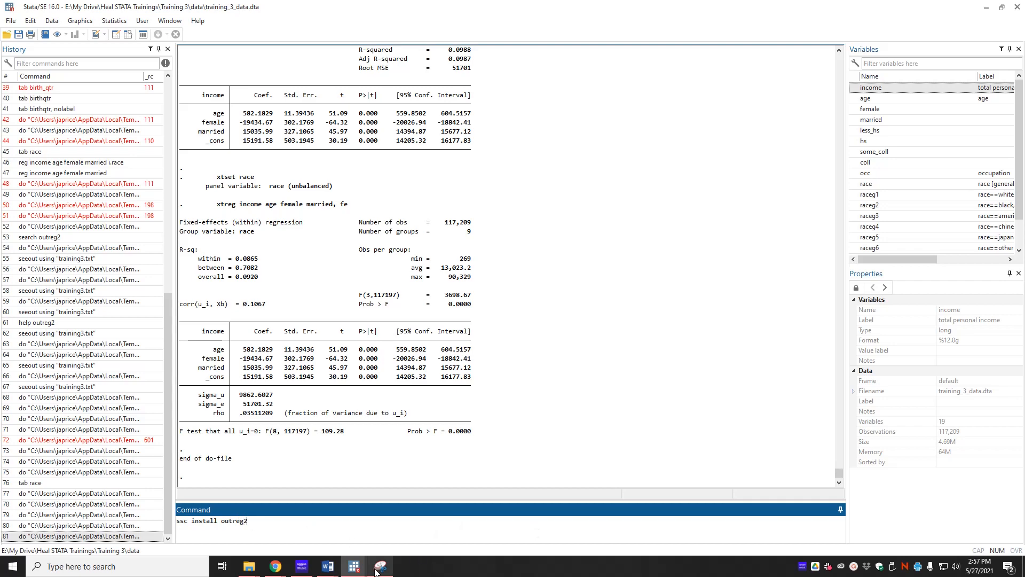
# Insert an "ssc install outreg2" line below the use training_3_data line and execute the do-file.
pyautogui.click(354, 565)
pyautogui.click(451, 522)
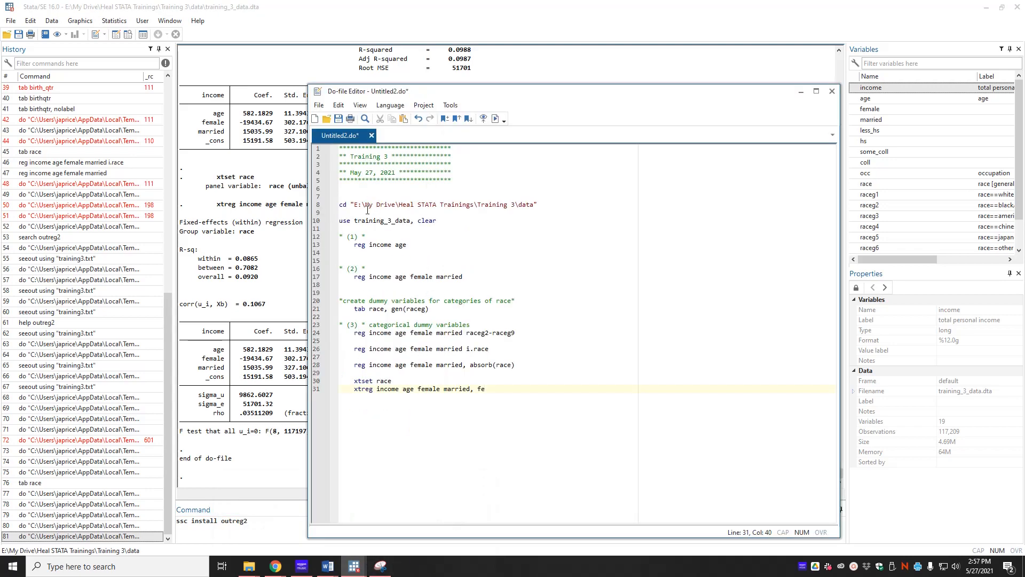
pyautogui.click(509, 217)
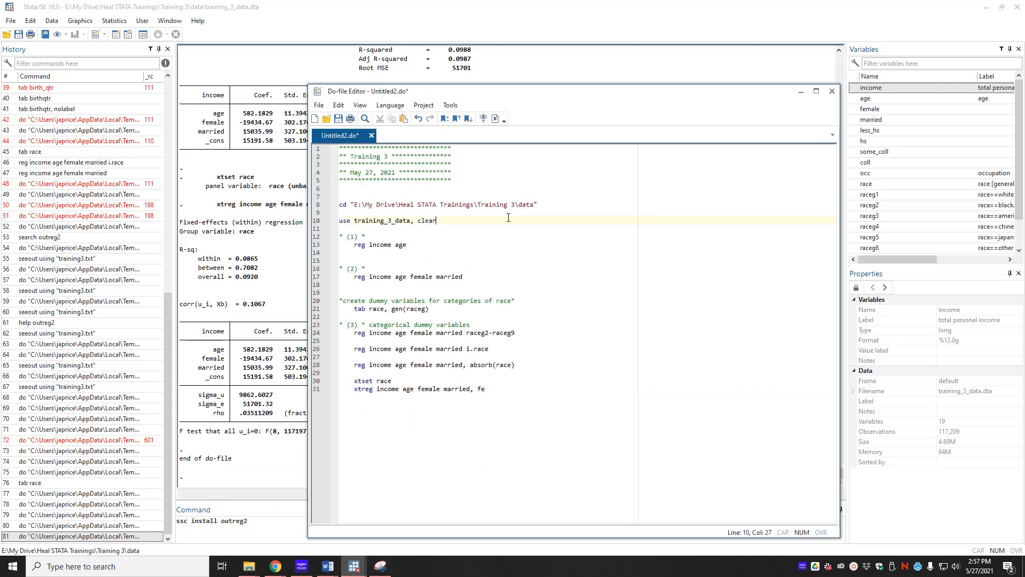
pyautogui.press('Return')
pyautogui.press('Return')
pyautogui.write('outre')
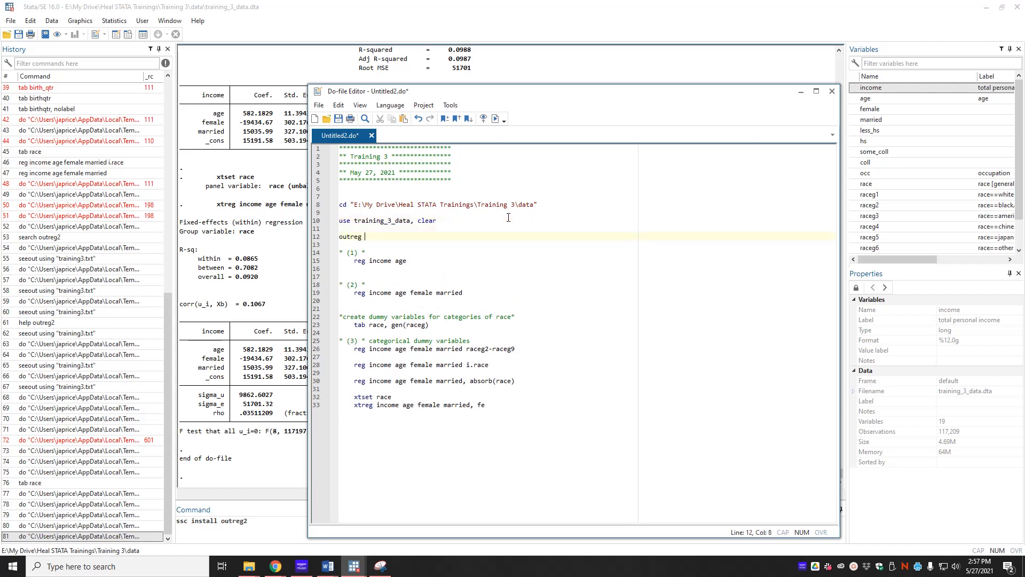
pyautogui.write('g2')
pyautogui.press('BackSpace')
pyautogui.press('BackSpace')
pyautogui.press('BackSpace')
pyautogui.press('BackSpace')
pyautogui.press('BackSpace')
pyautogui.press('BackSpace')
pyautogui.press('BackSpace')
pyautogui.write('ssc install  outre')
pyautogui.click(496, 119)
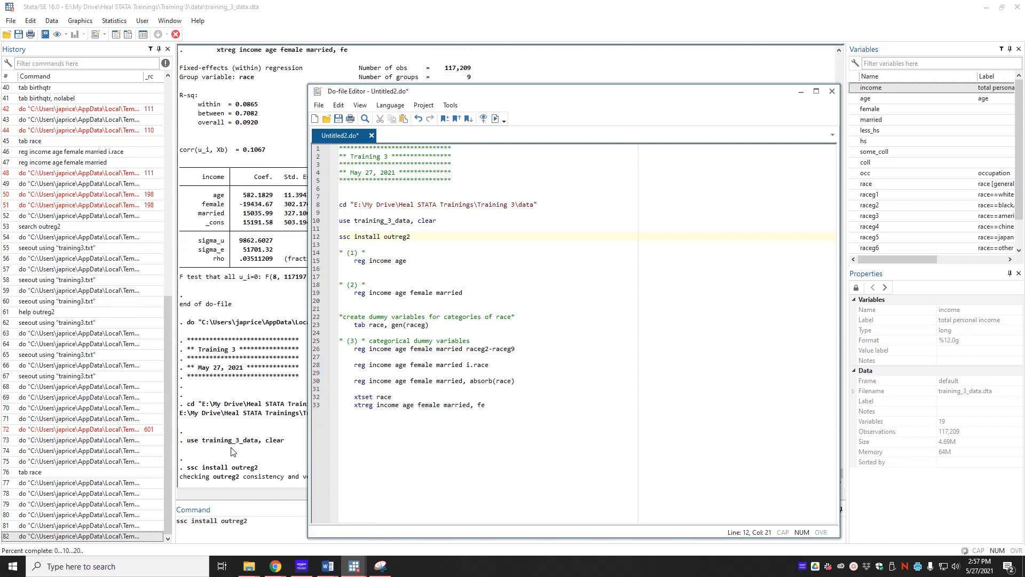
# Scroll through the Results window to review the ssc install outreg2 output.
pyautogui.click(243, 454)
pyautogui.scroll(20, 412, 458)
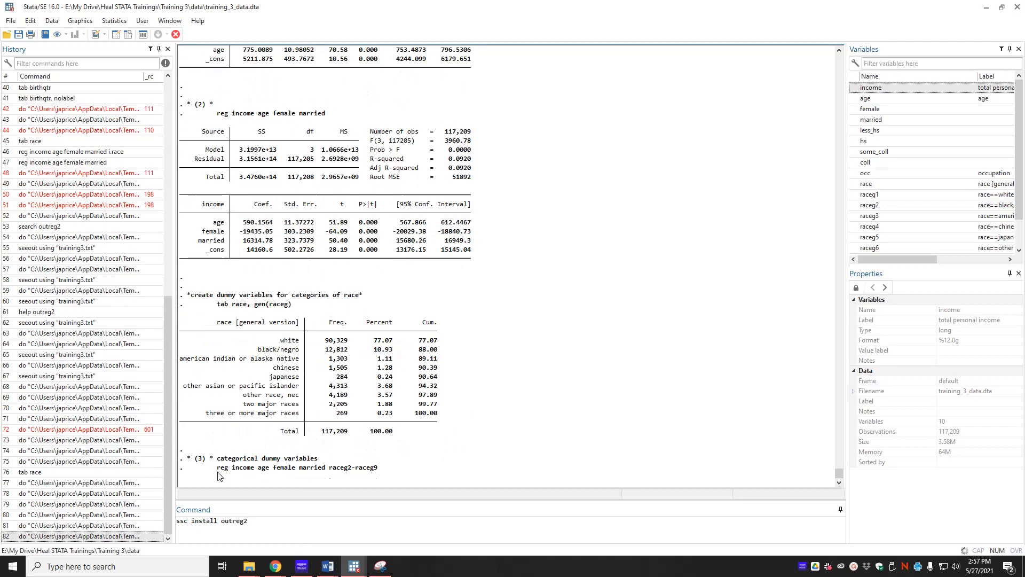
pyautogui.scroll(-8, 412, 458)
pyautogui.scroll(20, 344, 392)
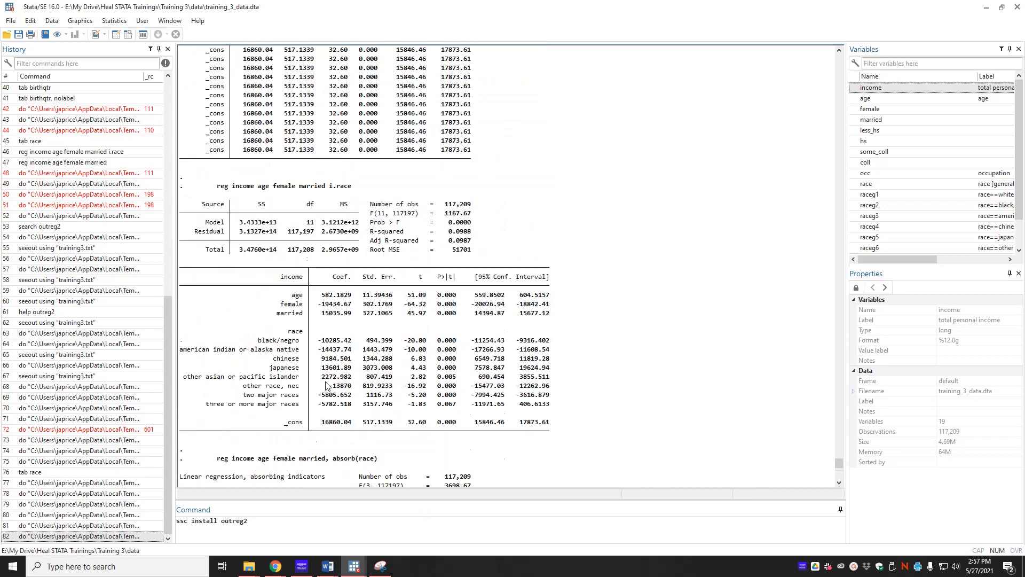
pyautogui.scroll(5, 316, 364)
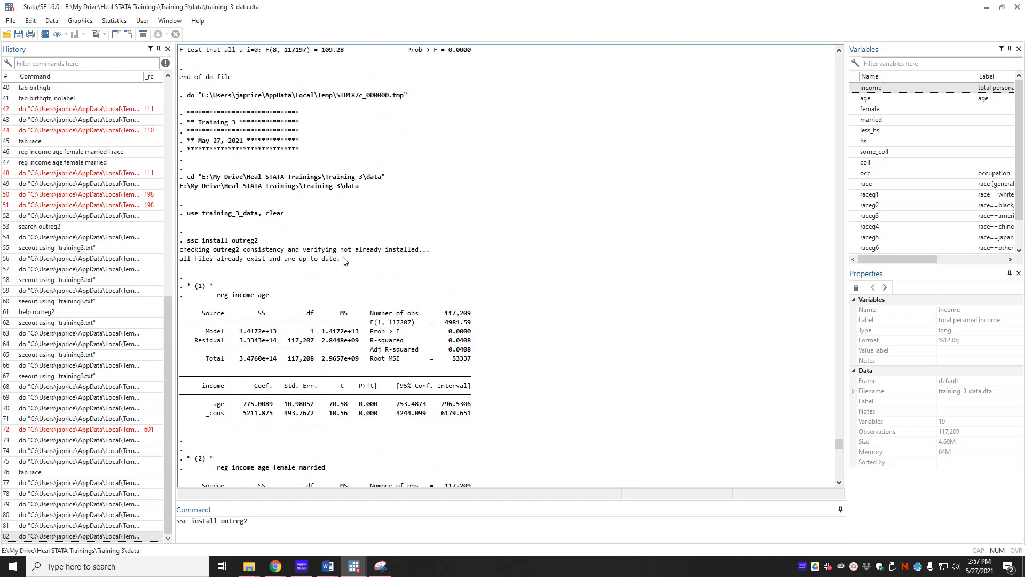
pyautogui.moveTo(341, 261); pyautogui.dragTo(185, 244)
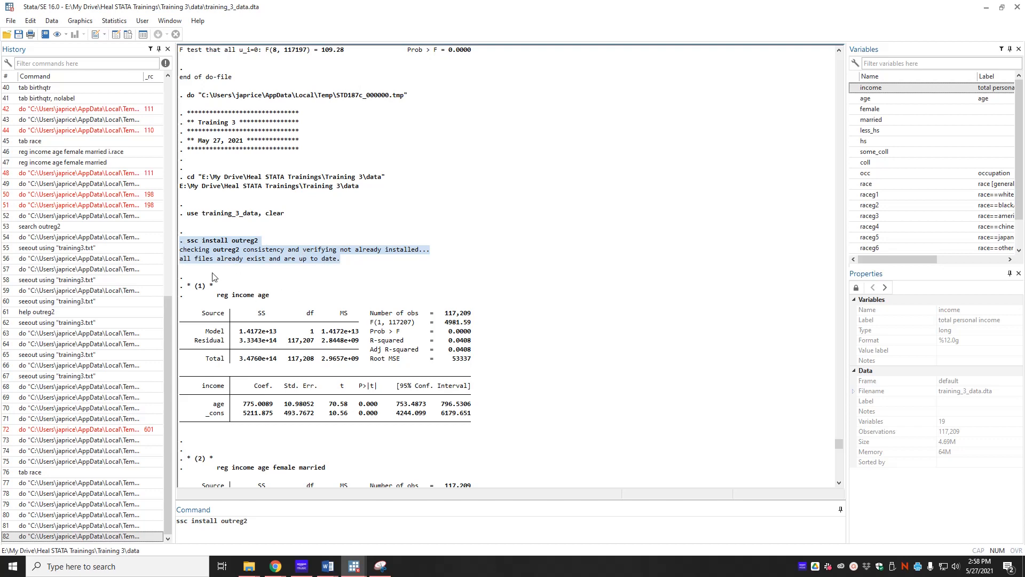
# Add "outreg2 using training.xls, se bracket replace" below the reg income age line and execute the do-file.
pyautogui.hotkey('alt', 'Tab')
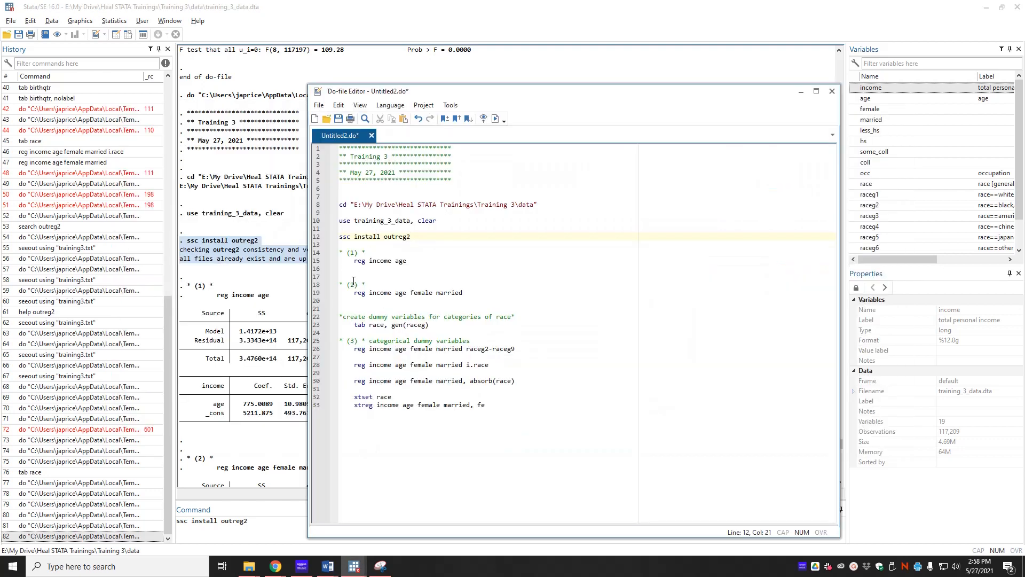
pyautogui.click(419, 262)
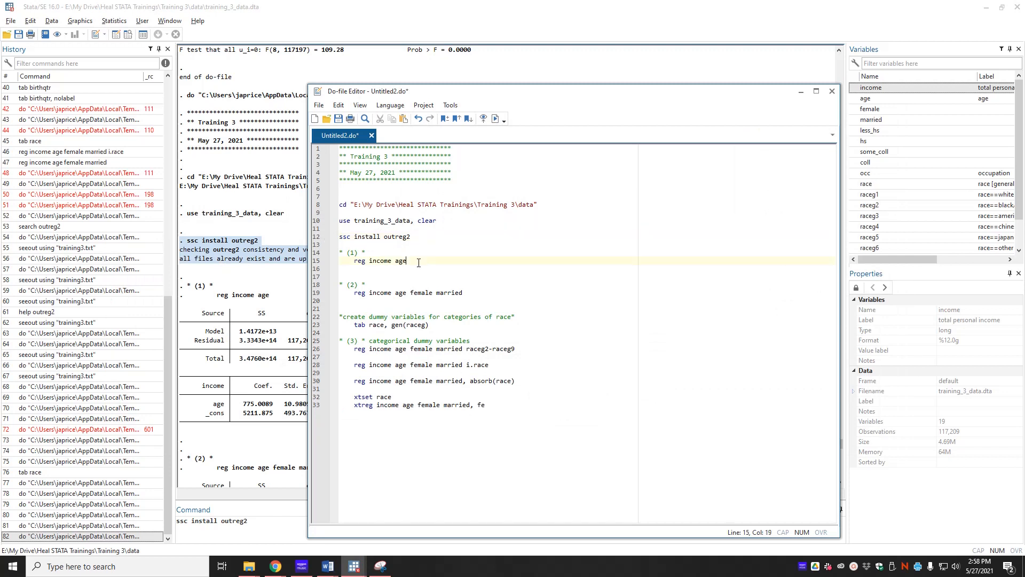
pyautogui.press('Return')
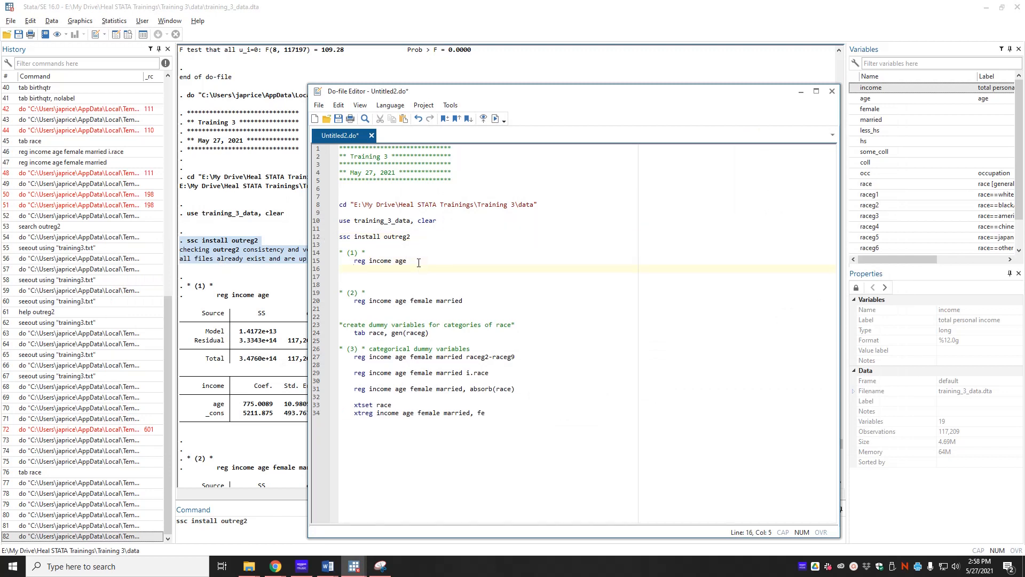
pyautogui.write('outreg2')
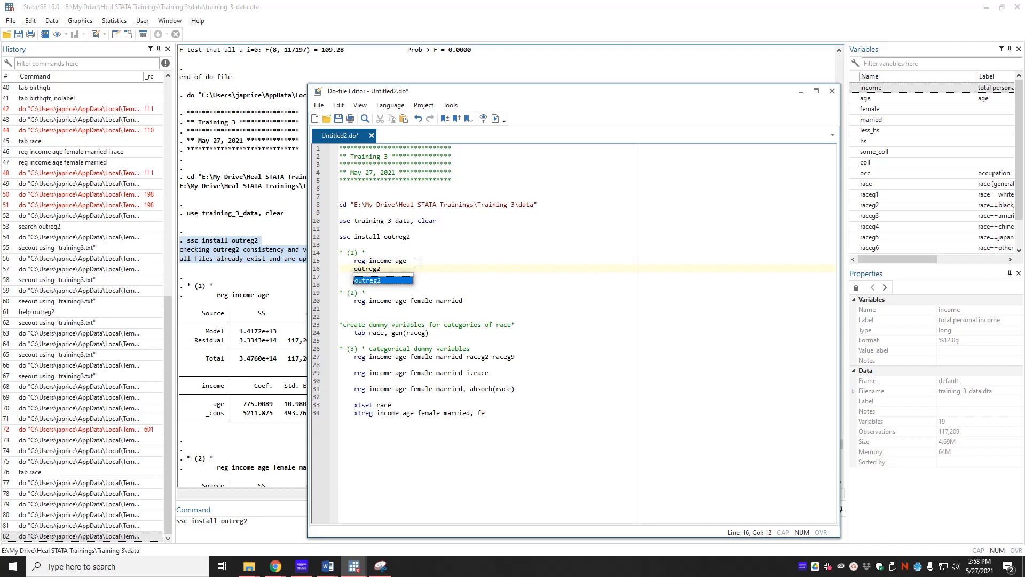
pyautogui.write(' using')
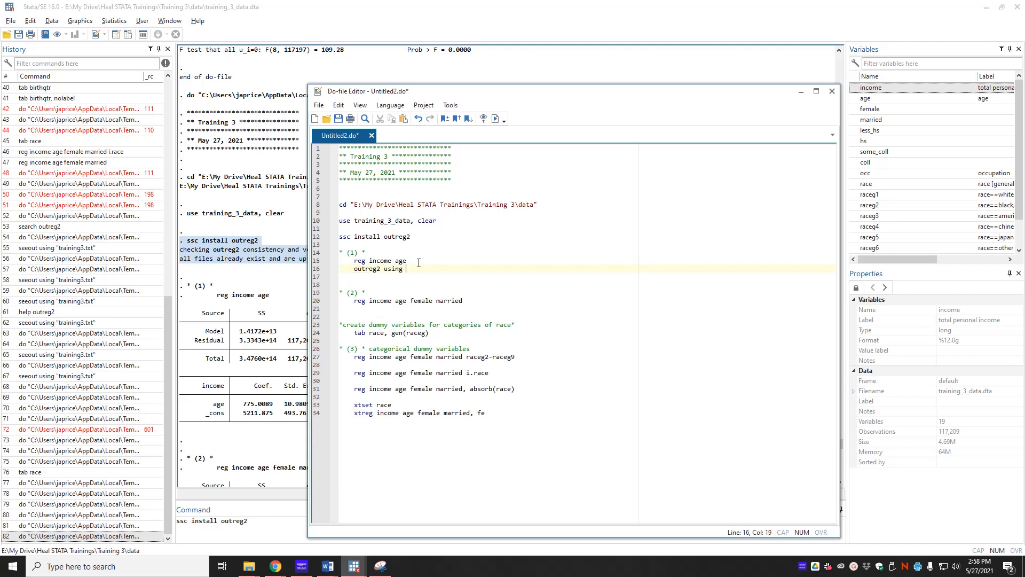
pyautogui.write(' trai')
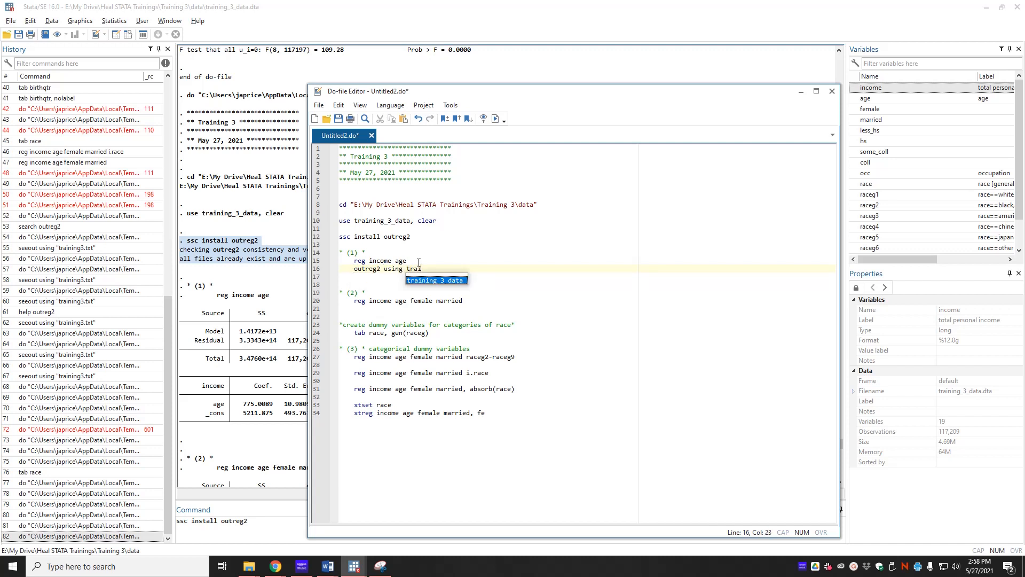
pyautogui.write('ning.xls')
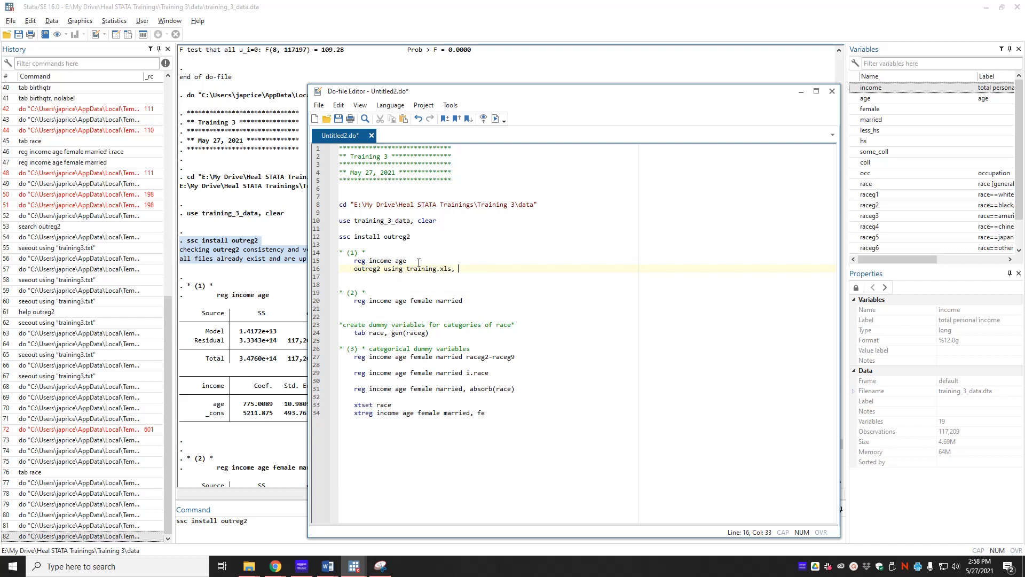
pyautogui.write(', se bracket replace')
pyautogui.click(495, 119)
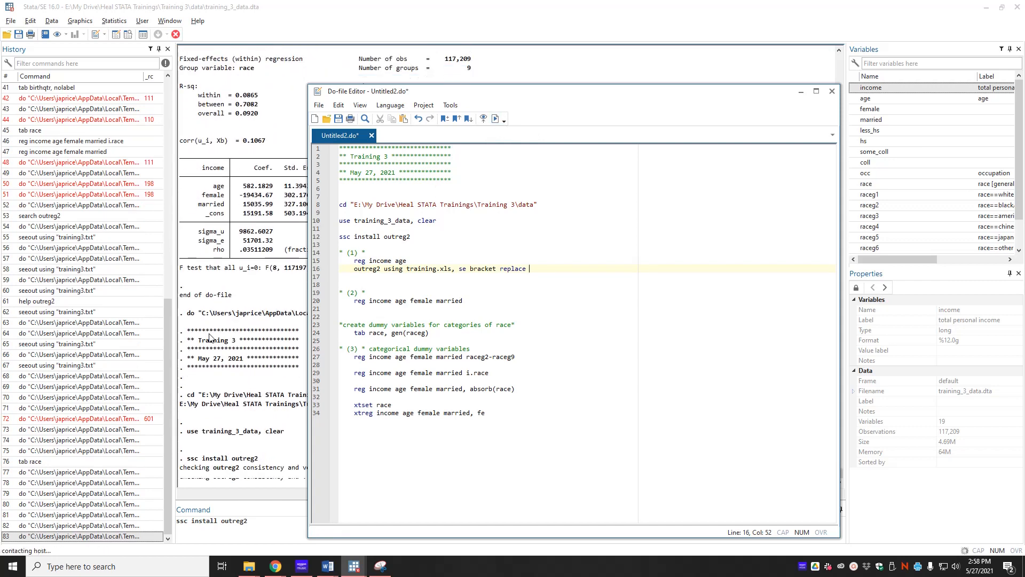
# Open the seeout view of the exported outreg2 table, then close it and continue.
pyautogui.click(240, 434)
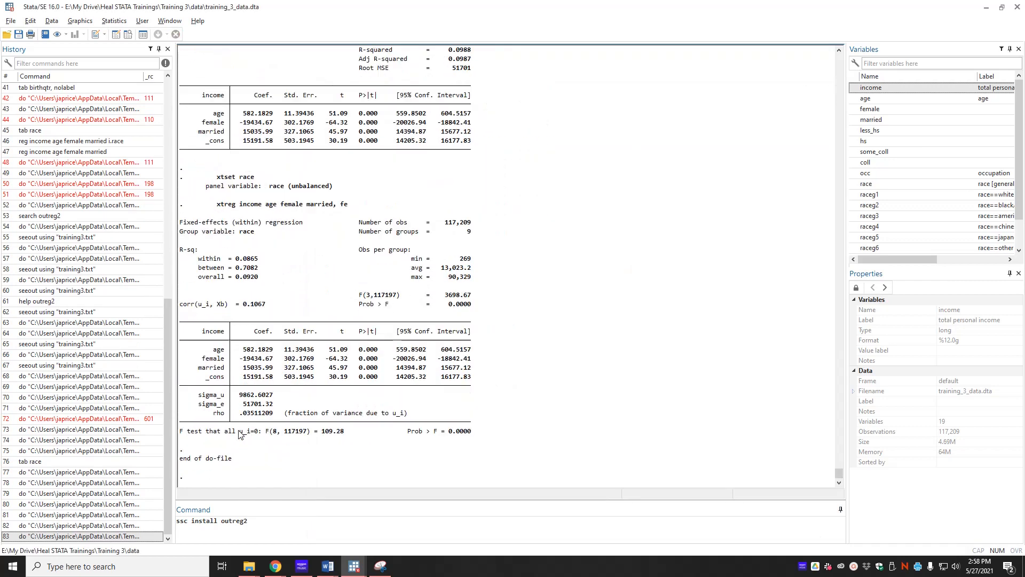
pyautogui.scroll(20, 239, 435)
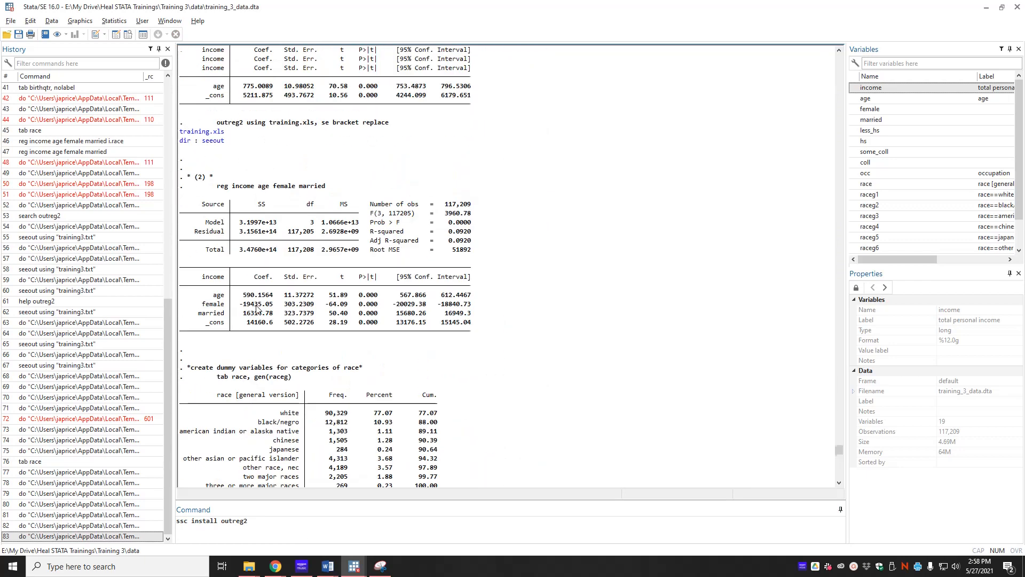
pyautogui.scroll(6, 257, 308)
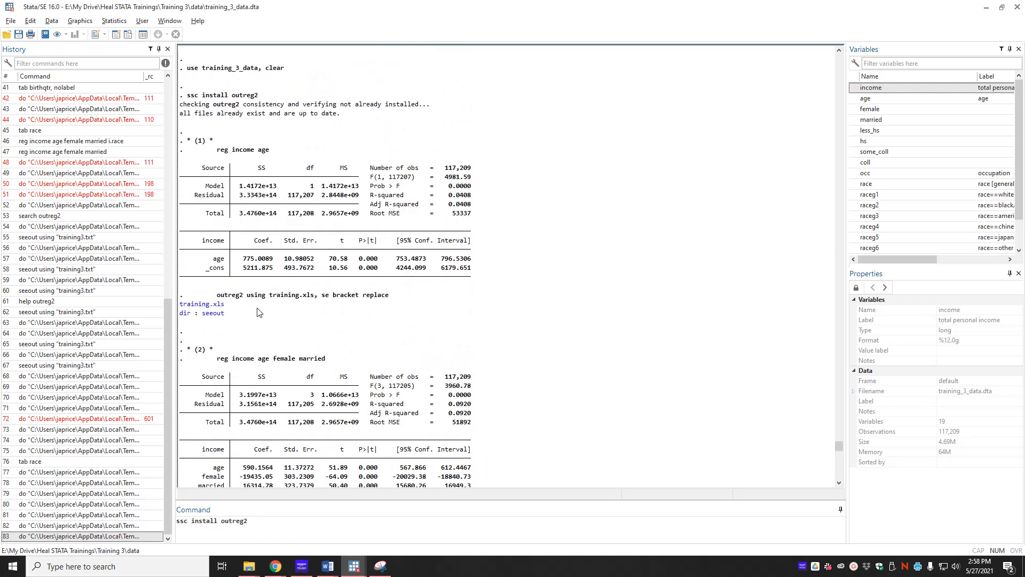
pyautogui.click(217, 314)
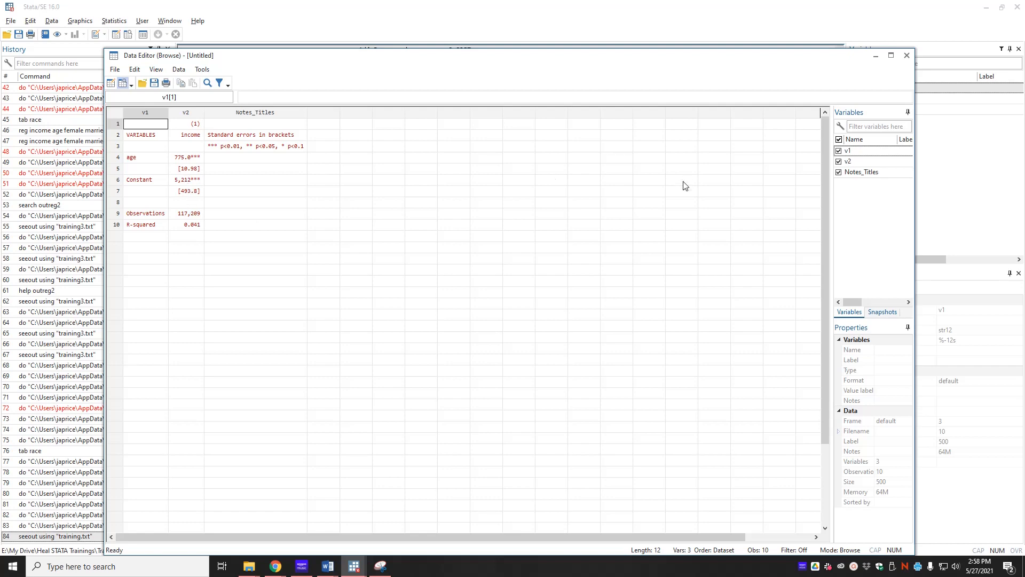
pyautogui.click(907, 55)
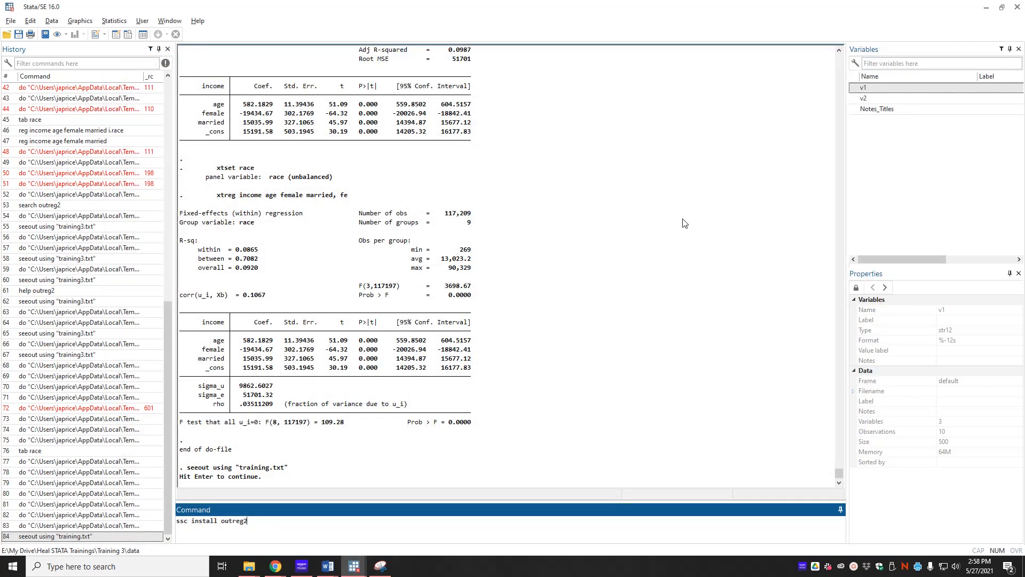
pyautogui.press('Return')
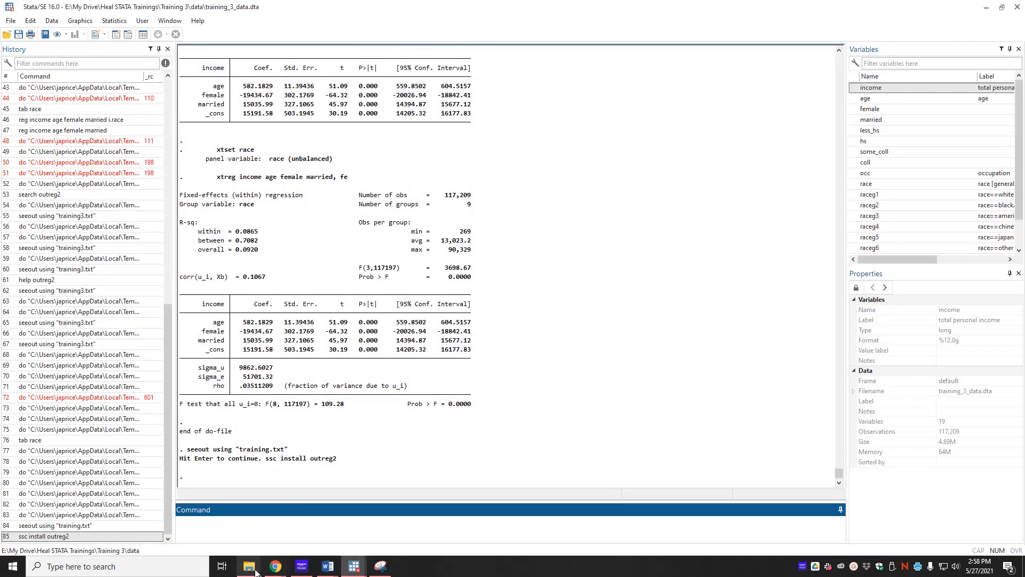
# Browse the Training 3 data and output folders in File Explorer to locate the exported files.
pyautogui.moveTo(249, 566)
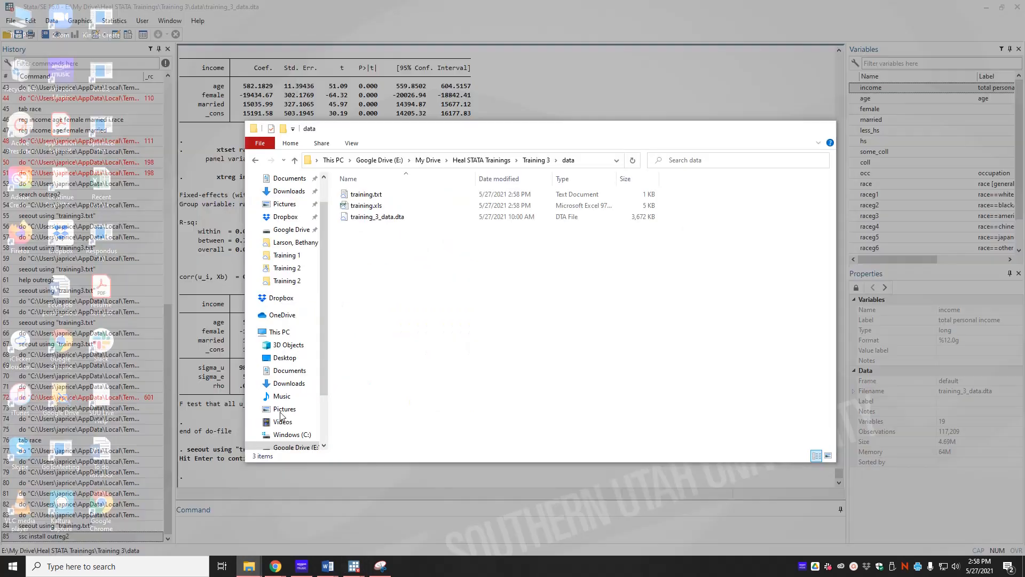
pyautogui.click(160, 541)
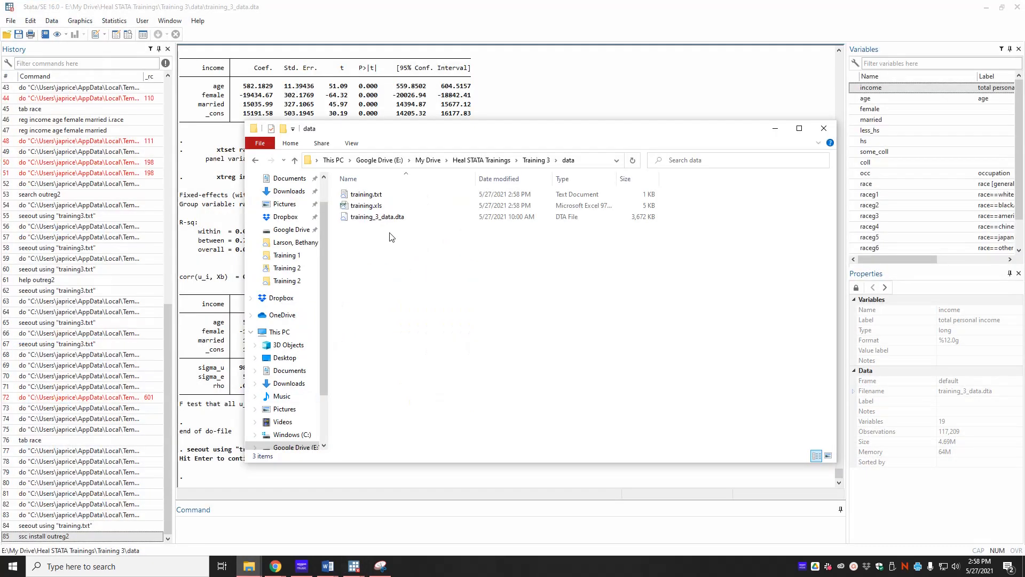
pyautogui.click(536, 160)
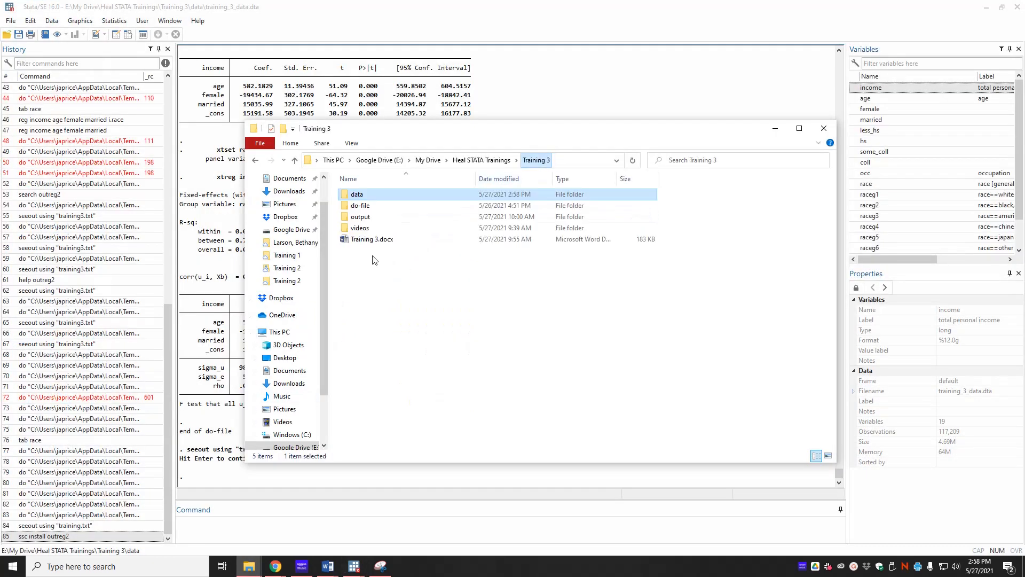
pyautogui.doubleClick(359, 216)
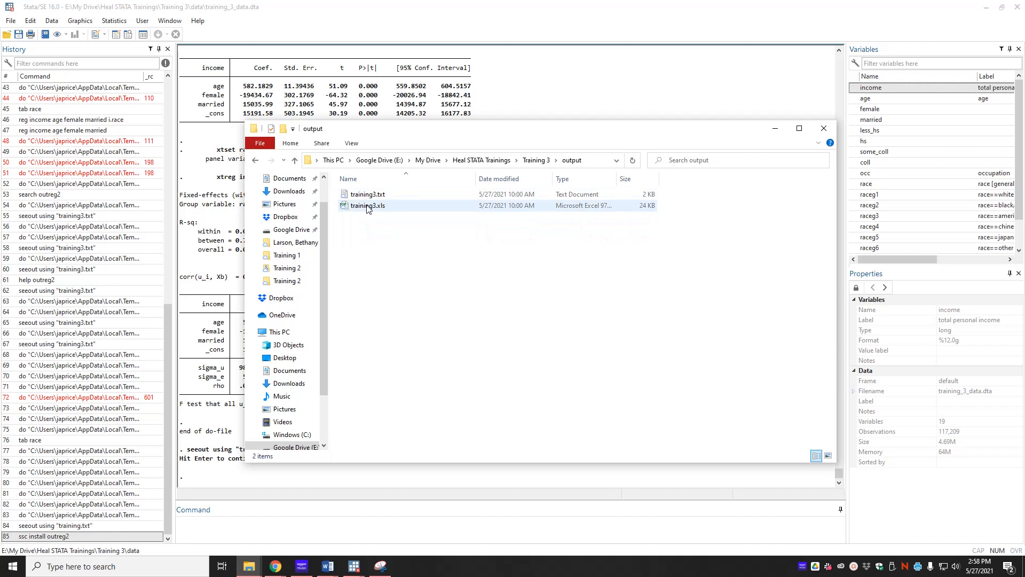
pyautogui.click(367, 208)
pyautogui.doubleClick(368, 209)
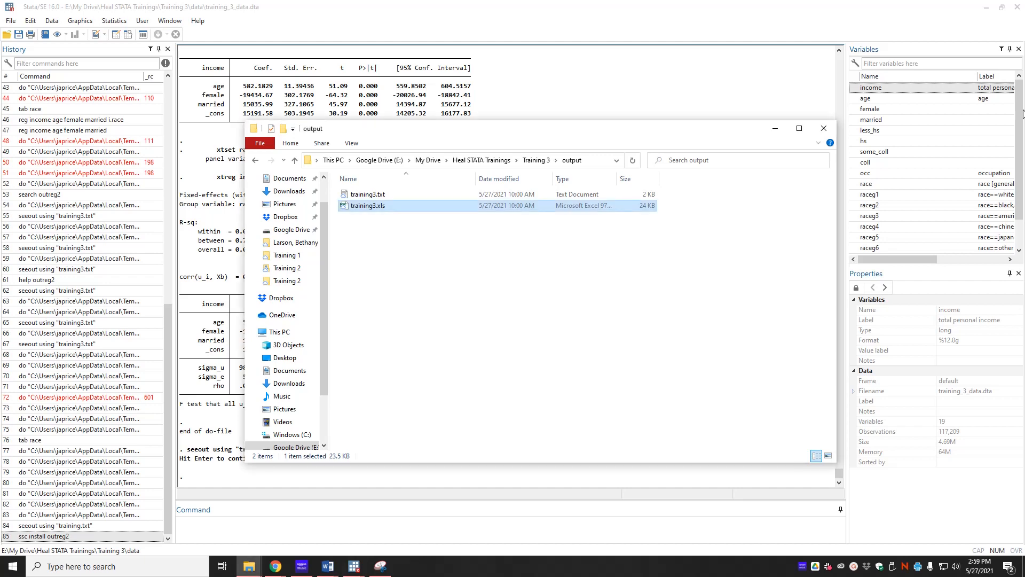
pyautogui.click(775, 128)
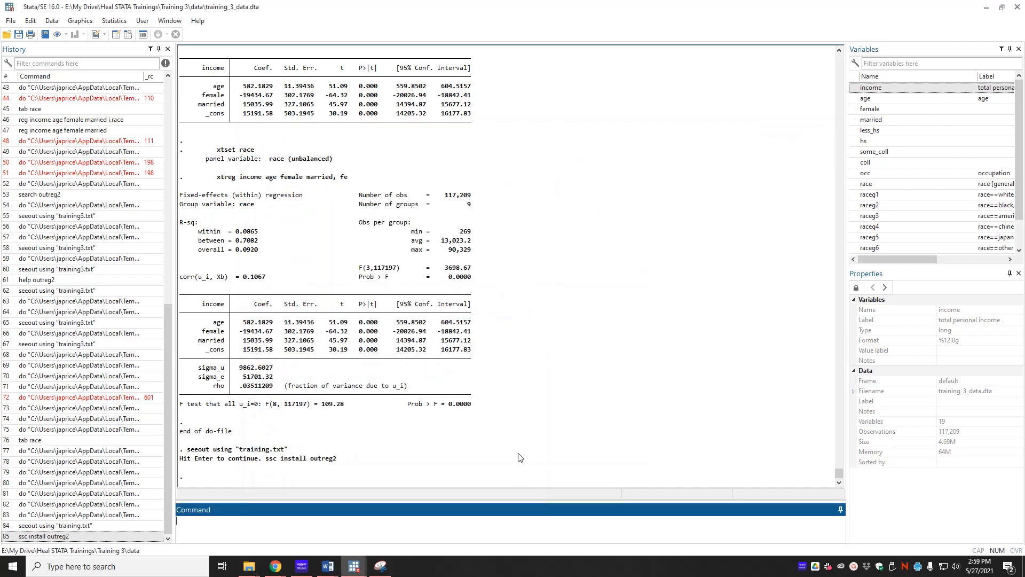
# Insert a cd line pointing to the Training 3\output folder above the ssc install outreg2 line.
pyautogui.moveTo(357, 568)
pyautogui.click(454, 526)
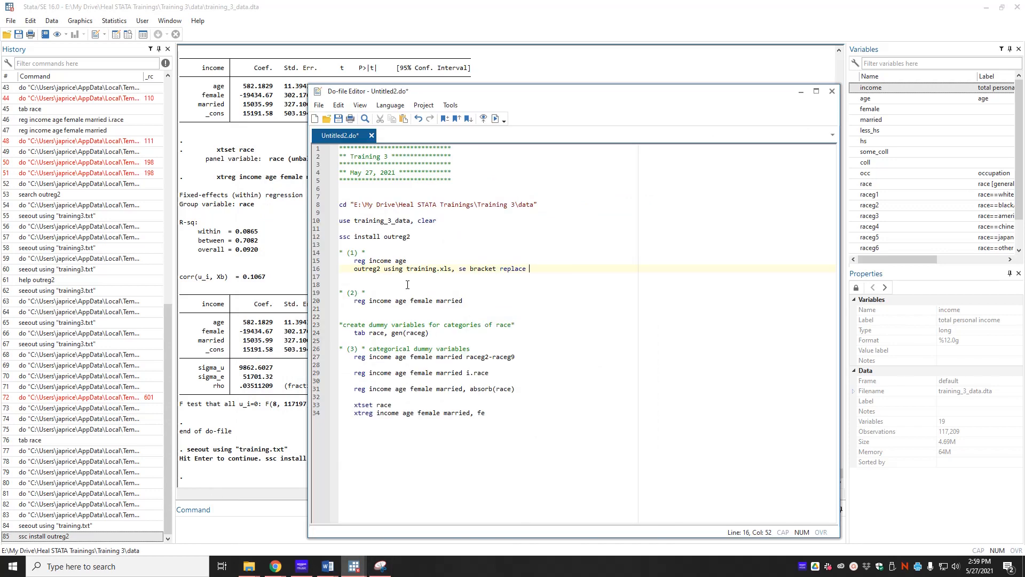
pyautogui.moveTo(550, 207); pyautogui.dragTo(338, 205)
pyautogui.hotkey('ctrl', 'c')
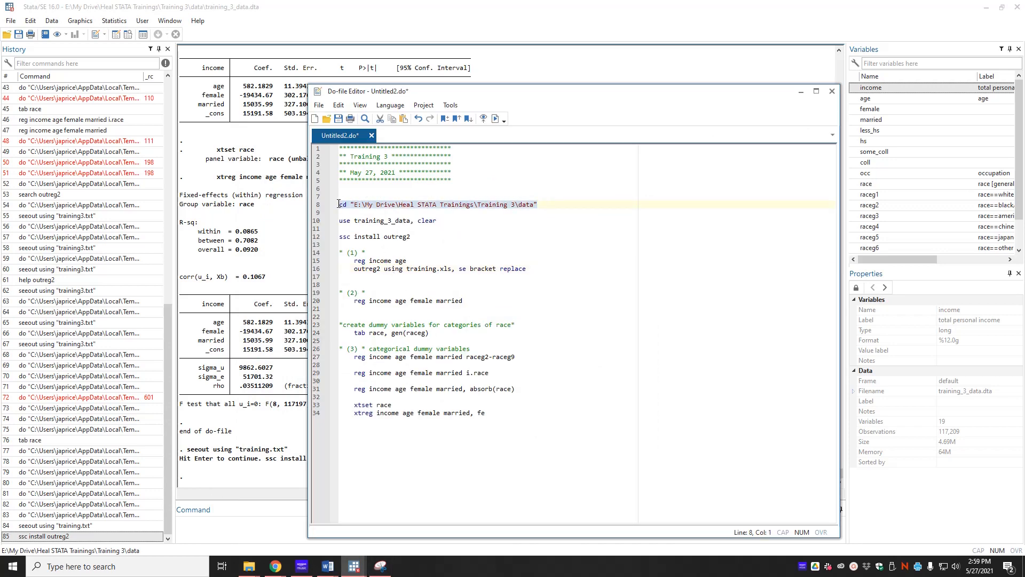
pyautogui.click(369, 228)
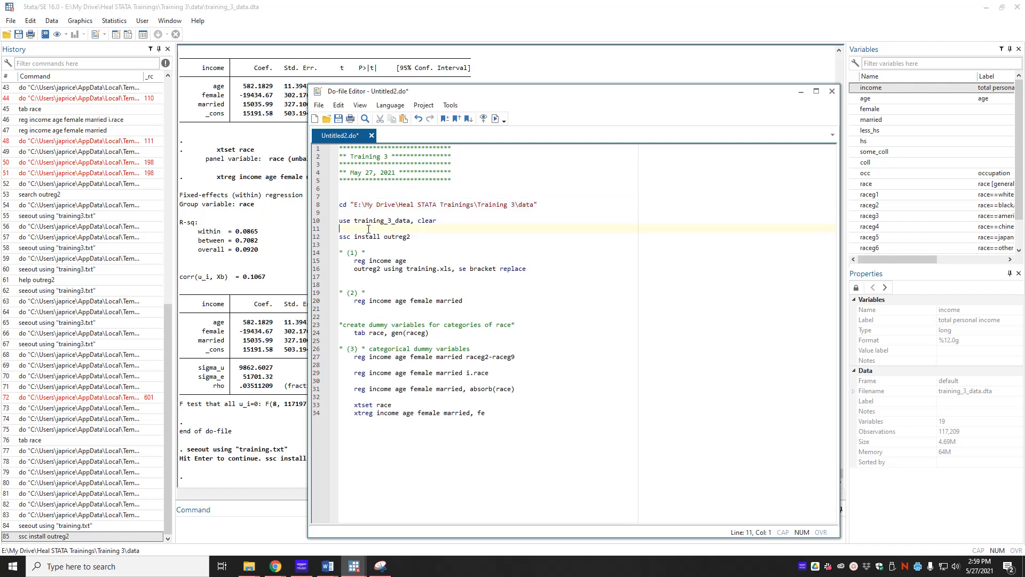
pyautogui.press('Return')
pyautogui.hotkey('ctrl', 'v')
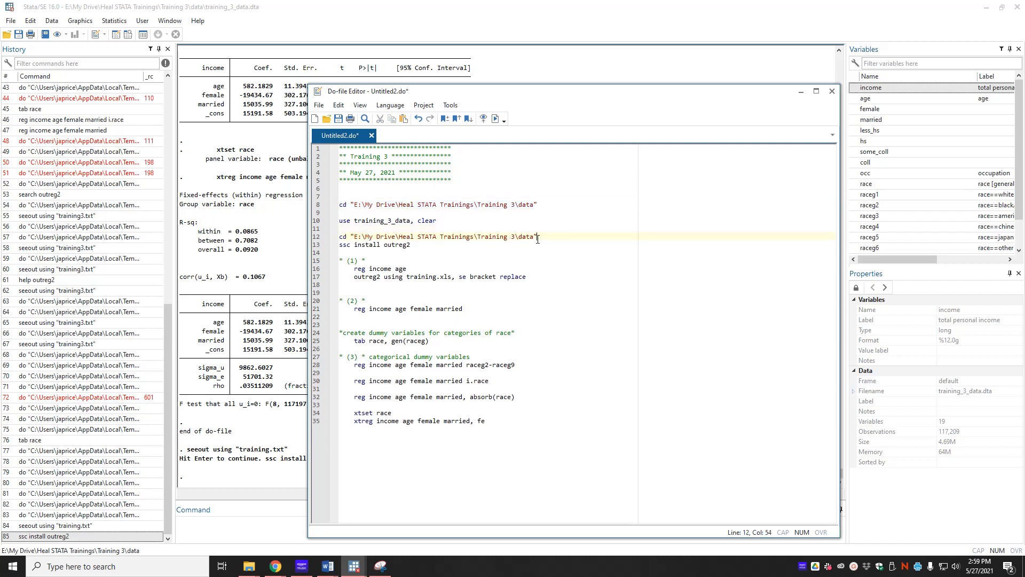
pyautogui.write('output')
# Delete training.txt and training.xls from the Training 3 data folder.
pyautogui.moveTo(246, 565)
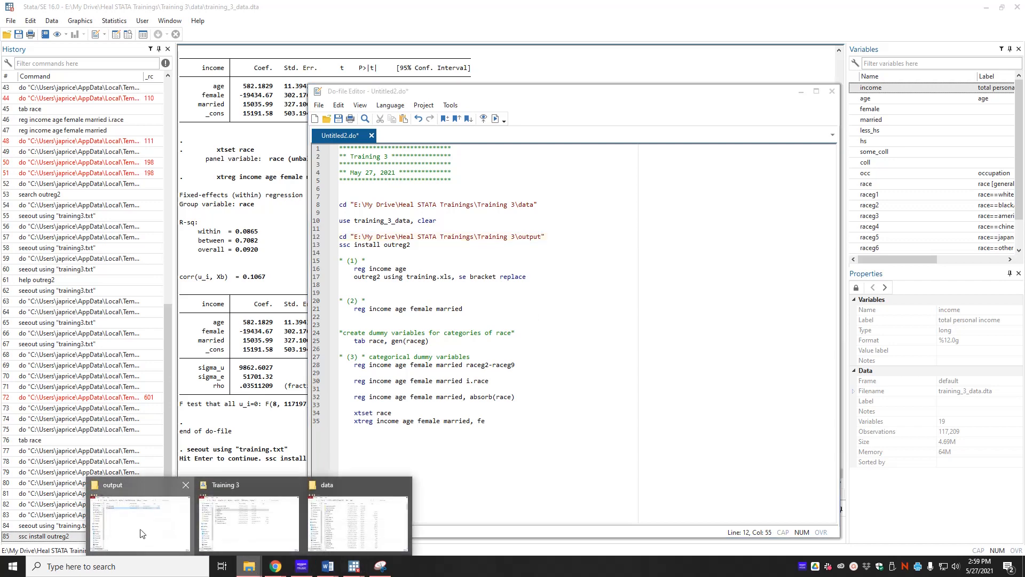
pyautogui.click(139, 515)
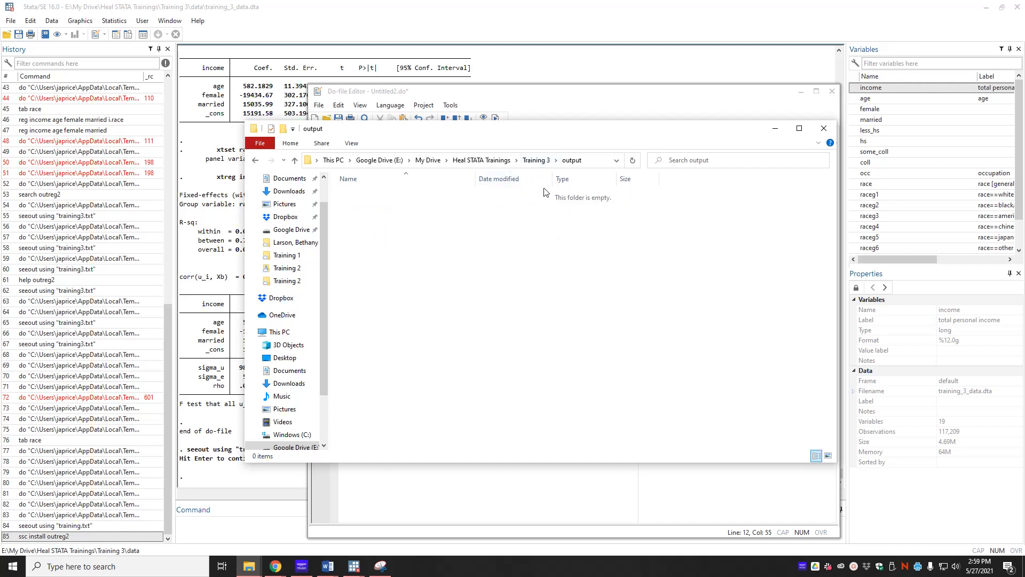
pyautogui.click(535, 160)
pyautogui.doubleClick(369, 195)
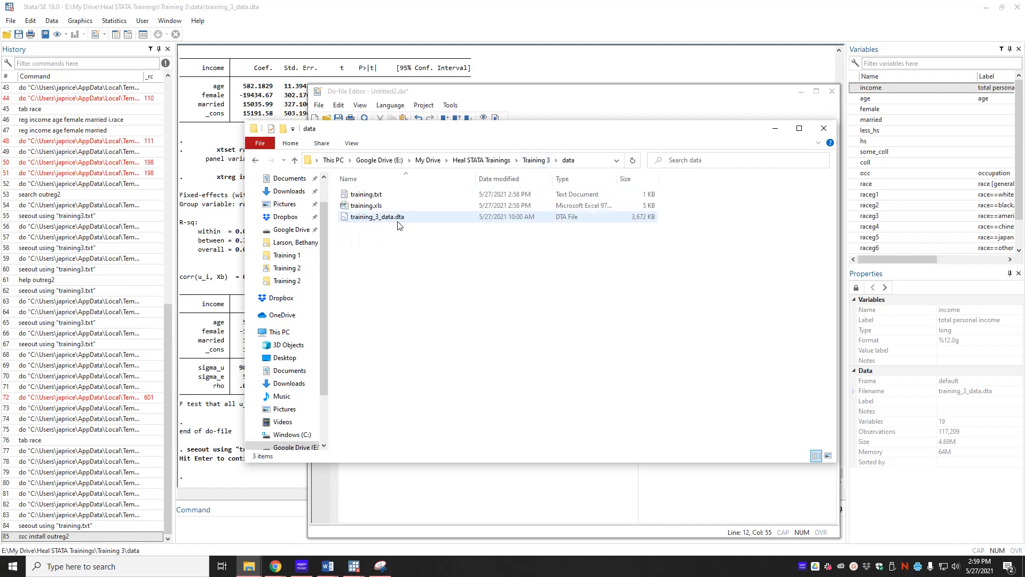
pyautogui.click(377, 208)
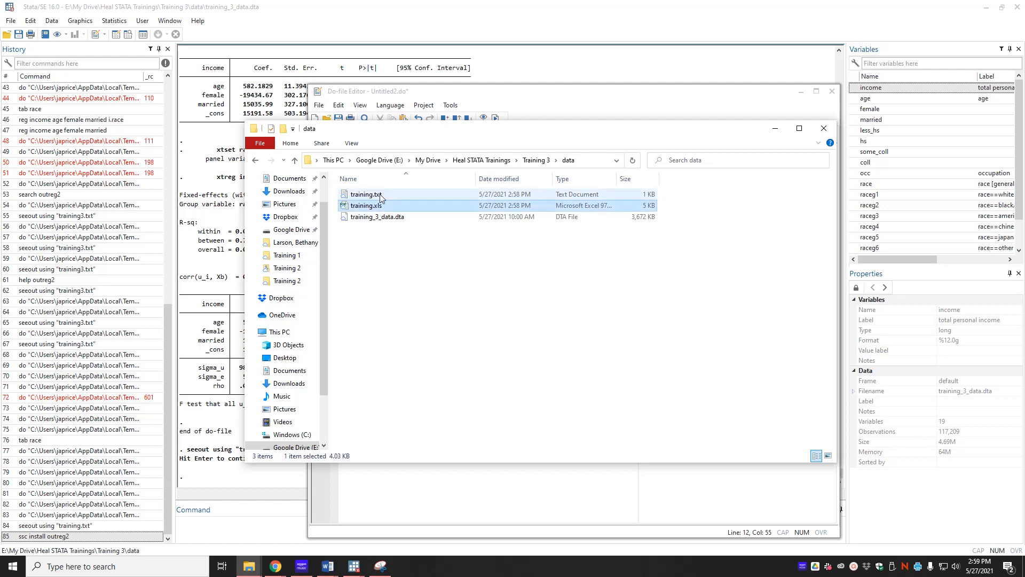
pyautogui.keyDown('ctrl'); pyautogui.click(379, 194); pyautogui.keyUp('ctrl')
pyautogui.press('Delete')
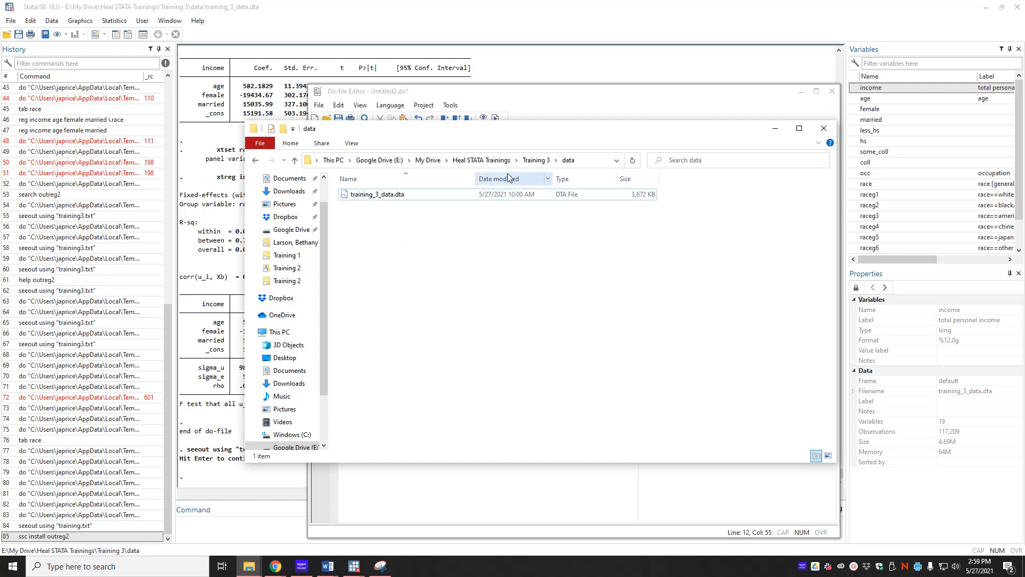
# Run the do-file with the new output directory line.
pyautogui.click(475, 97)
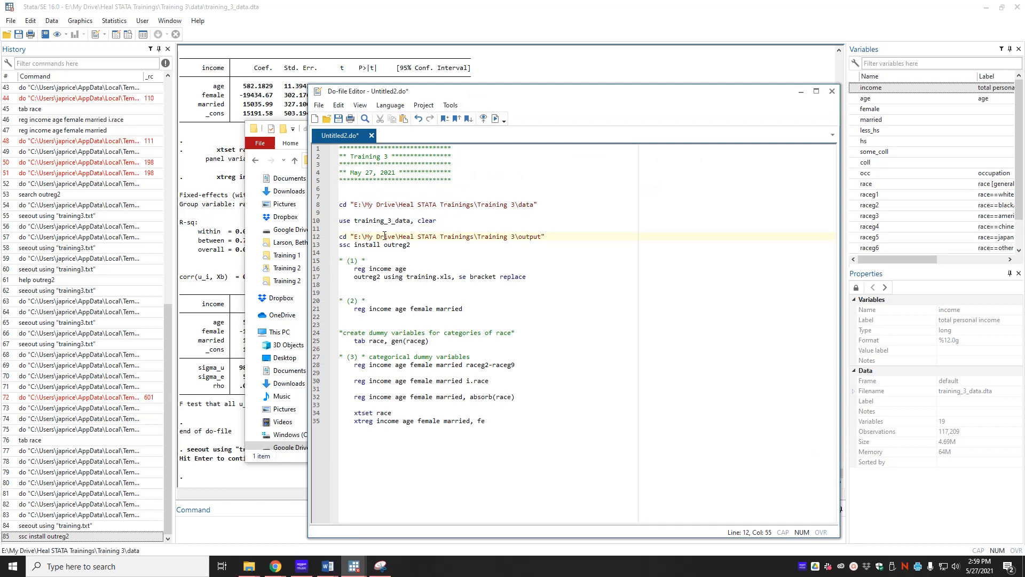
pyautogui.hotkey('ctrl', 'd')
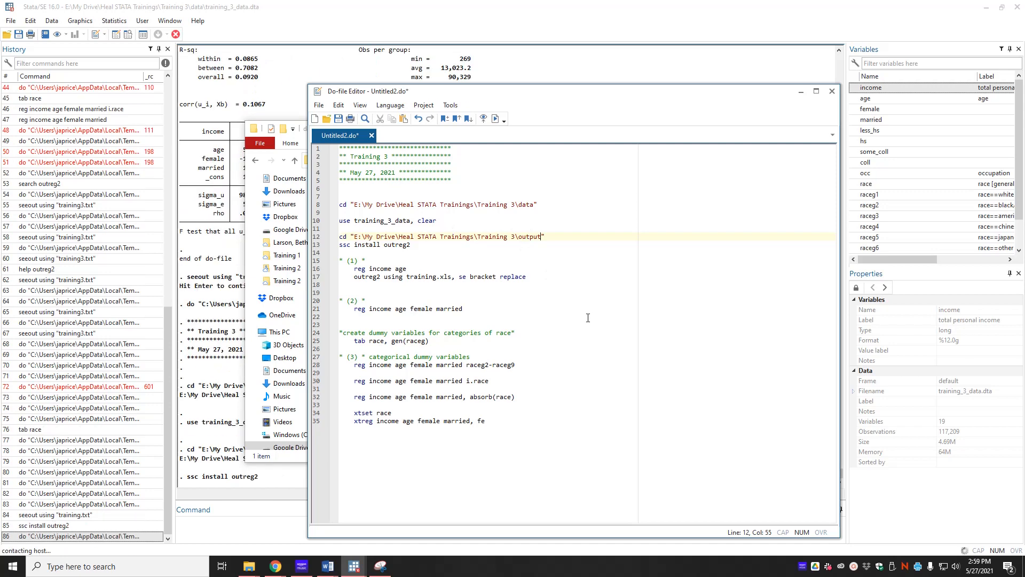
pyautogui.click(195, 468)
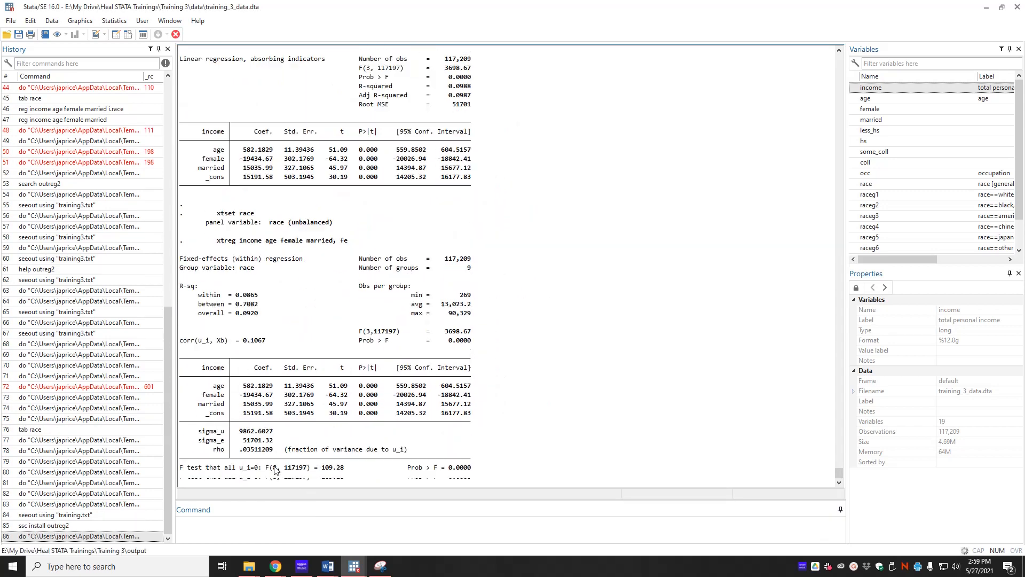
# Open the Training 3 output folder in File Explorer and try opening training.xls.
pyautogui.click(249, 566)
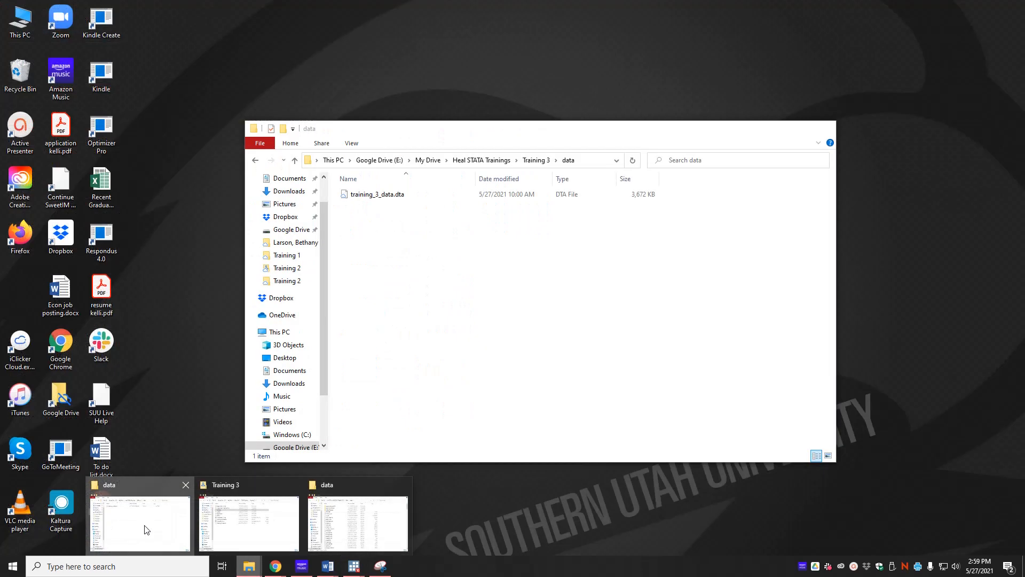
pyautogui.click(140, 526)
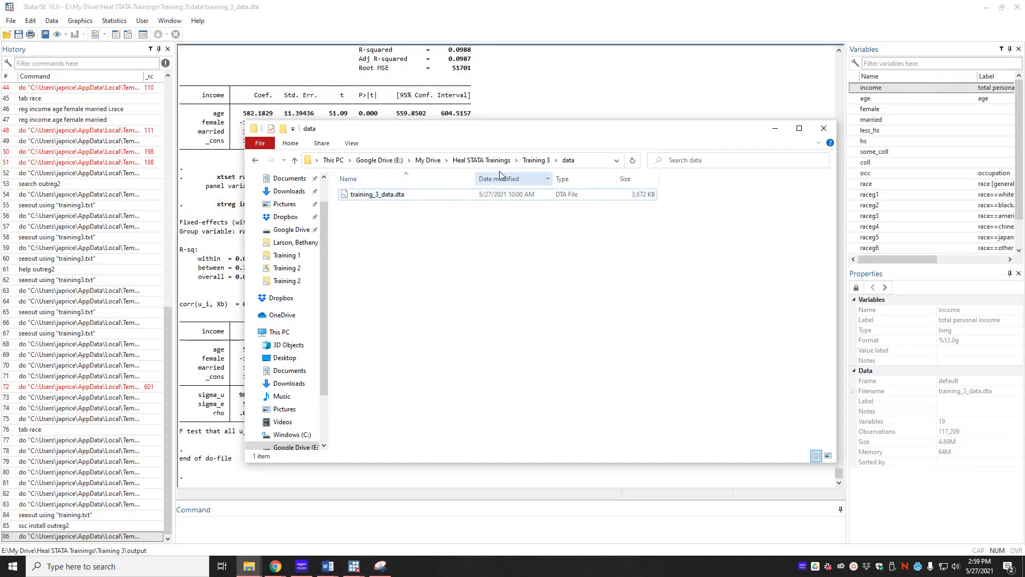
pyautogui.click(536, 161)
pyautogui.click(360, 219)
pyautogui.doubleClick(361, 219)
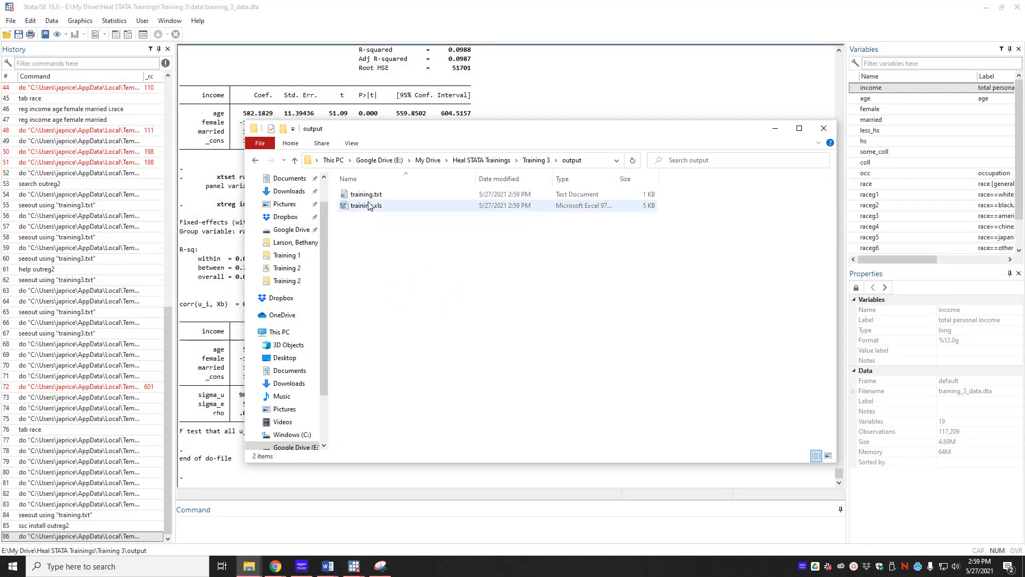
pyautogui.click(362, 209)
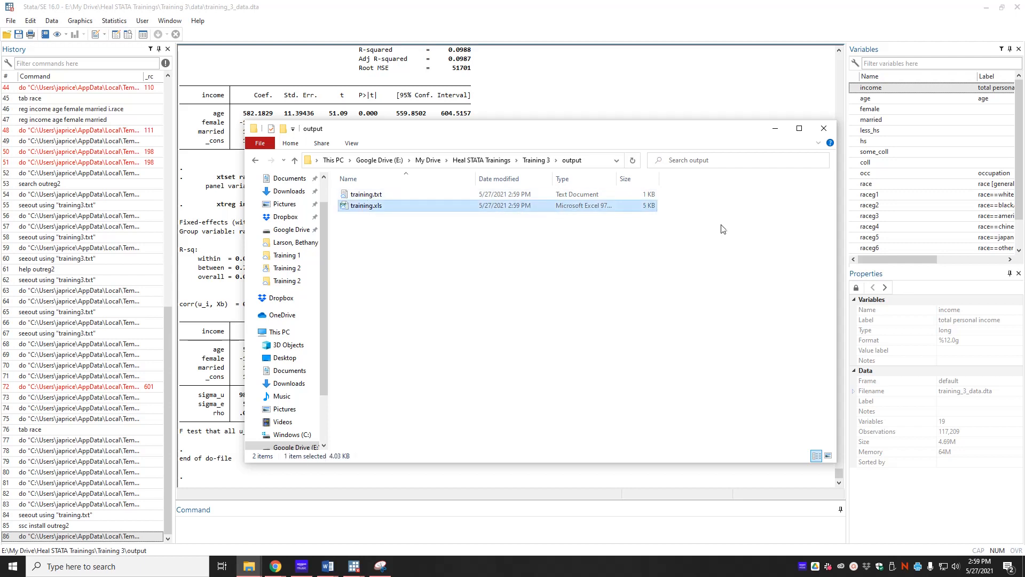
pyautogui.doubleClick(372, 206)
# Add a copy of the outreg2 line under the model (2) regression, changing its option from replace to append.
pyautogui.moveTo(354, 565)
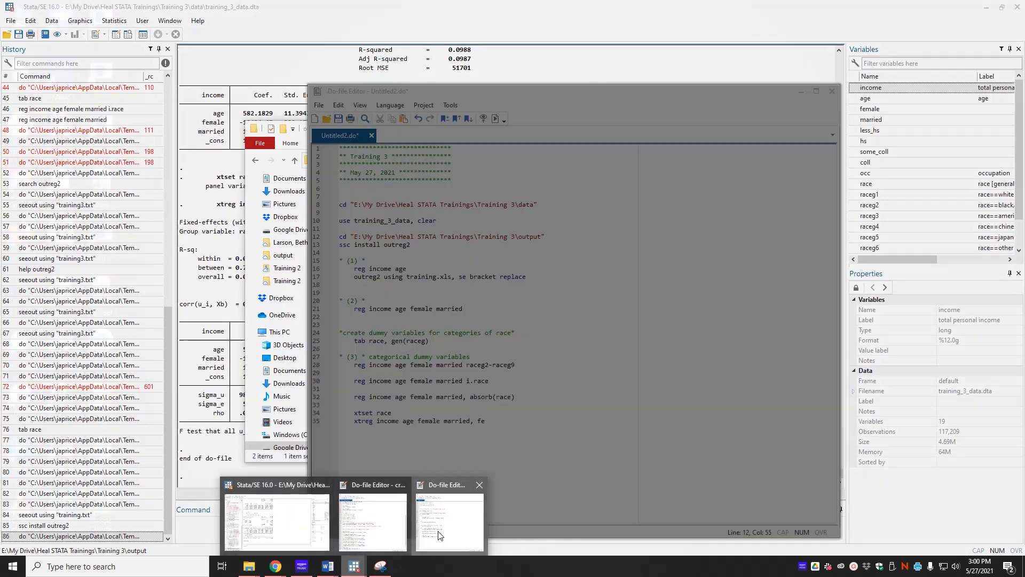
pyautogui.click(386, 526)
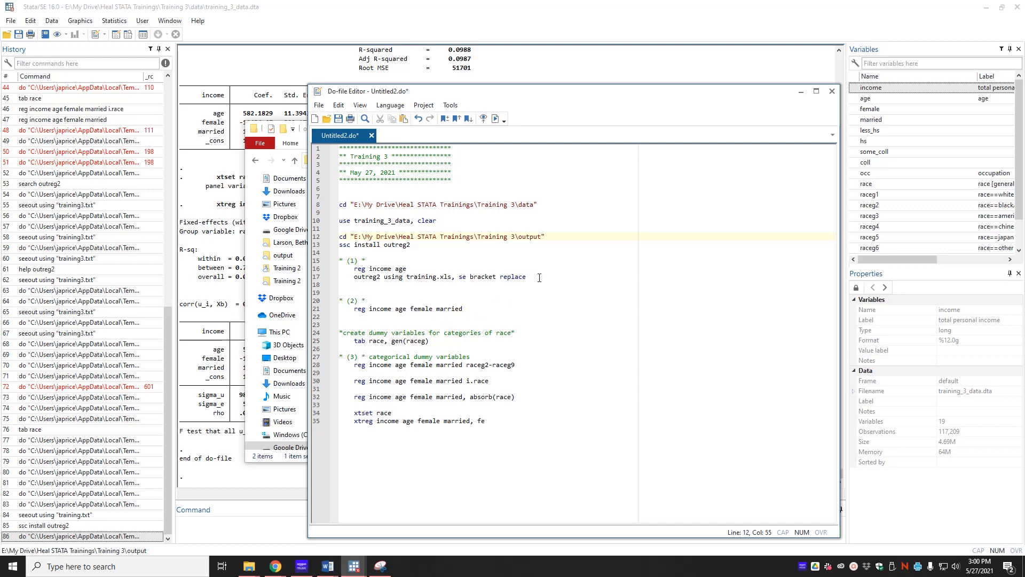
pyautogui.moveTo(534, 276); pyautogui.dragTo(345, 276)
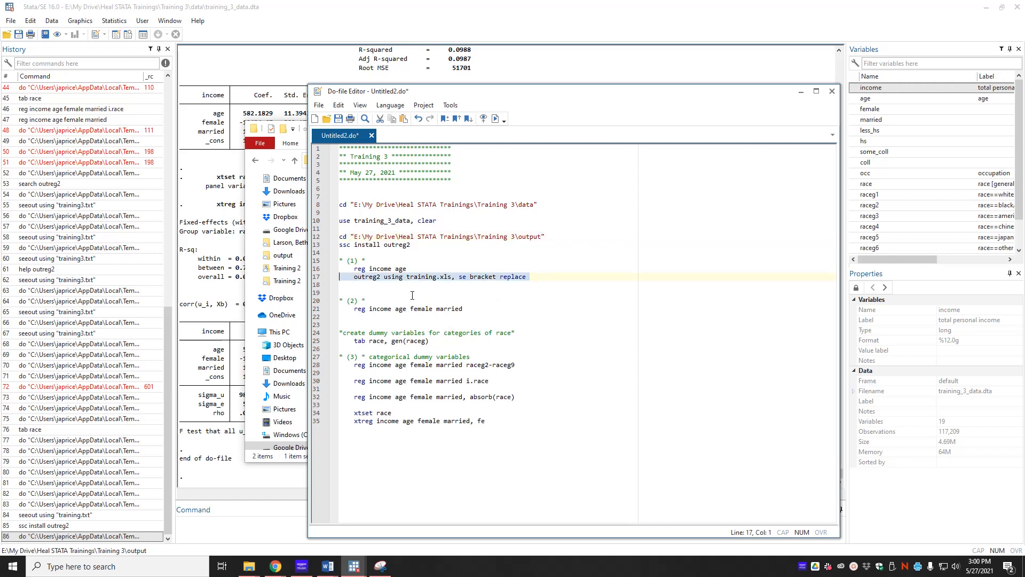
pyautogui.hotkey('ctrl', 'c')
pyautogui.click(467, 309)
pyautogui.press('Return')
pyautogui.hotkey('ctrl', 'v')
pyautogui.press('Home')
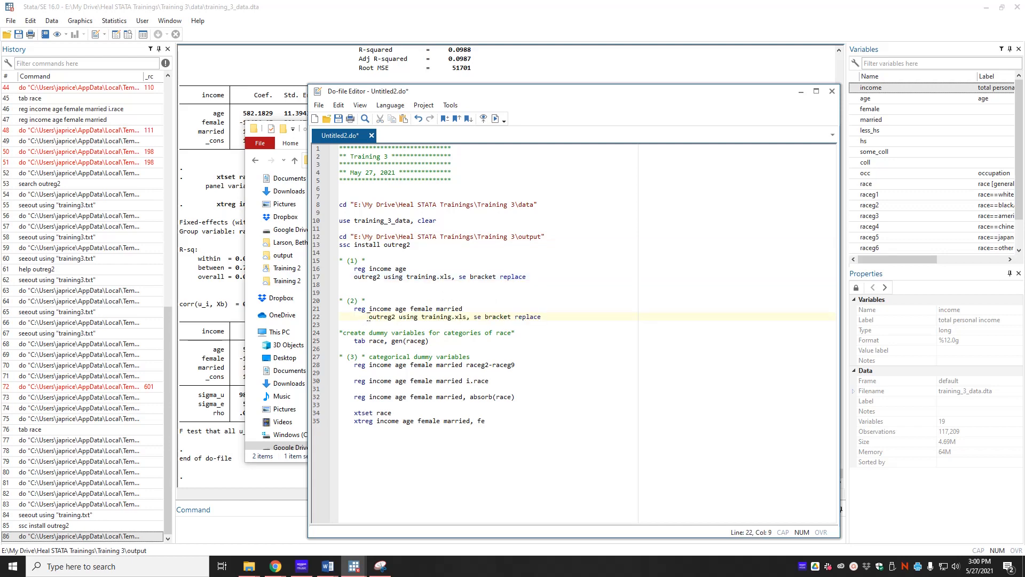
pyautogui.press('BackSpace')
pyautogui.press('BackSpace')
pyautogui.press('BackSpace')
pyautogui.press('BackSpace')
pyautogui.doubleClick(523, 317)
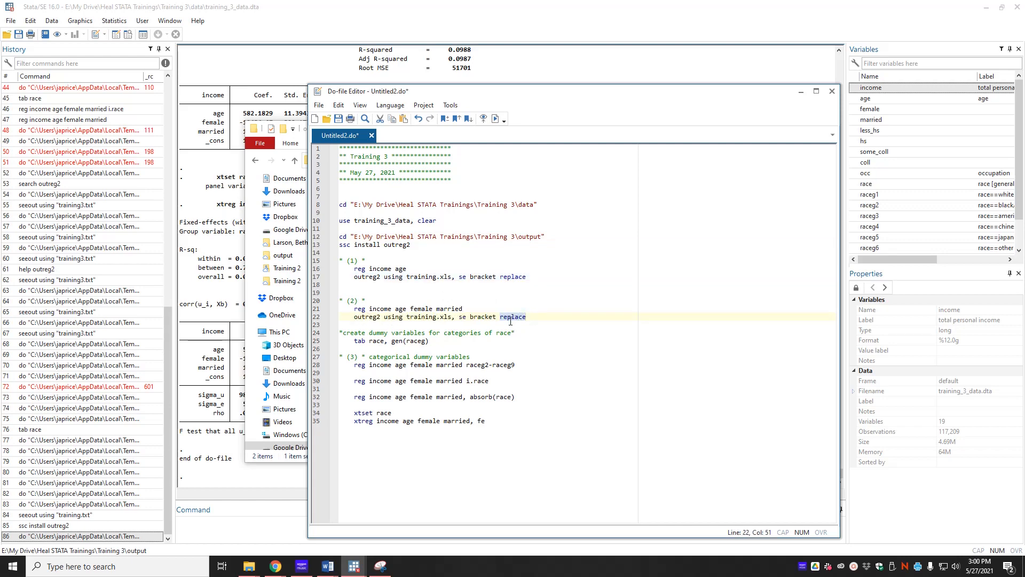
pyautogui.write('append')
# Paste the appending outreg2 line after each of the raceg, i.race, absorb(race) and xtreg regressions.
pyautogui.hotkey('shift', 'Home')
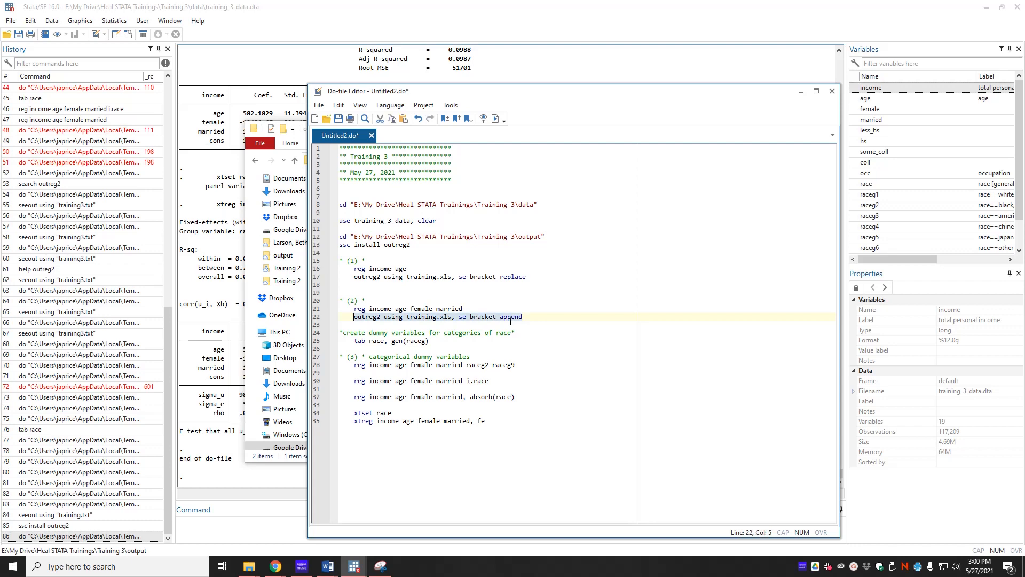
pyautogui.hotkey('ctrl', 'c')
pyautogui.click(548, 365)
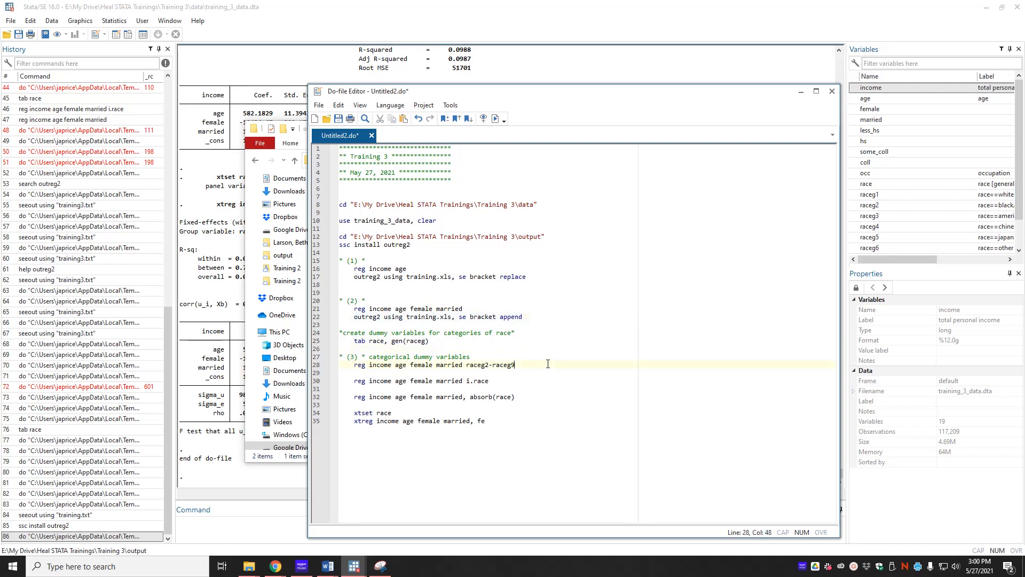
pyautogui.press('Return')
pyautogui.hotkey('ctrl', 'v')
pyautogui.press('Down')
pyautogui.press('Down')
pyautogui.press('Return')
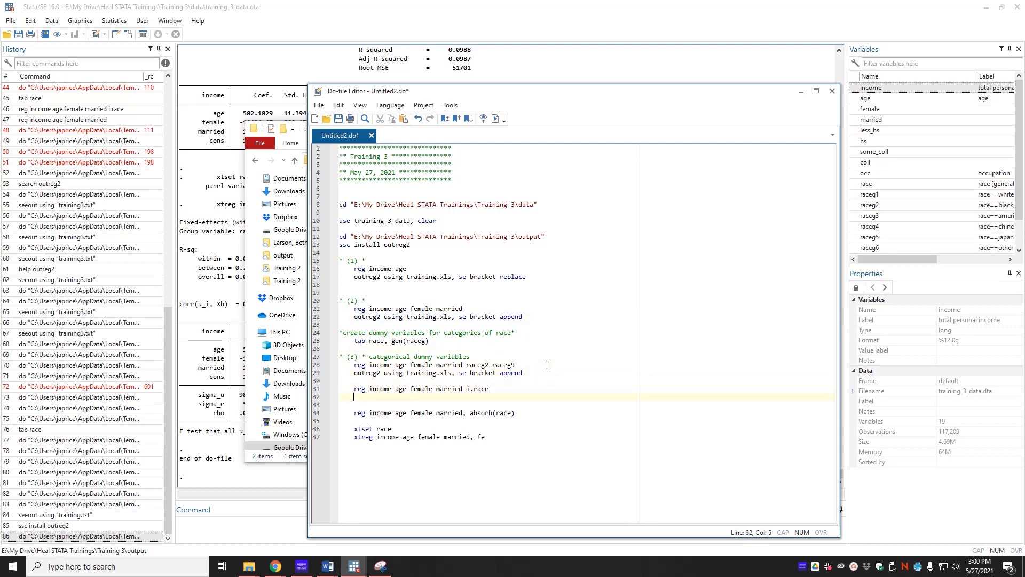
pyautogui.hotkey('ctrl', 'v')
pyautogui.press('Down')
pyautogui.press('Down')
pyautogui.press('Return')
pyautogui.hotkey('ctrl', 'v')
pyautogui.press('Down')
pyautogui.press('Down')
pyautogui.press('Down')
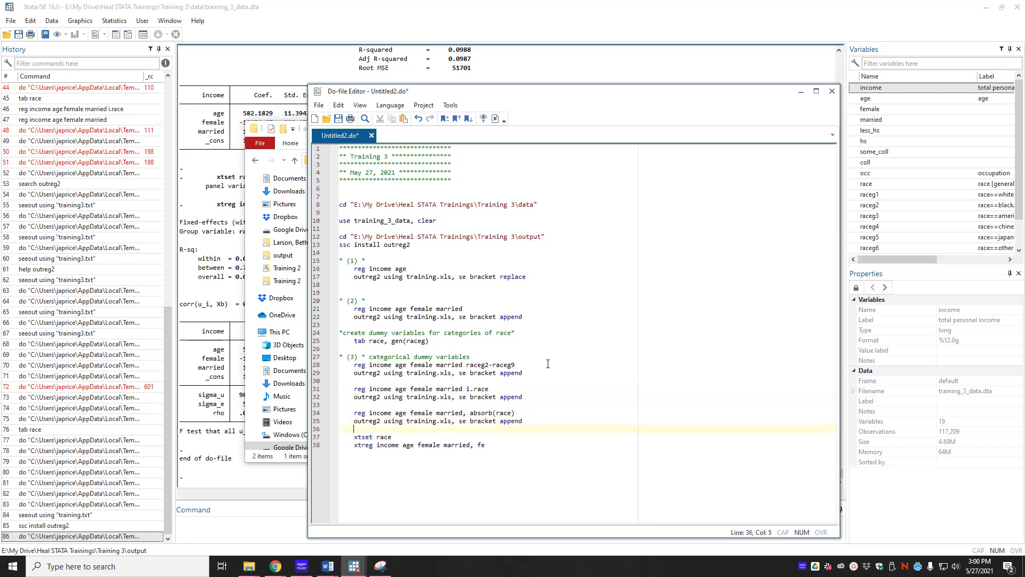
pyautogui.press('Return')
pyautogui.hotkey('ctrl', 'v')
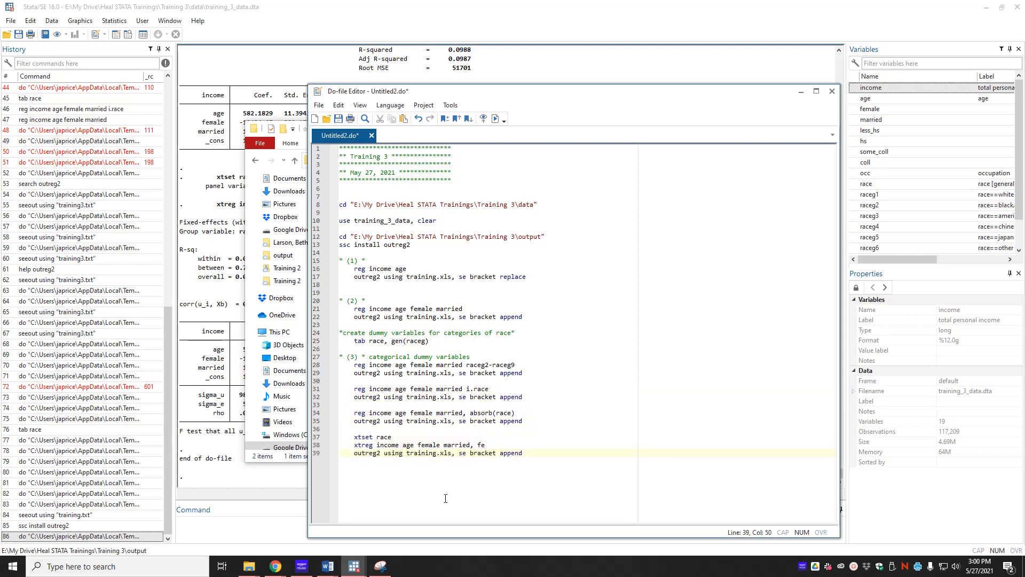
# Run the do-file and open the exported training.xls table in Excel anyway.
pyautogui.click(495, 119)
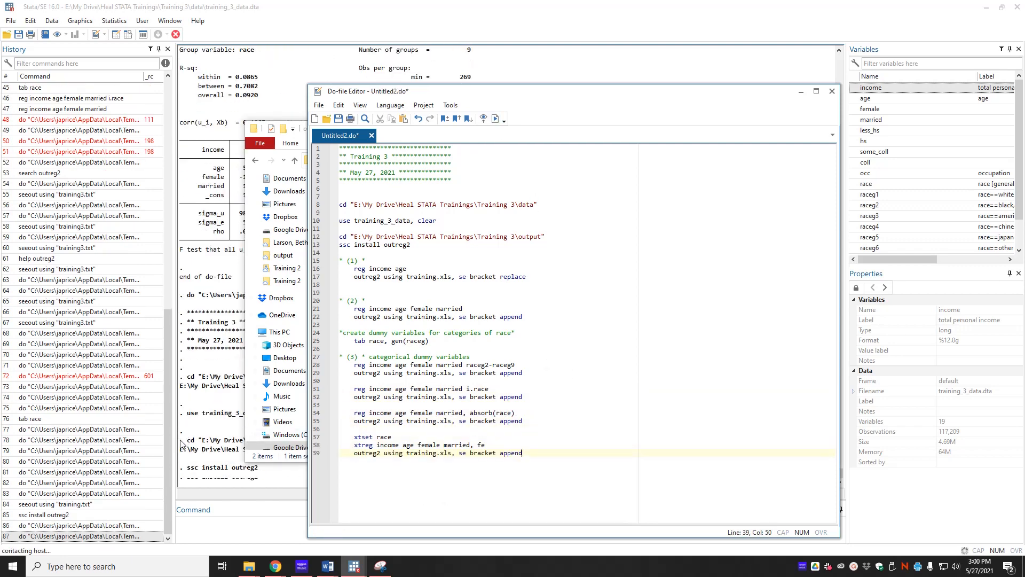
pyautogui.click(211, 441)
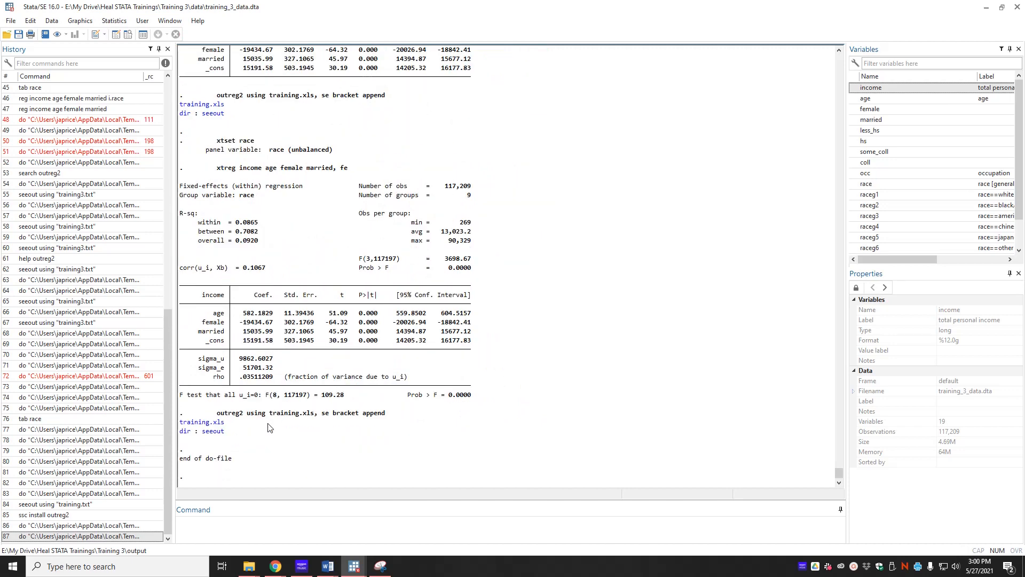
pyautogui.click(214, 423)
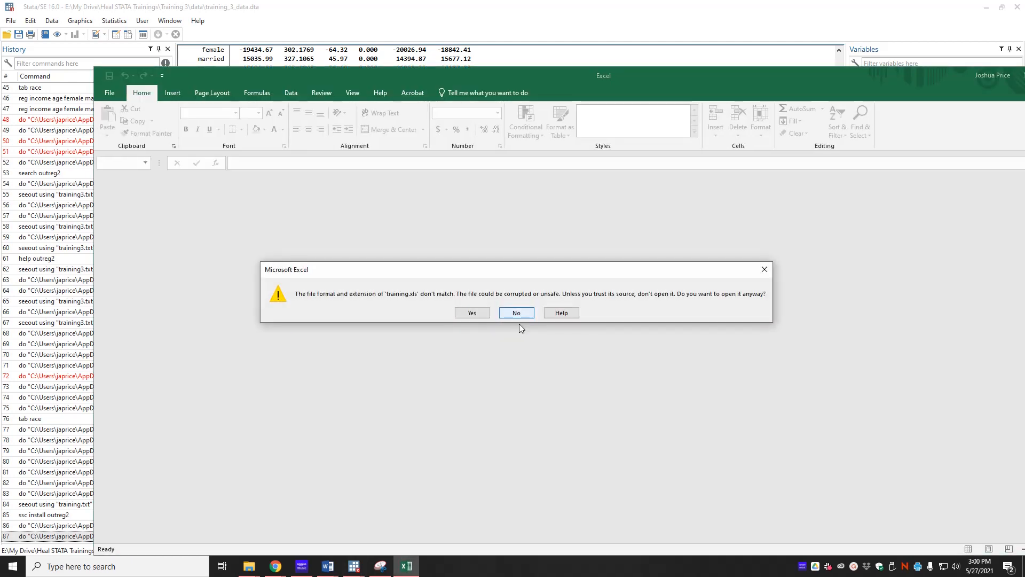
pyautogui.click(472, 313)
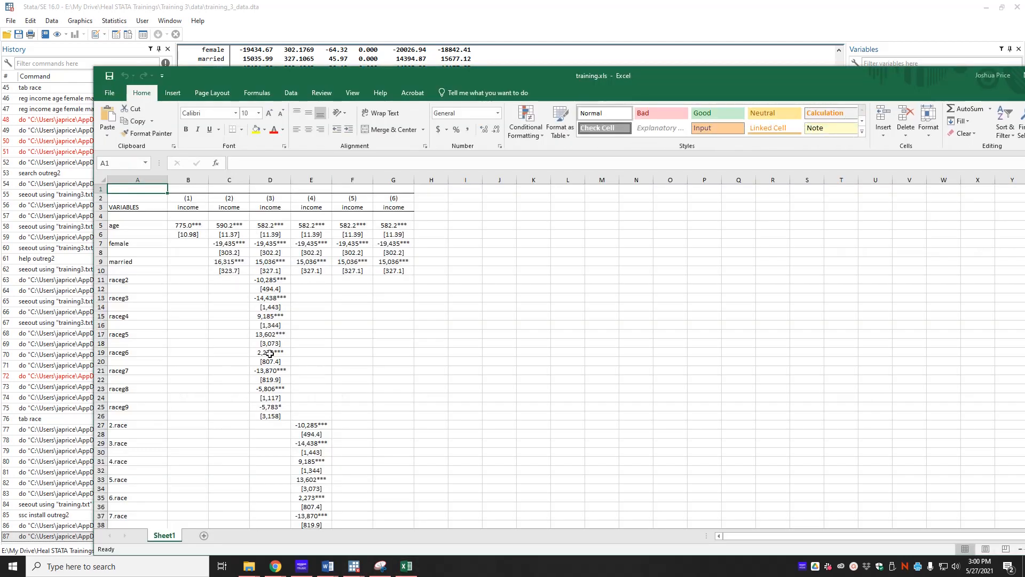
# Review the six-column regression table in Excel, then close it and return to the do-file.
pyautogui.moveTo(289, 74); pyautogui.dragTo(268, 17)
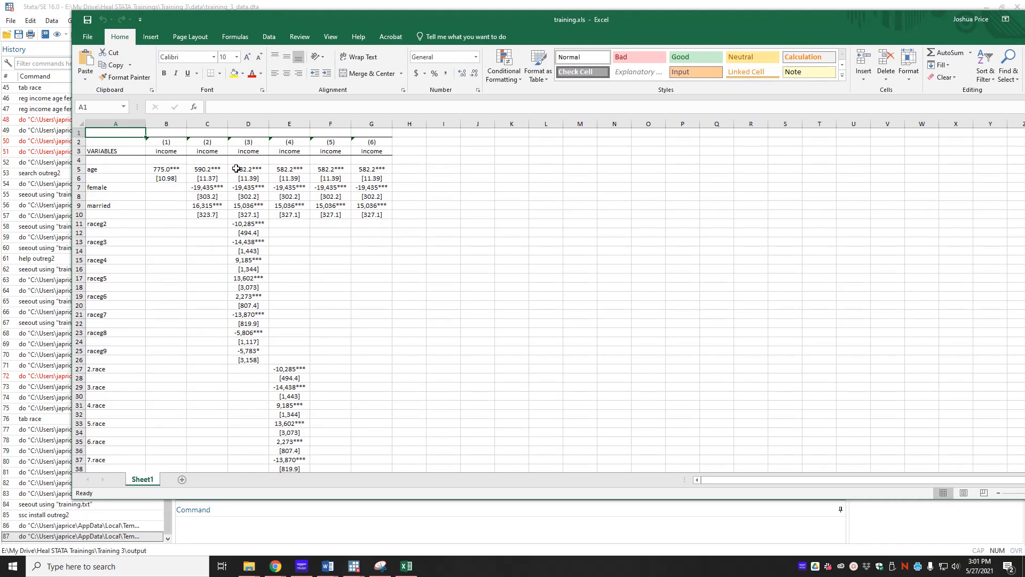
pyautogui.click(263, 169)
pyautogui.moveTo(264, 169); pyautogui.dragTo(367, 215)
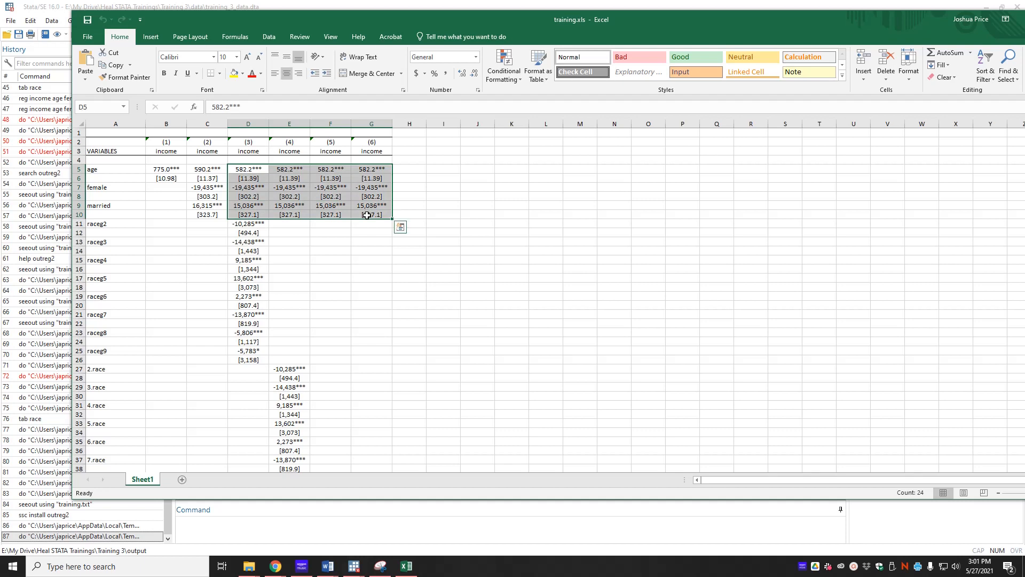
pyautogui.click(250, 323)
pyautogui.scroll(-4, 197, 339)
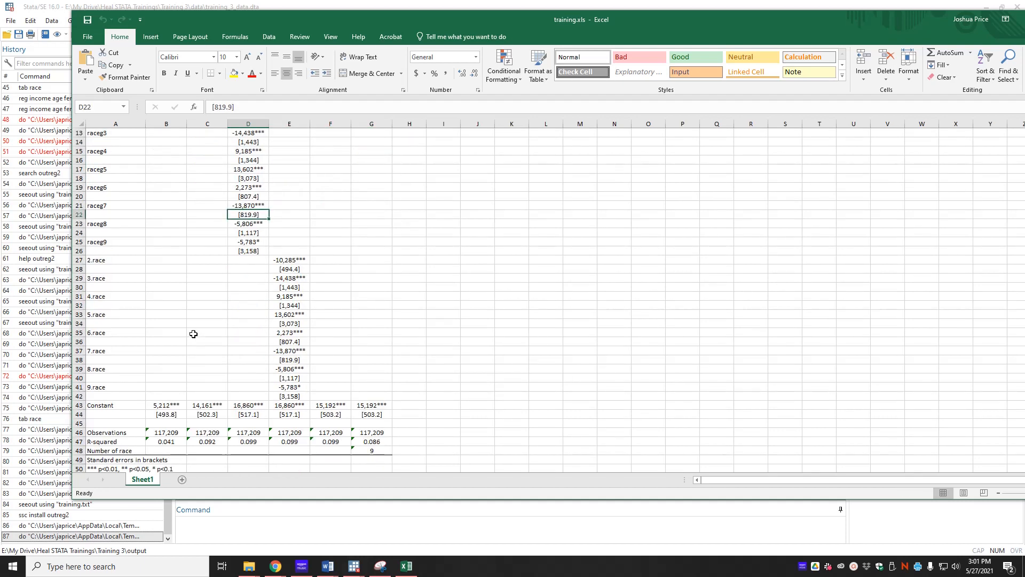
pyautogui.scroll(4, 482, 310)
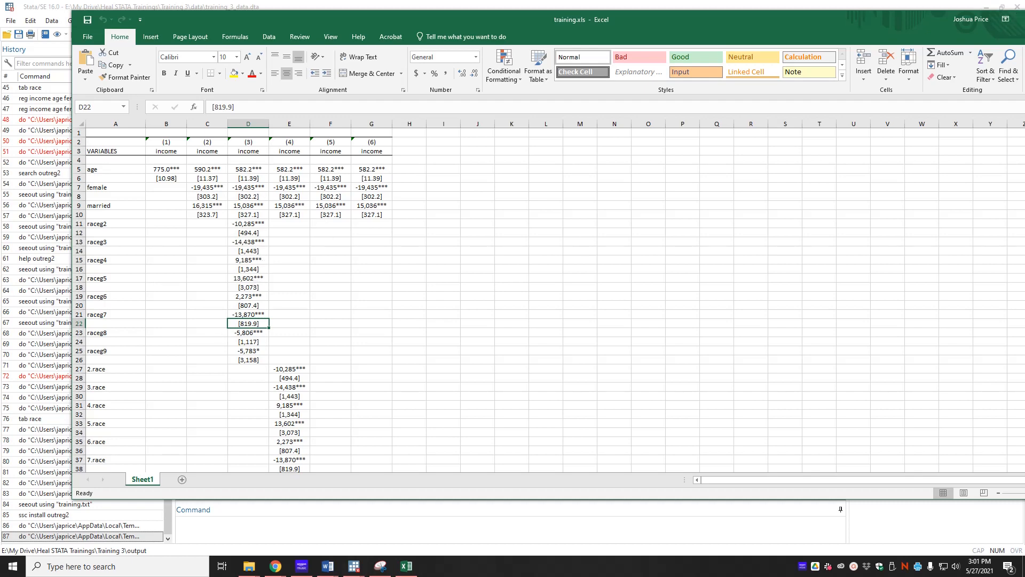
pyautogui.hotkey('alt', 'F4')
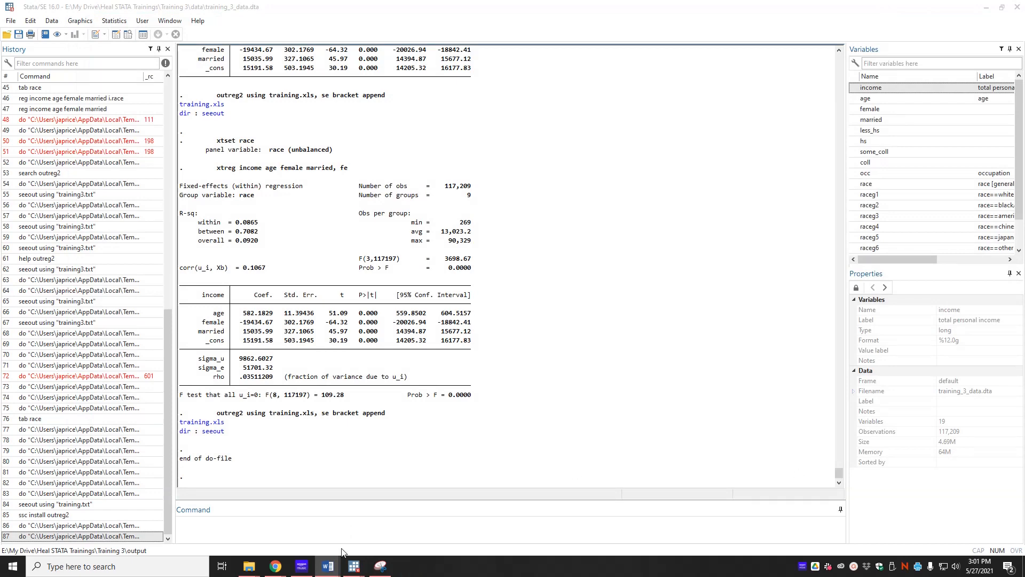
pyautogui.moveTo(354, 566)
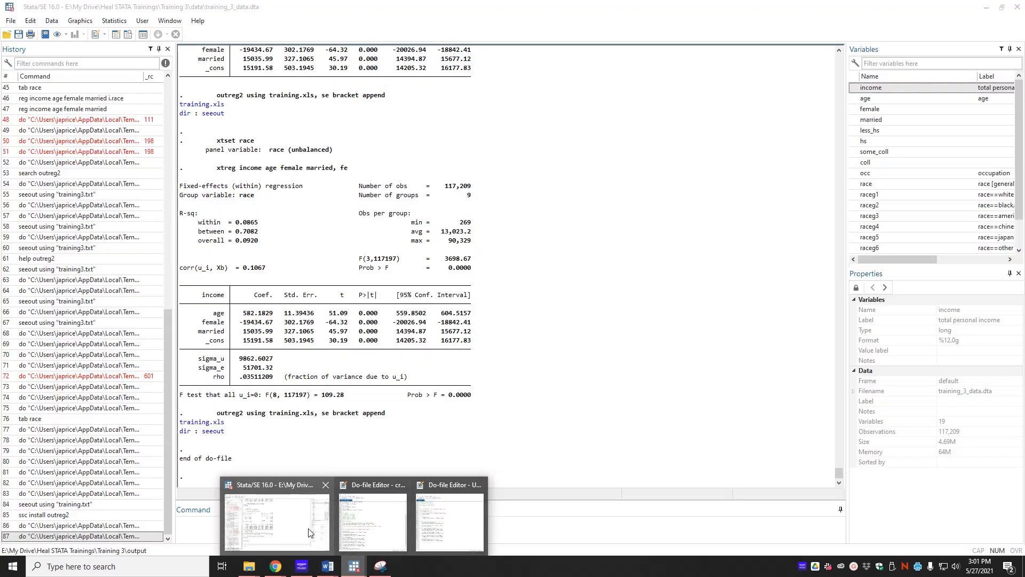
pyautogui.click(442, 532)
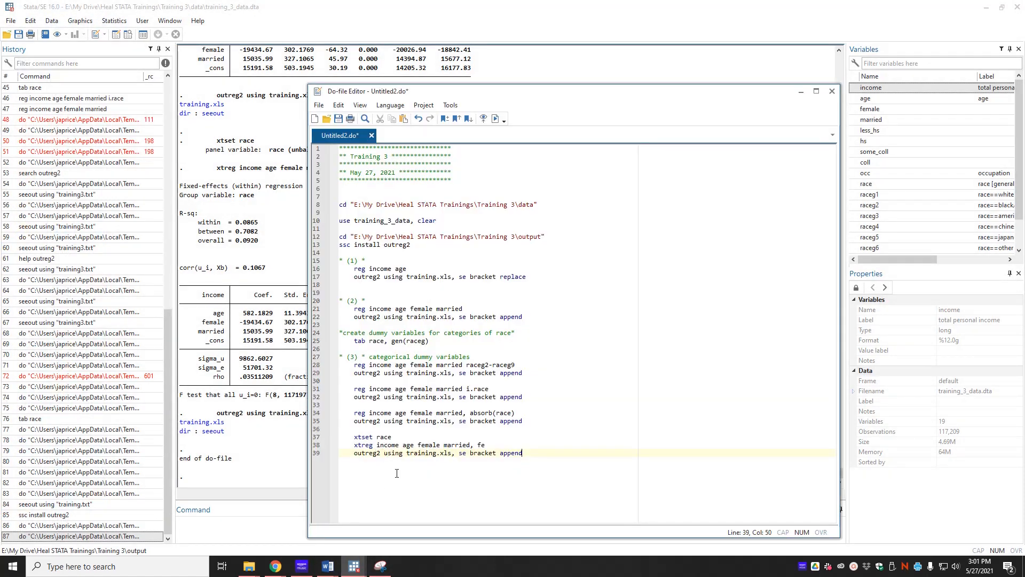